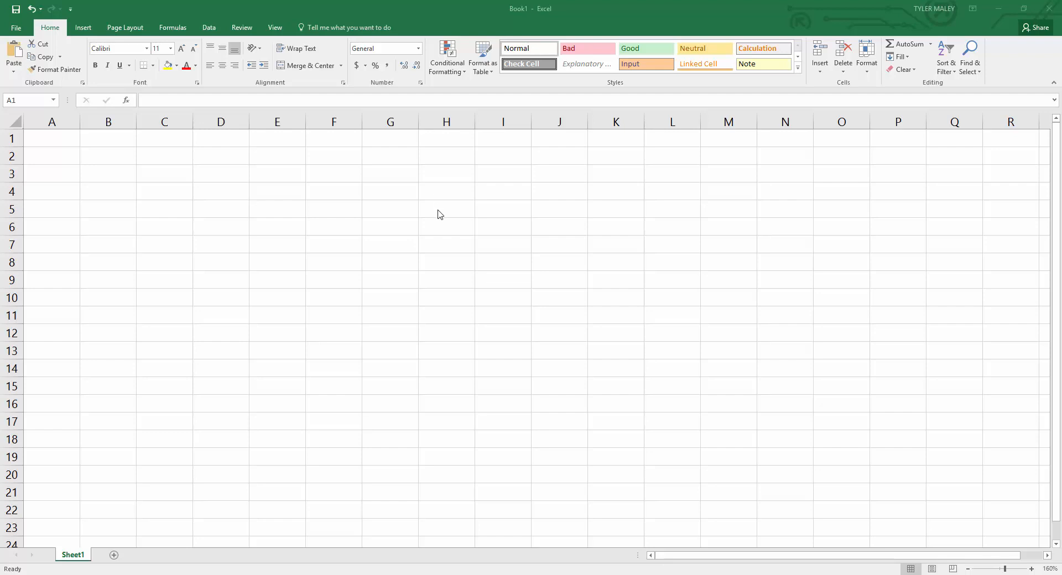
Enter 1 in cell A2 as the starting value of the number sequence.
click(71, 139)
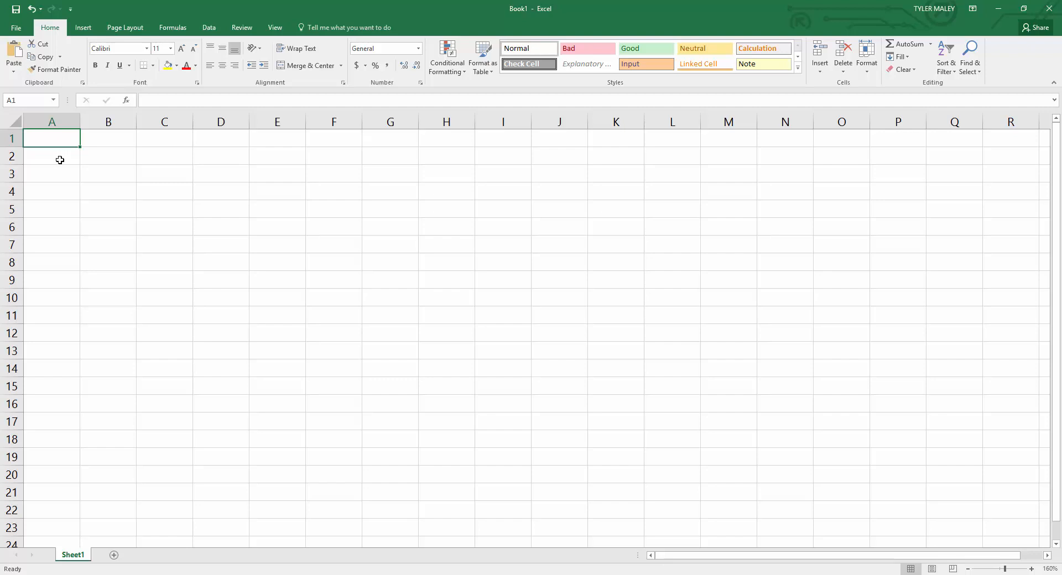
click(60, 159)
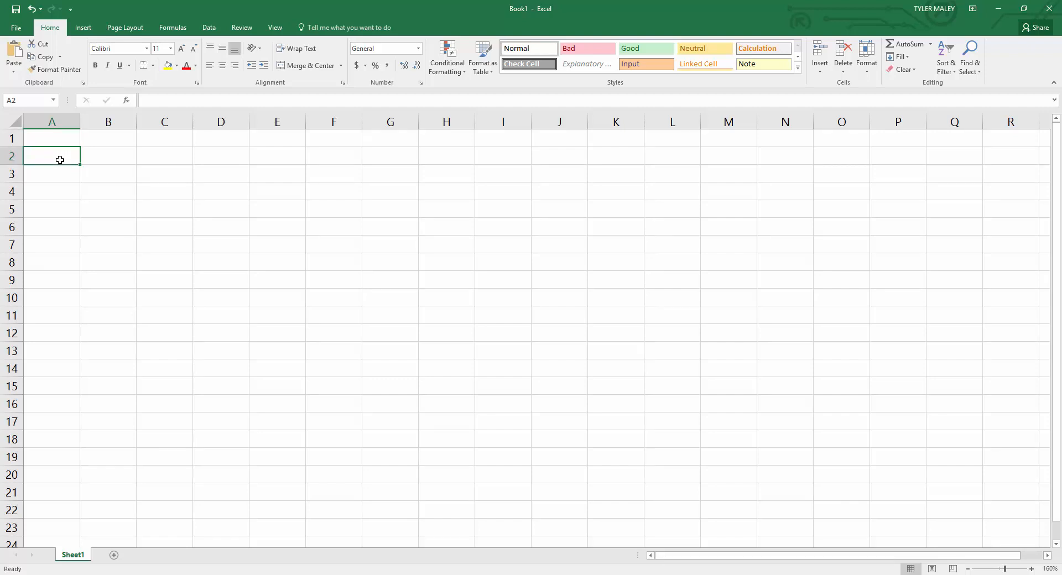
text(1)
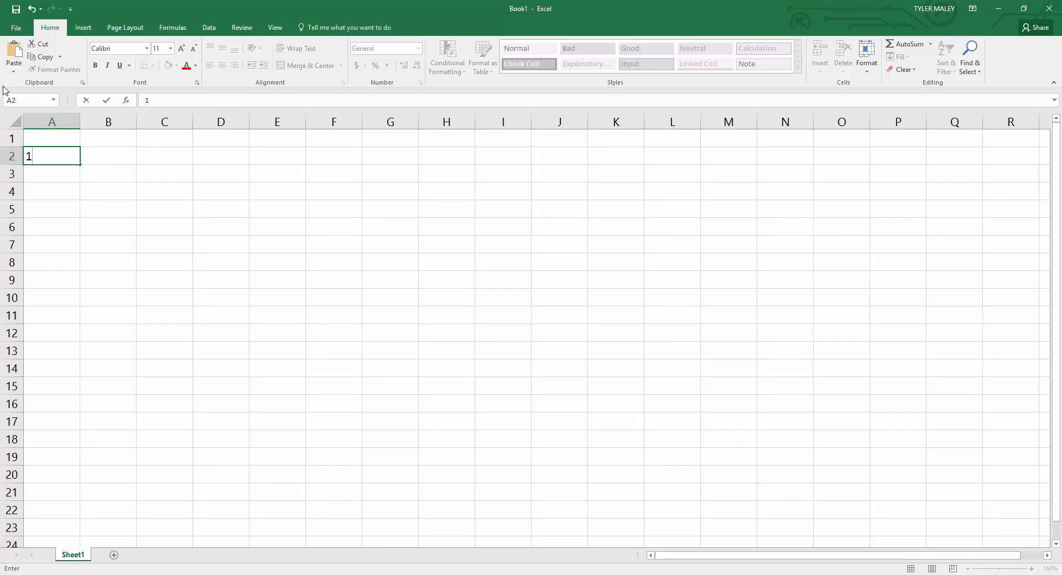
key(Return)
click(42, 156)
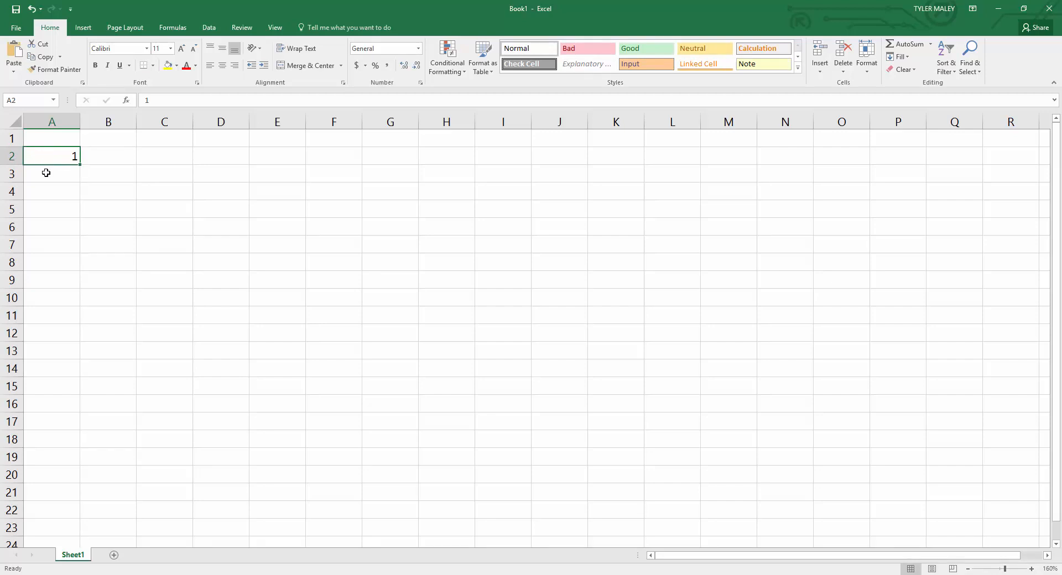
Enter the formula =A2+1 in cell A3 to add one to the cell above.
click(47, 175)
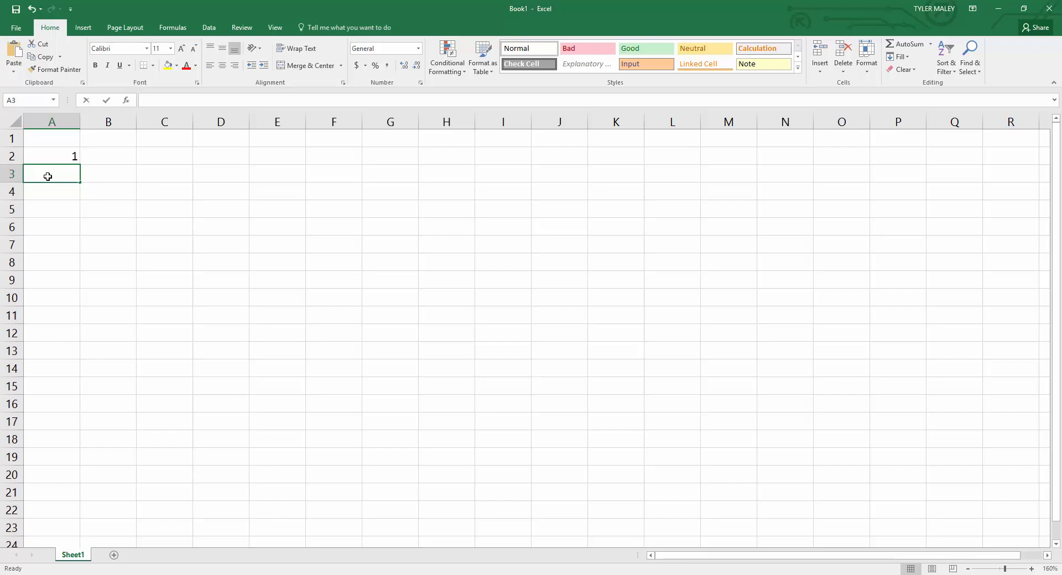
text(=)
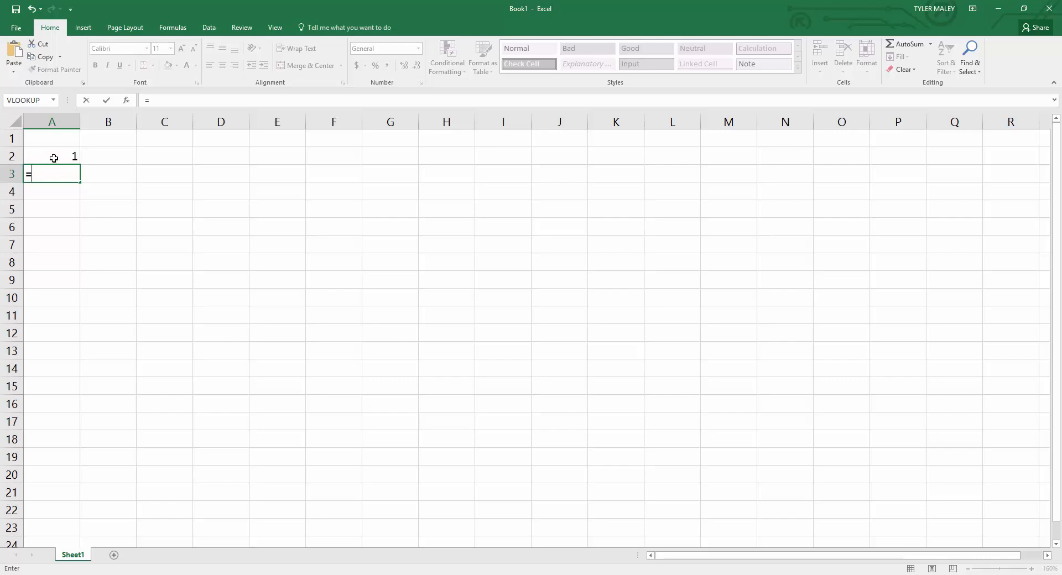
click(54, 155)
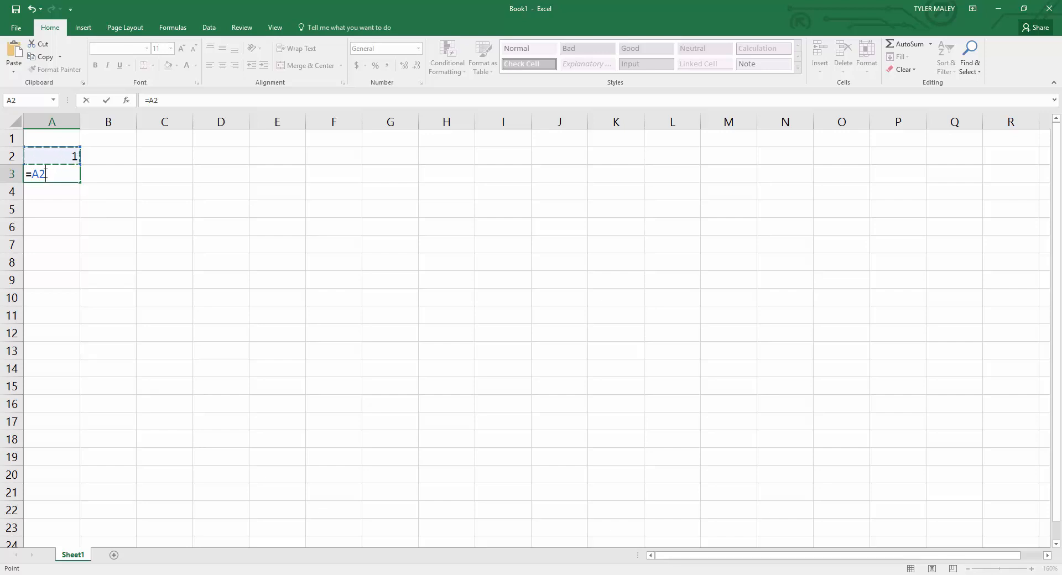
text(+1)
key(Return)
Fill the formula in A3 down through cell A13.
click(53, 173)
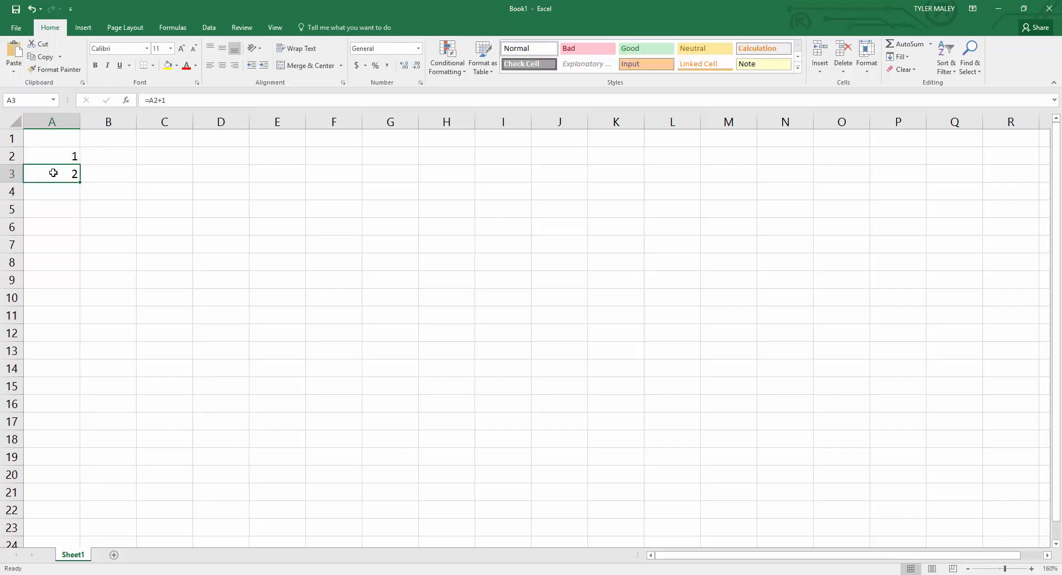
drag(80, 182, 79, 181)
drag(80, 182, 79, 183)
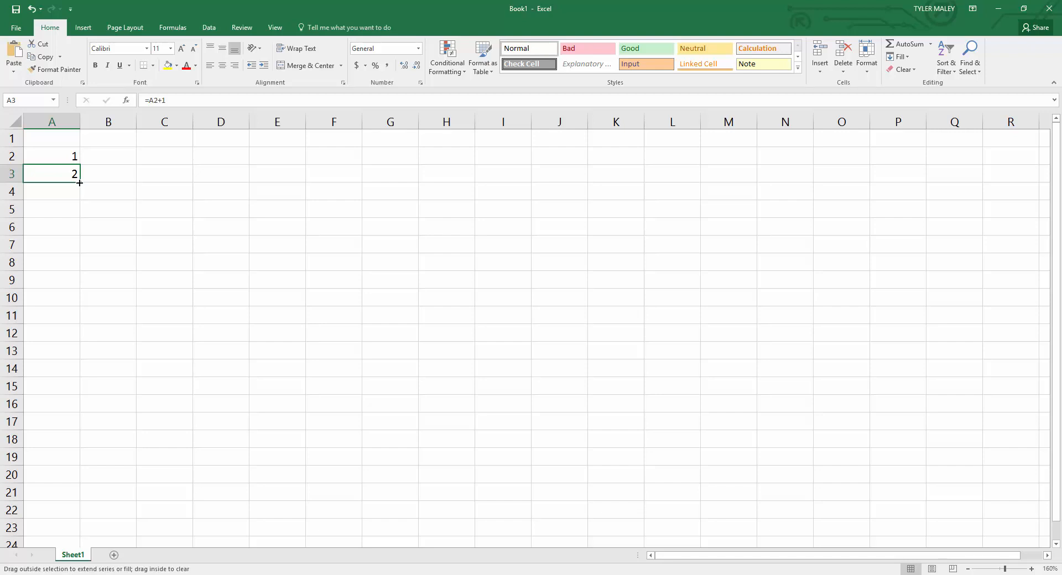
drag(79, 182, 78, 356)
click(125, 289)
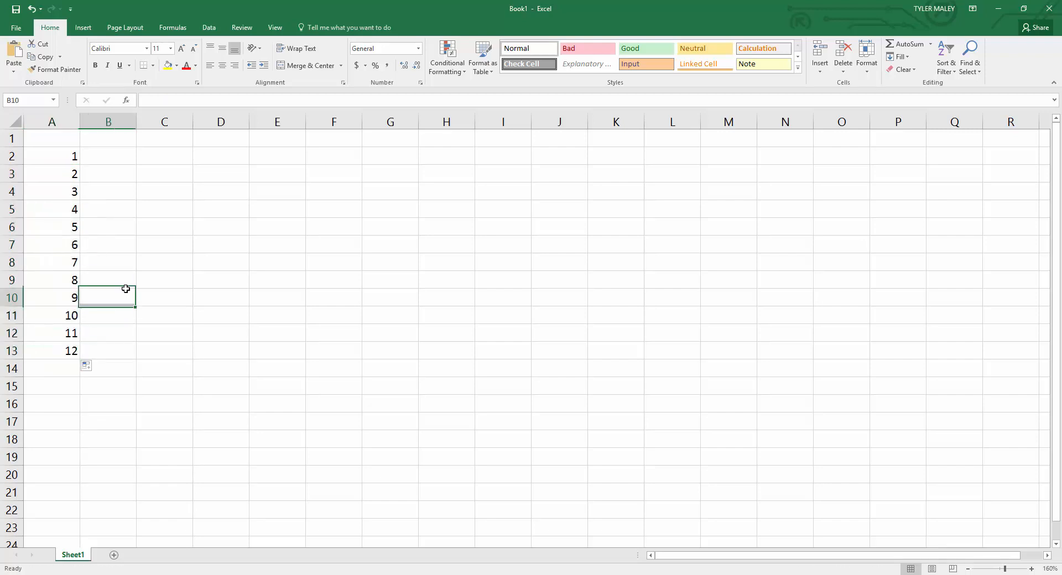
Examine the contents of A2, A3, A5 and A12 to compare how the formula references shift down the column.
click(75, 156)
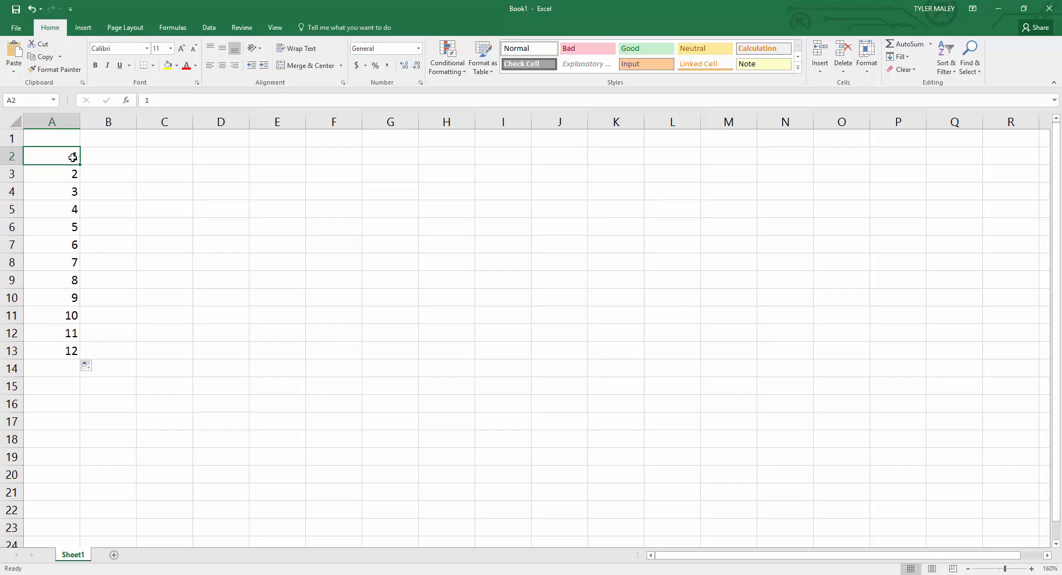
click(53, 211)
text(=A4+1)
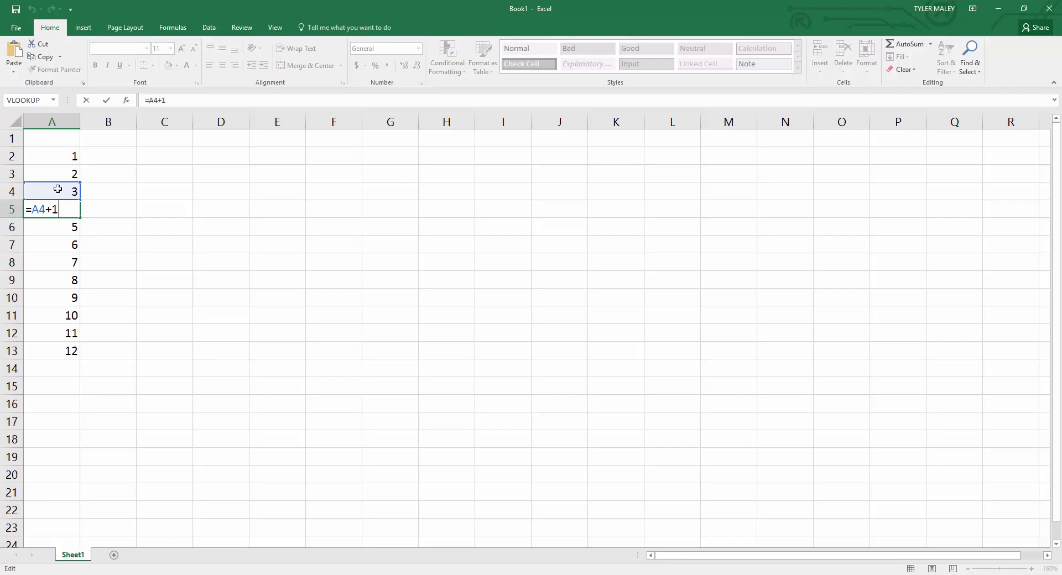
key(Return)
double_click(51, 332)
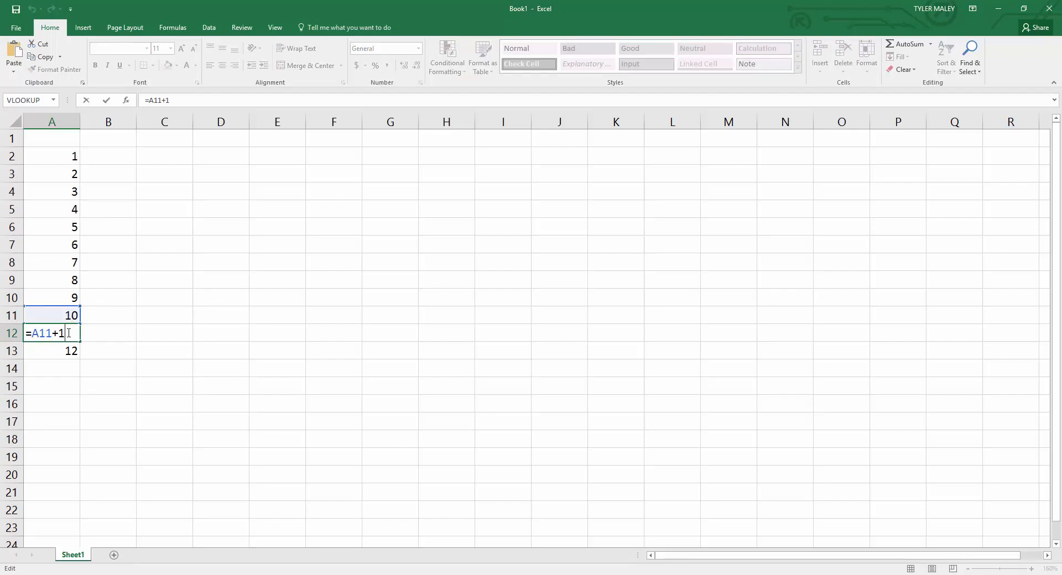
key(Return)
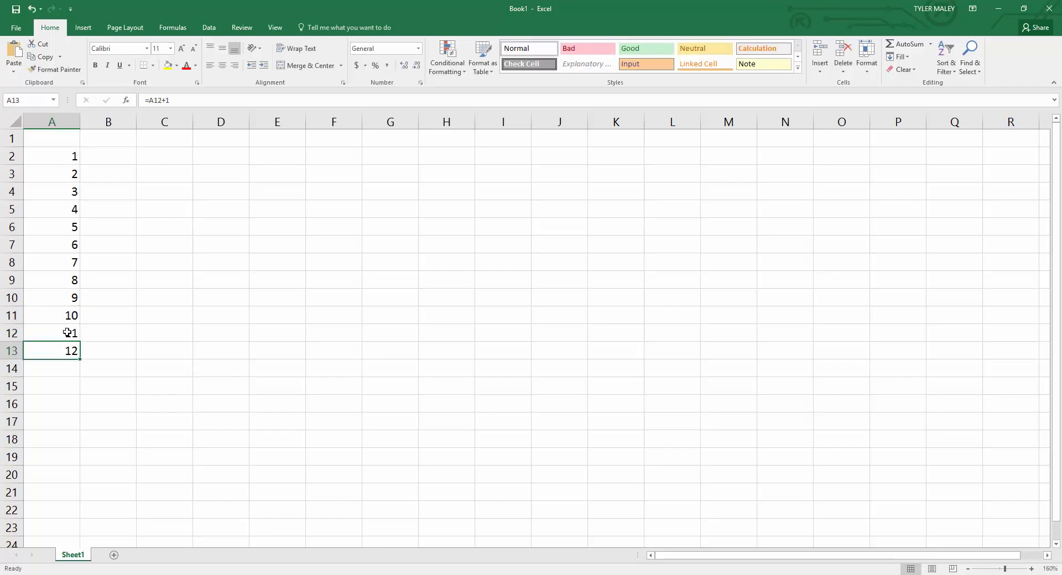
click(62, 156)
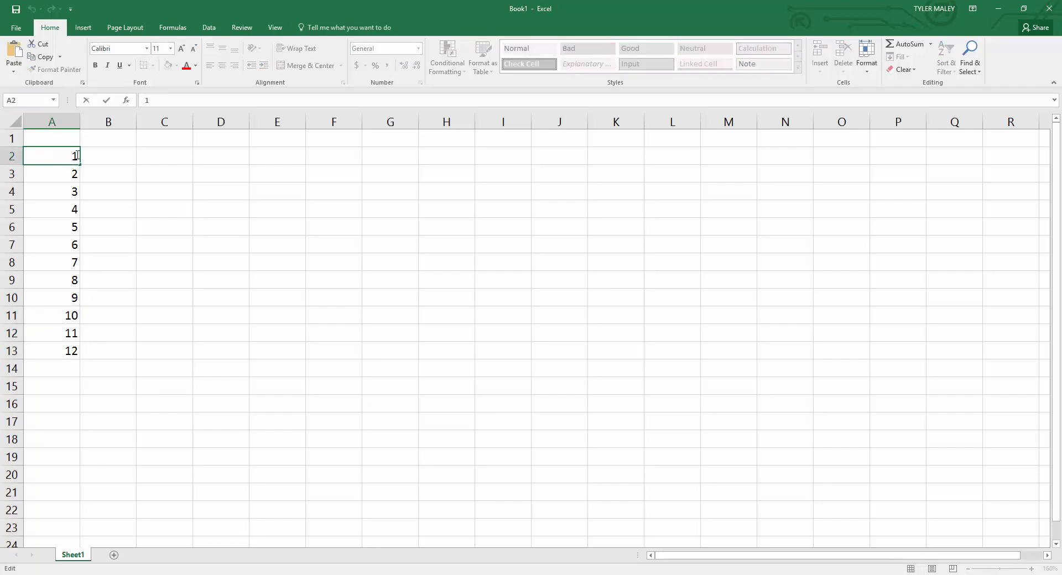
click(67, 173)
text(=A2+1)
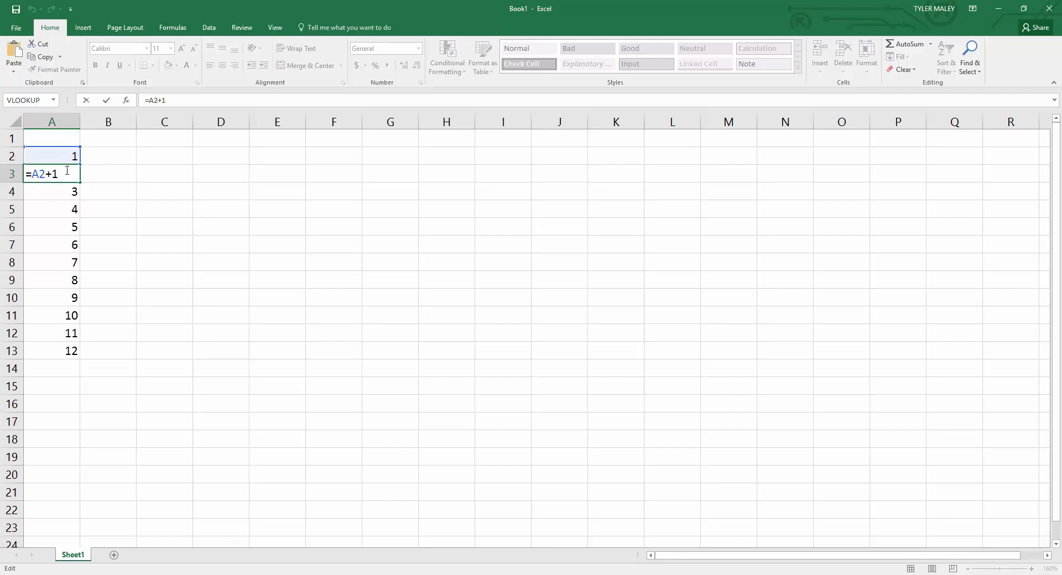
key(Return)
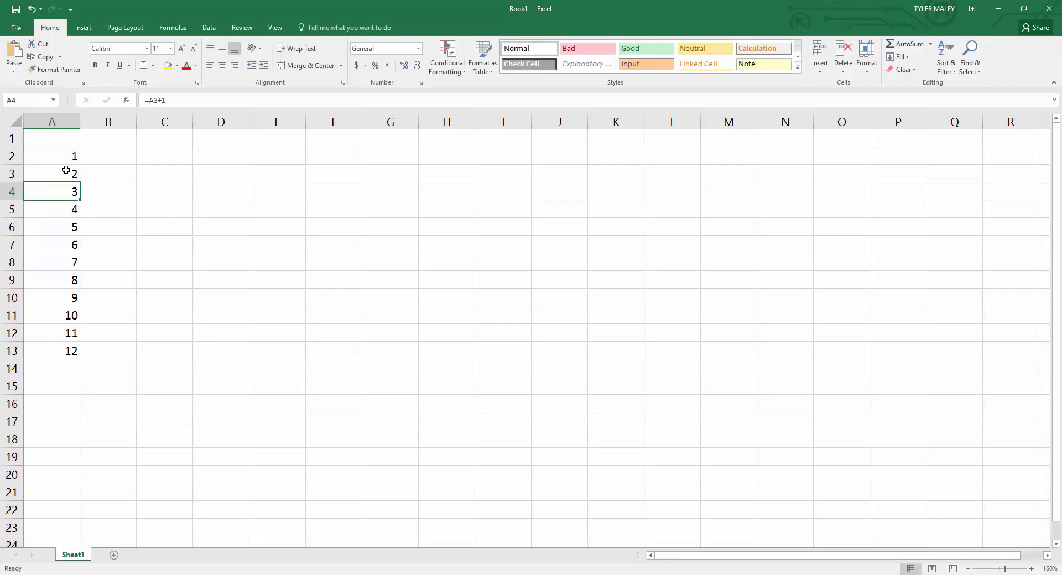
click(70, 161)
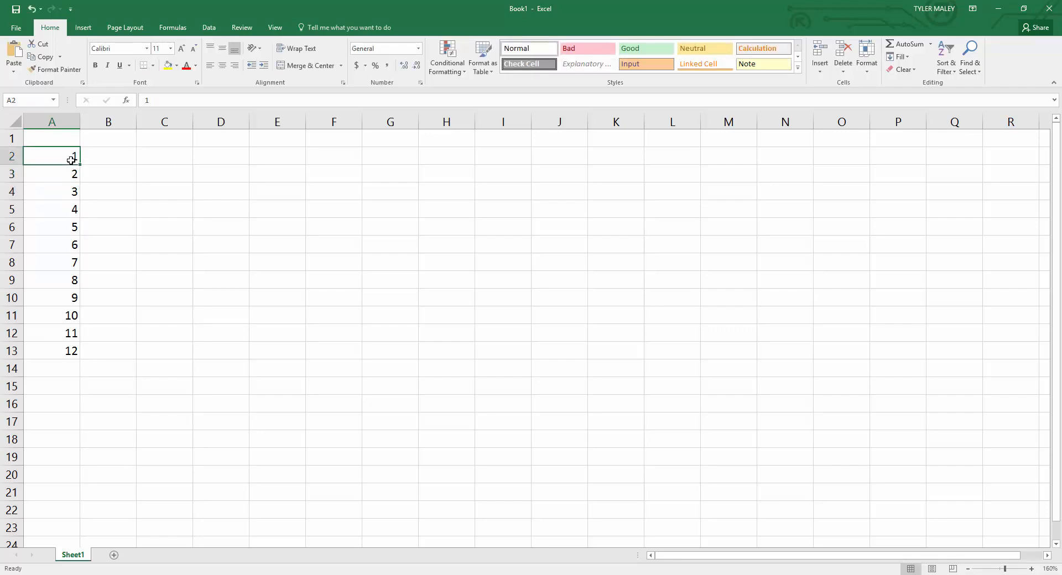
click(71, 174)
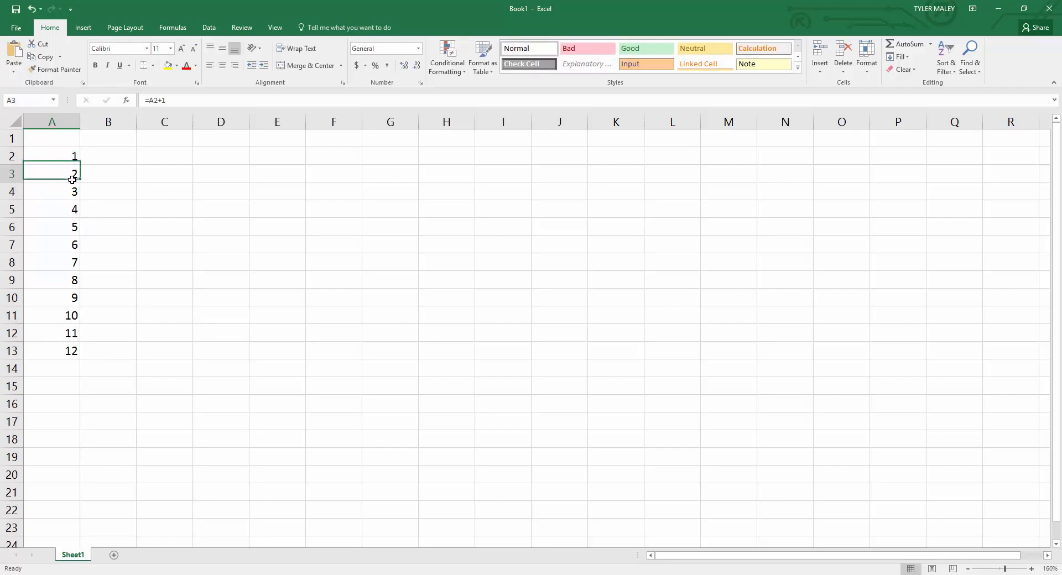
Lock the row reference in cell A3 by changing the formula to =A$2+1, and fill it down through A13.
double_click(66, 173)
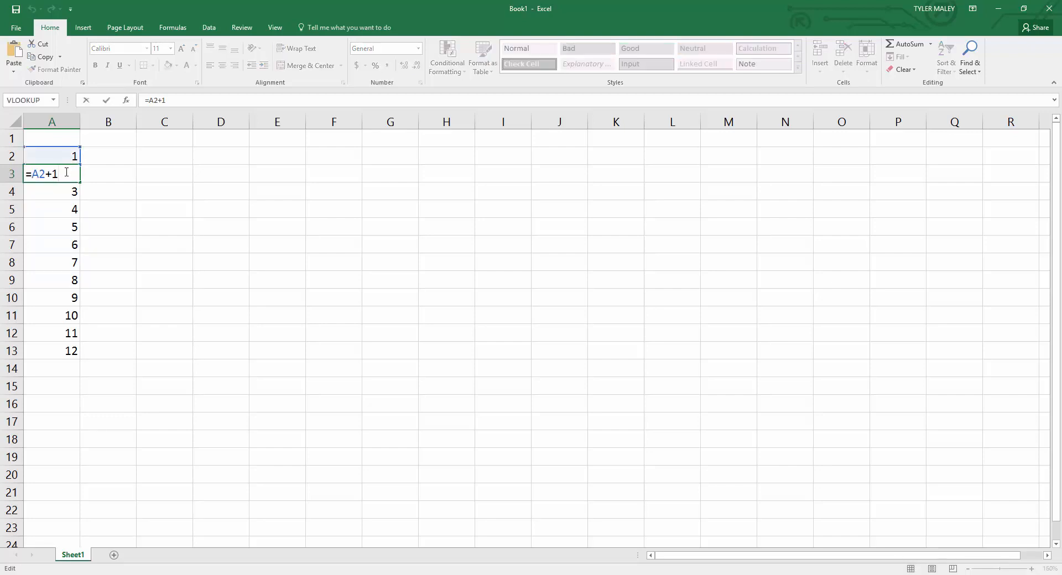
click(32, 174)
text($)
key(Return)
click(43, 172)
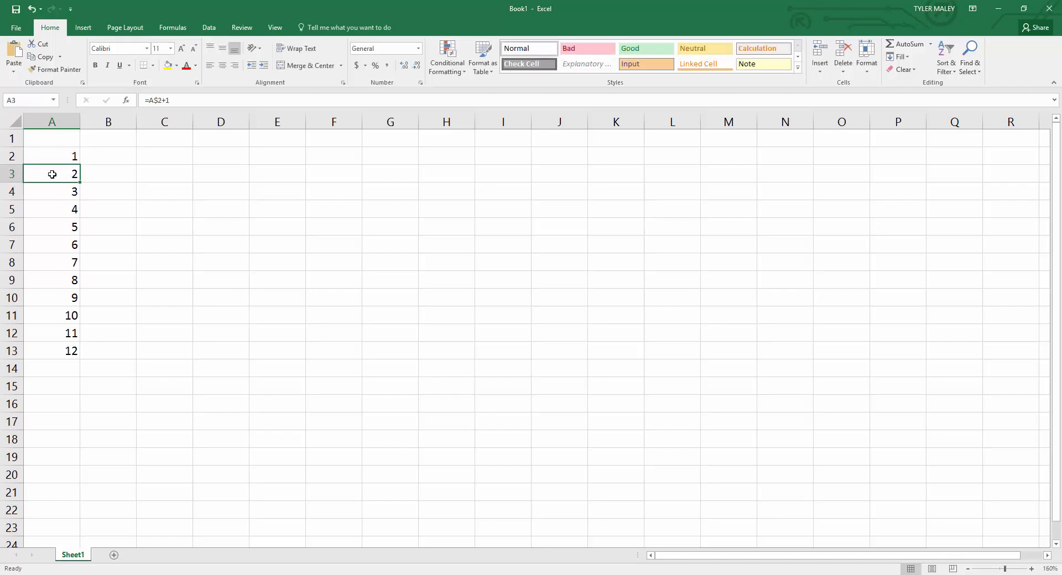
drag(82, 181, 79, 359)
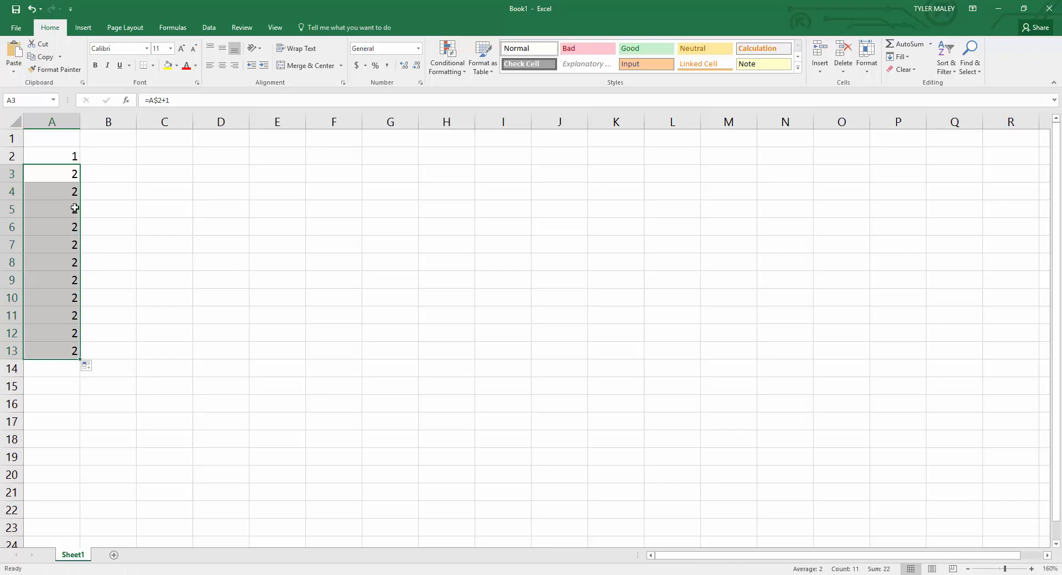
Inspect the formulas in A3 and A9 to compare their locked row references.
click(57, 176)
double_click(56, 175)
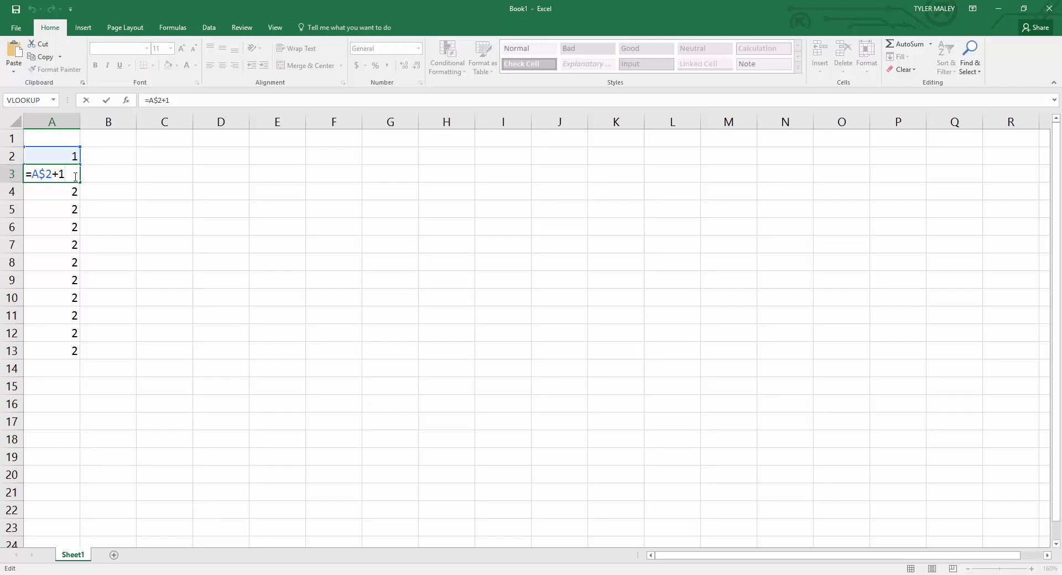
key(Return)
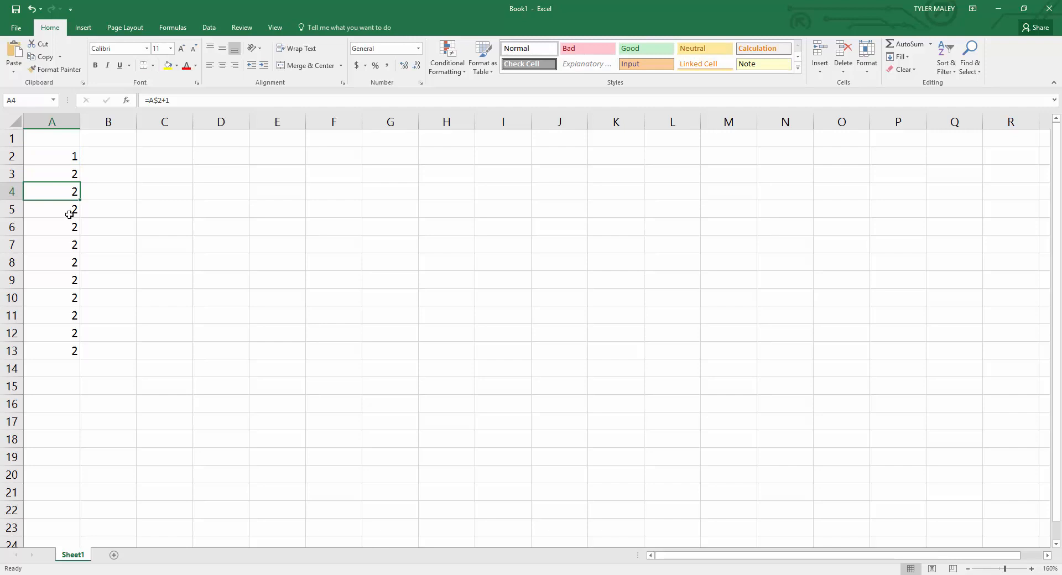
double_click(64, 284)
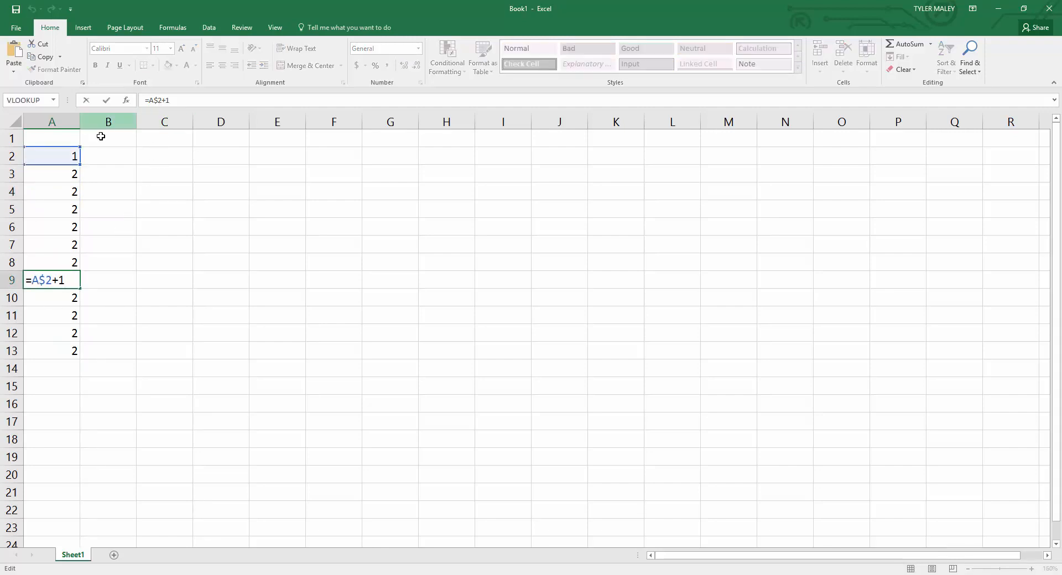
click(58, 174)
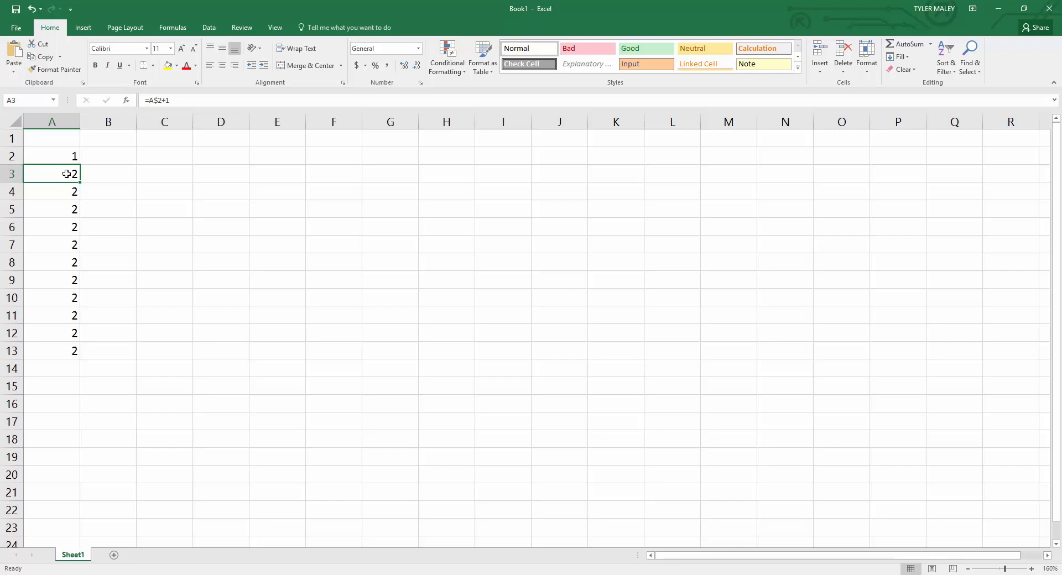
Remove the dollar sign from A3's formula to make it =A2+1, and fill it down through A13.
double_click(67, 174)
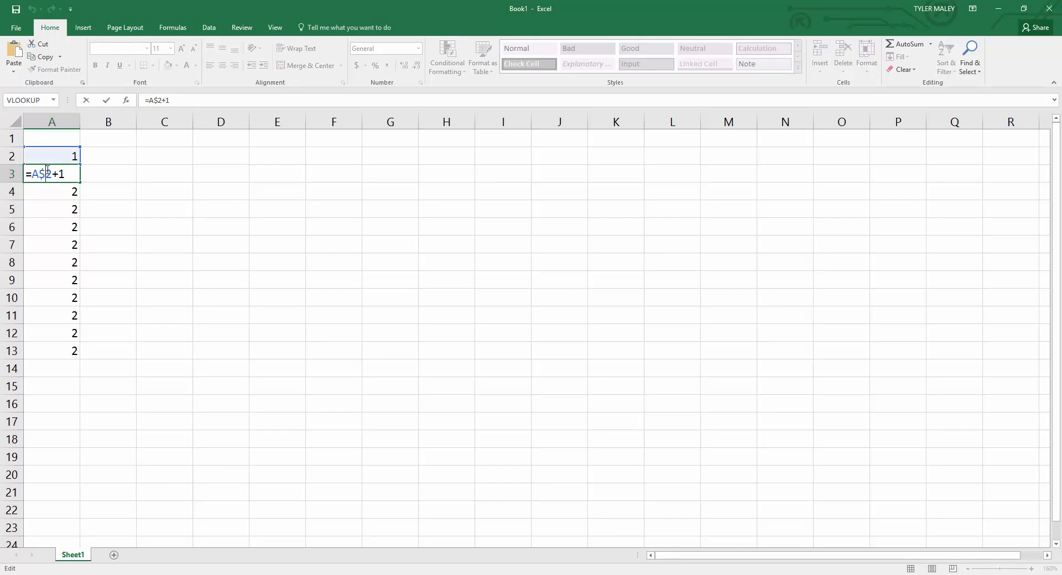
key(BackSpace)
click(69, 176)
key(Return)
click(73, 174)
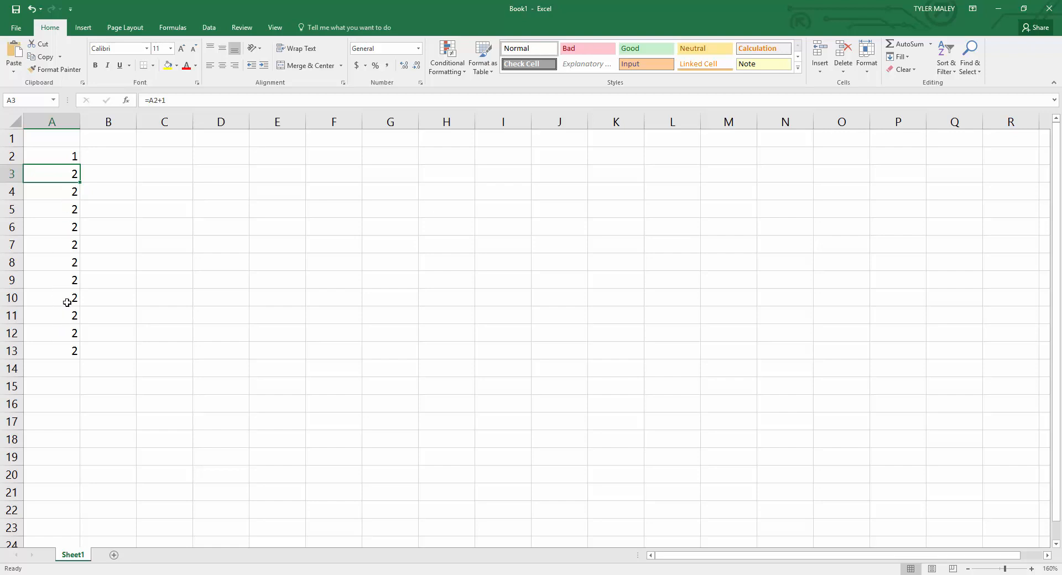
double_click(81, 183)
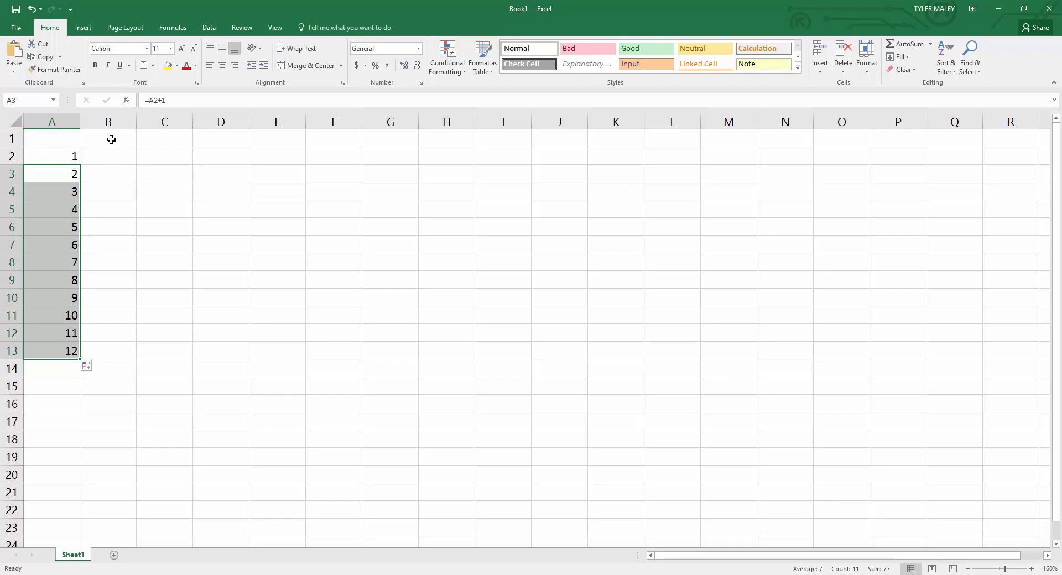
Enter the column header X in cell A1.
click(111, 138)
click(64, 138)
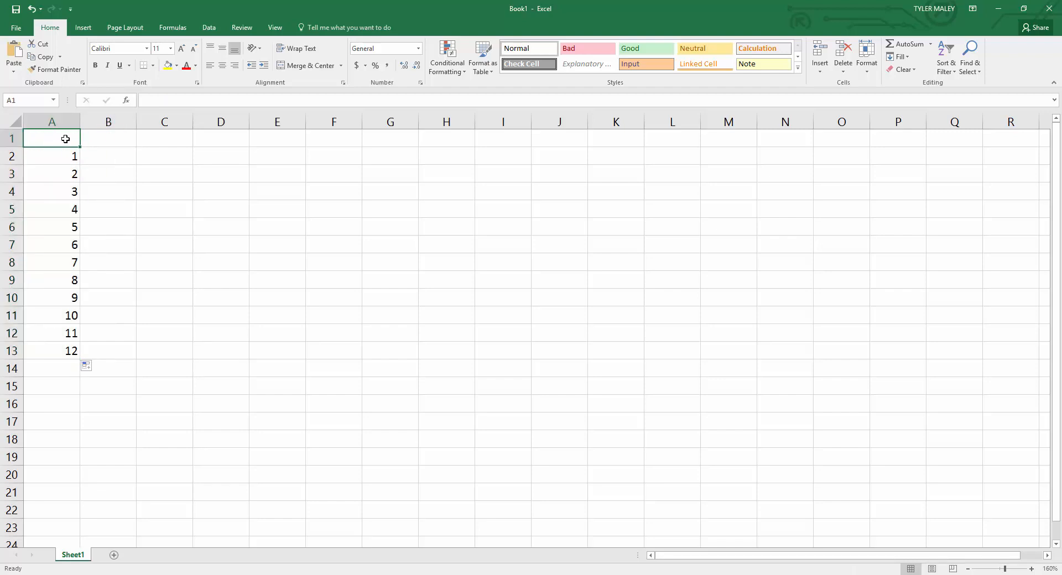
text(X)
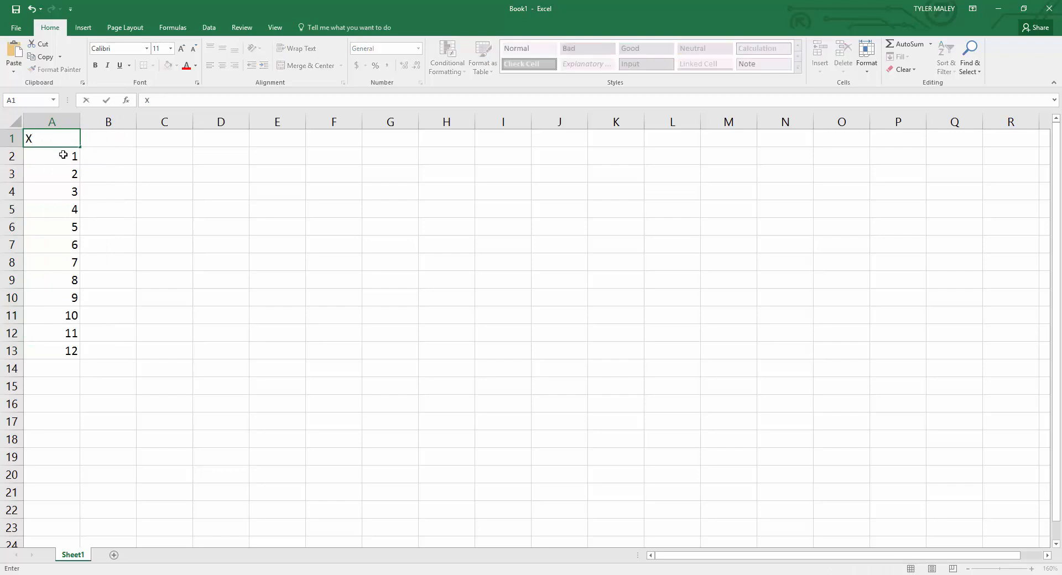
click(64, 149)
click(66, 136)
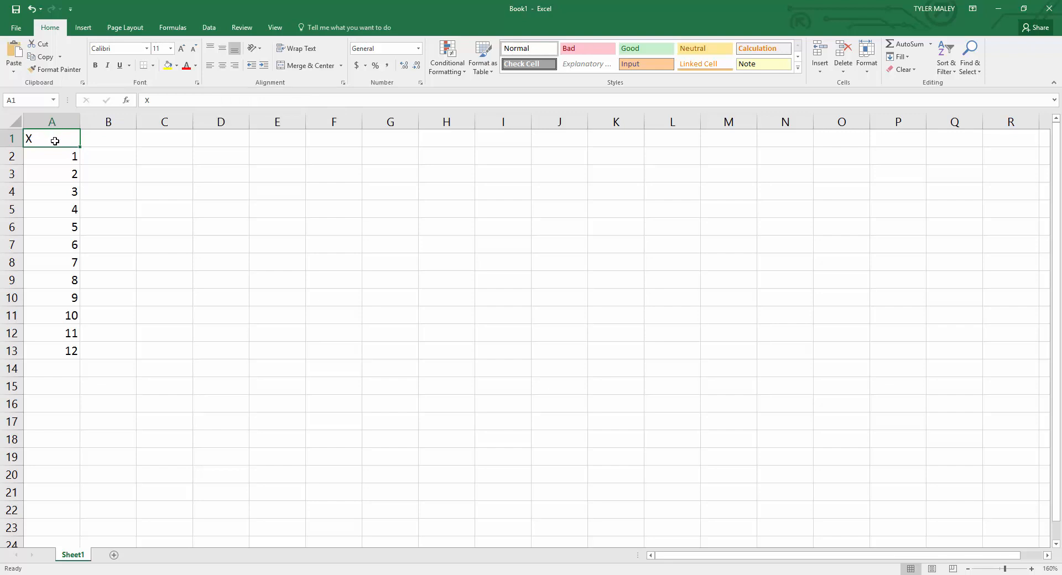
click(15, 122)
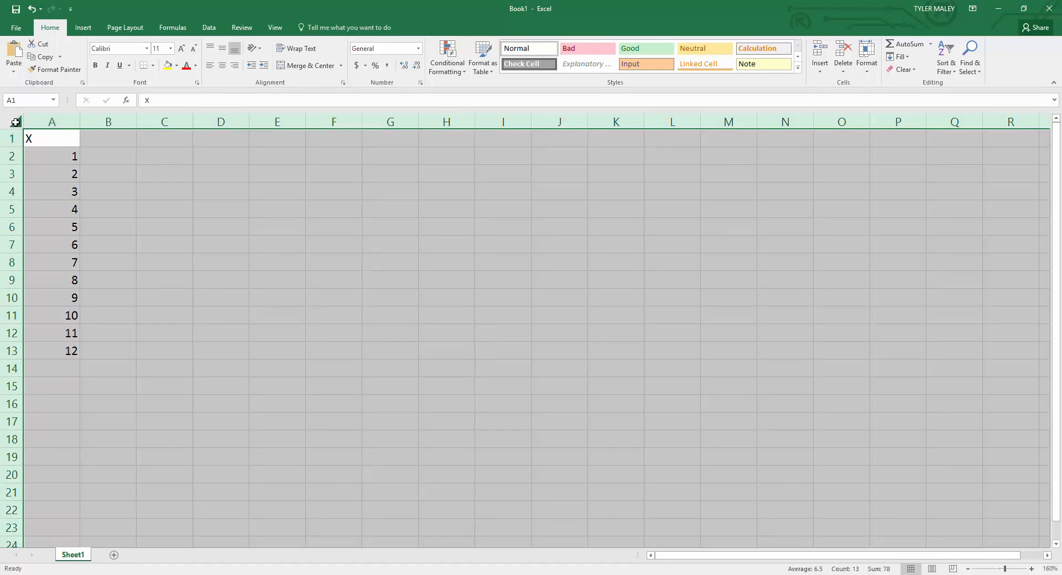
click(42, 152)
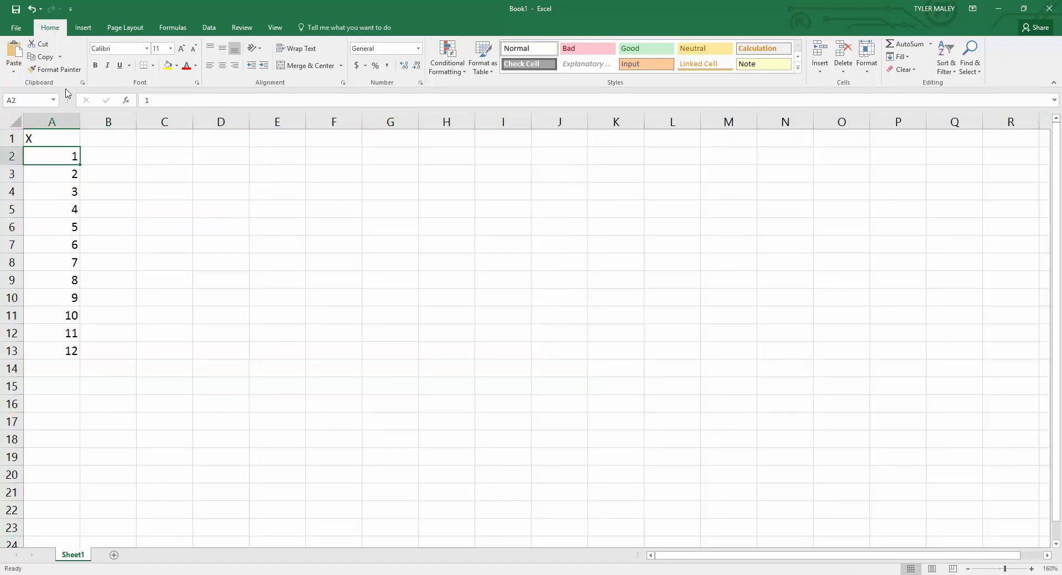
Center the contents of all cells in the worksheet.
click(16, 123)
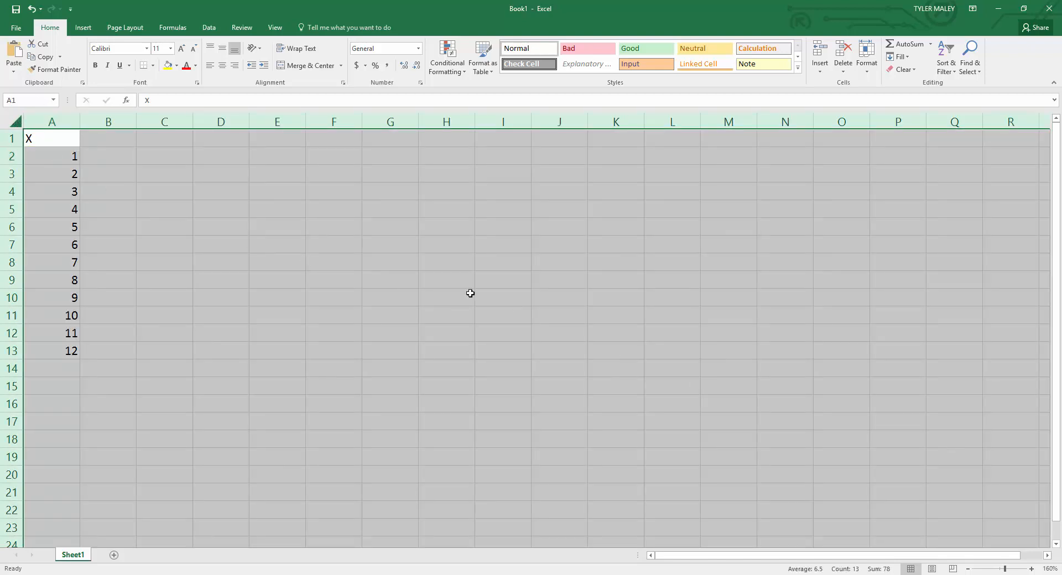
click(224, 67)
click(115, 169)
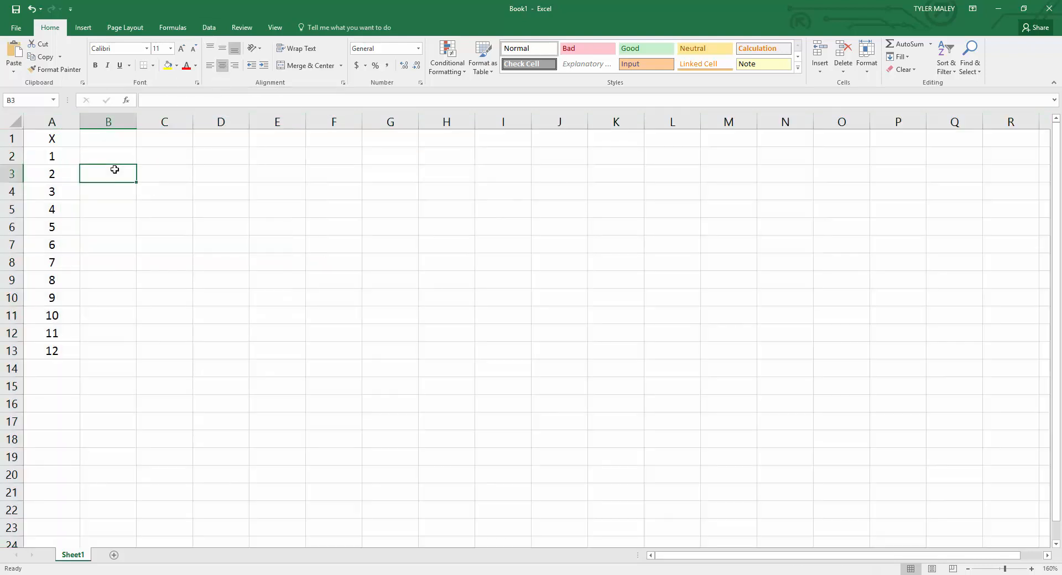
click(130, 138)
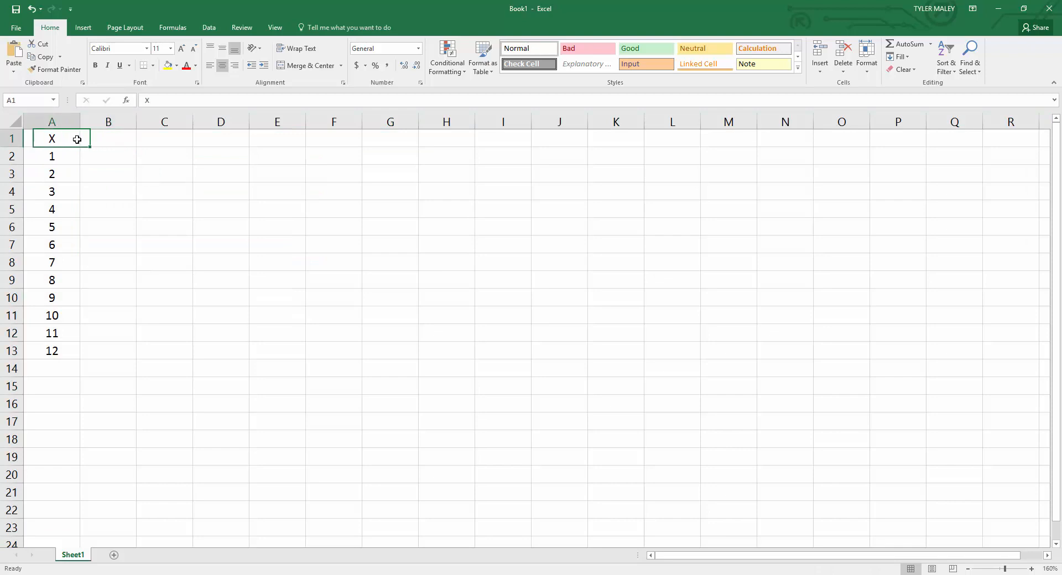
Fill the X header cell A1 with yellow.
click(75, 139)
click(178, 65)
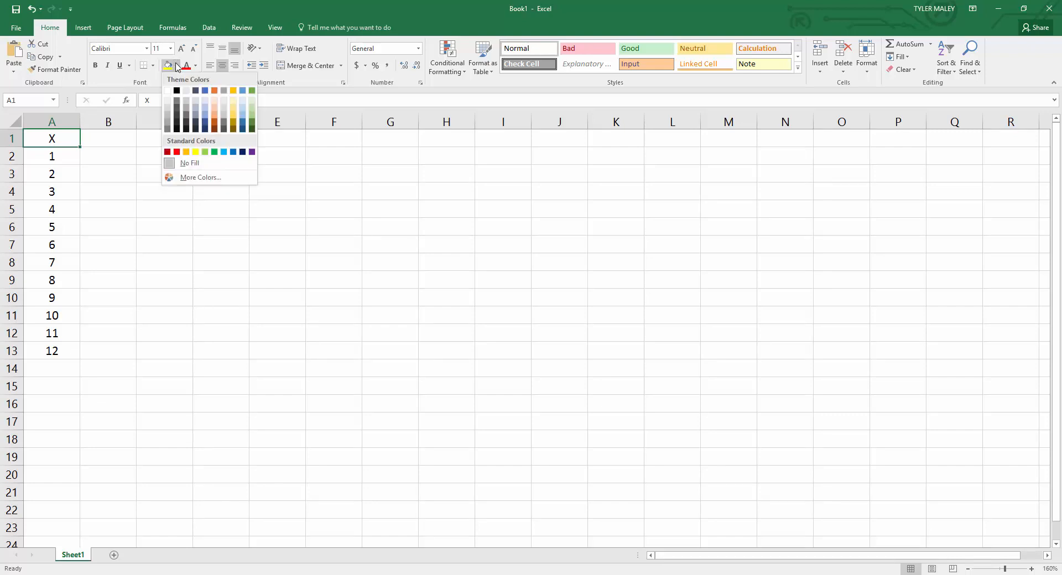
click(195, 152)
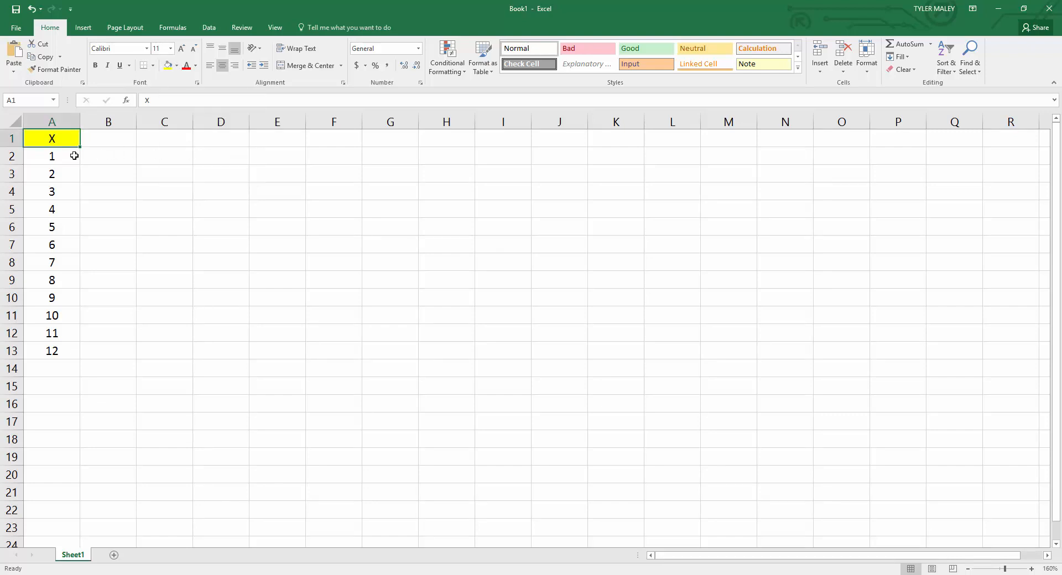
Fill cells A2 through A13 with light green and apply all borders to them.
drag(67, 156, 62, 349)
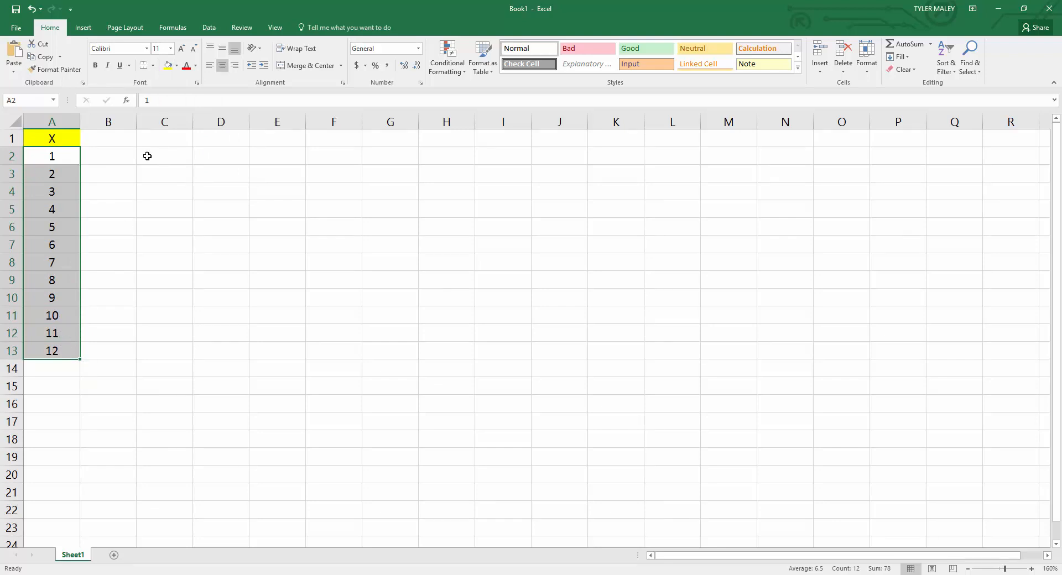
click(177, 66)
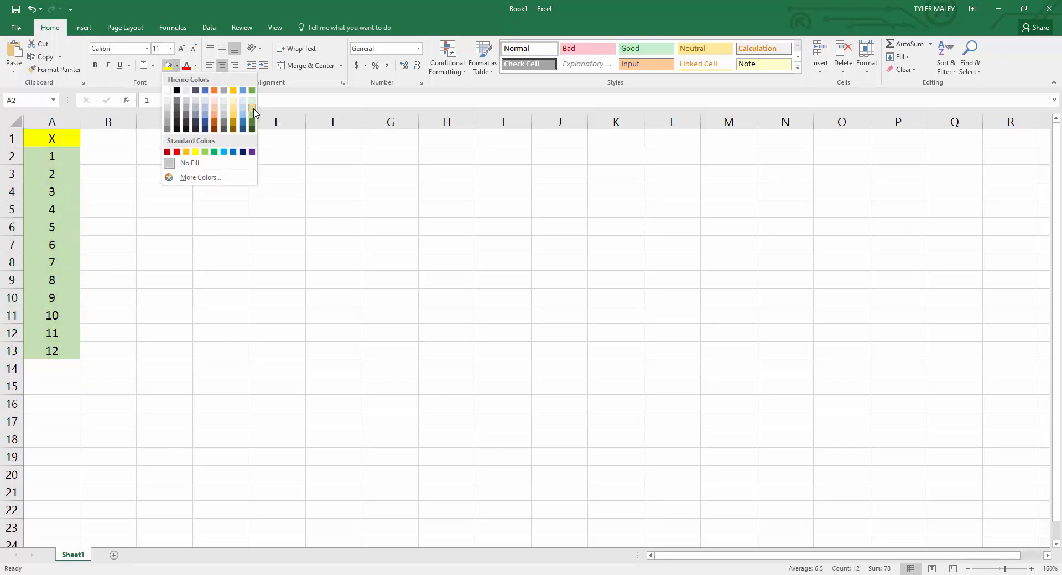
click(252, 110)
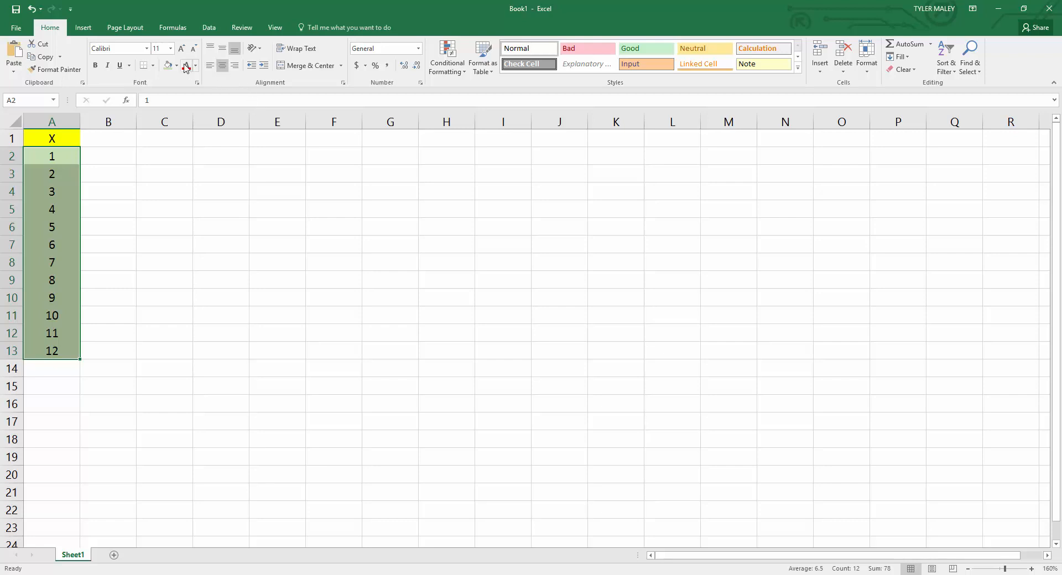
click(153, 65)
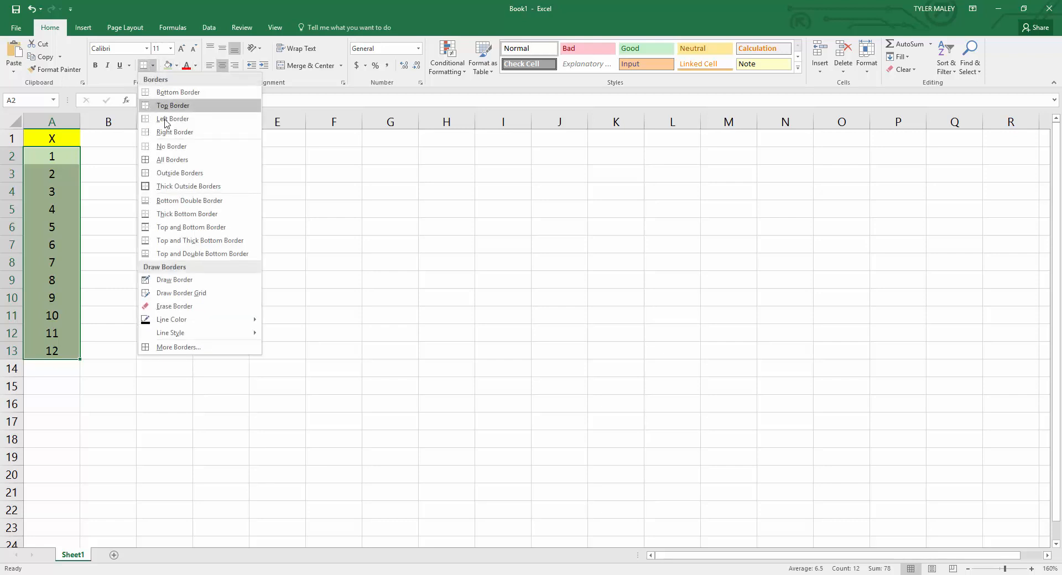
click(177, 160)
click(127, 189)
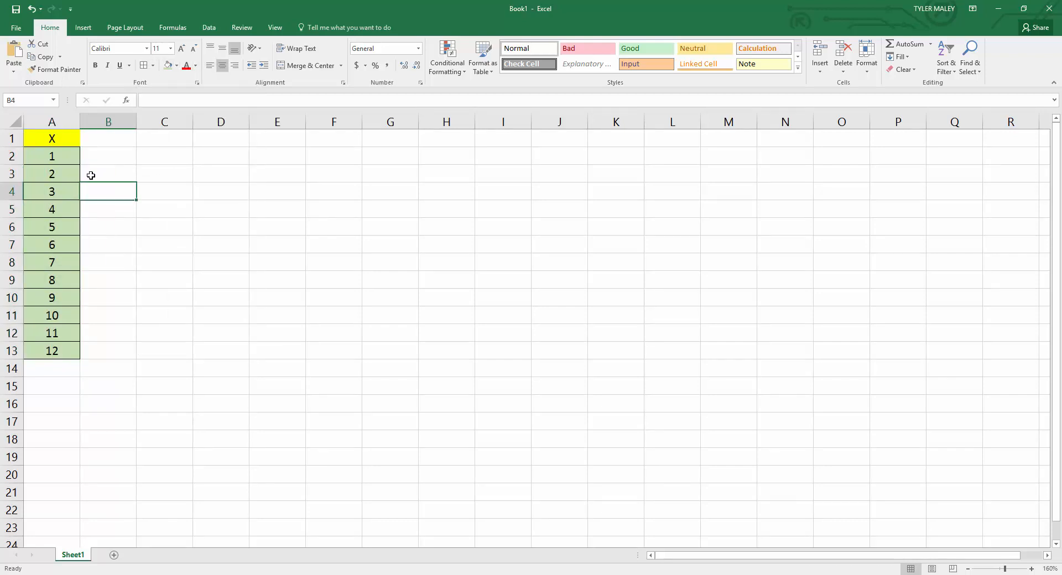
click(50, 138)
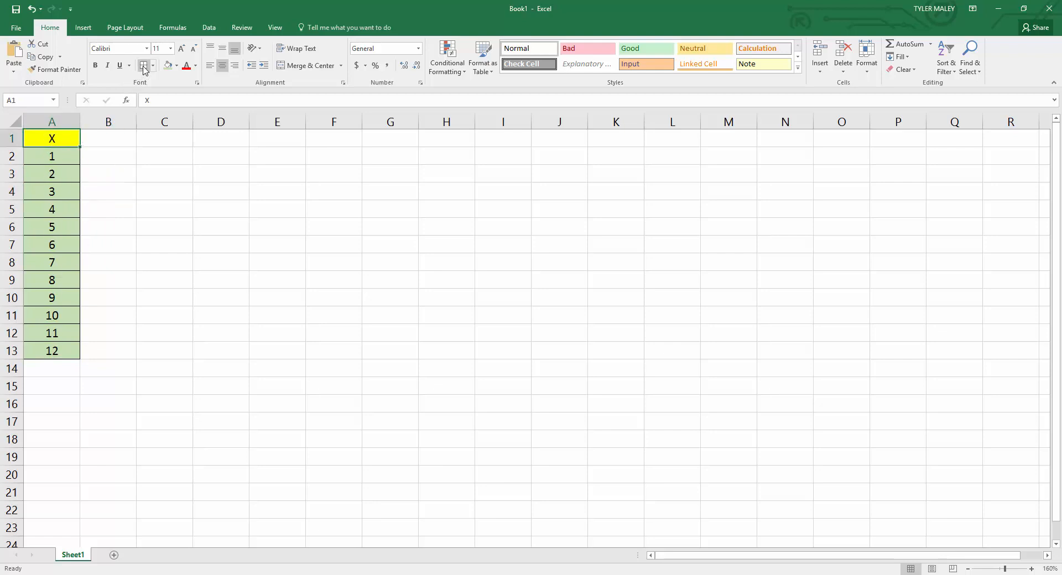
Enter 1 in cell B1 as the first value of the header row.
click(105, 142)
mouse_move(107, 141)
mouse_down()
mouse_move(149, 139)
mouse_move(122, 142)
mouse_up()
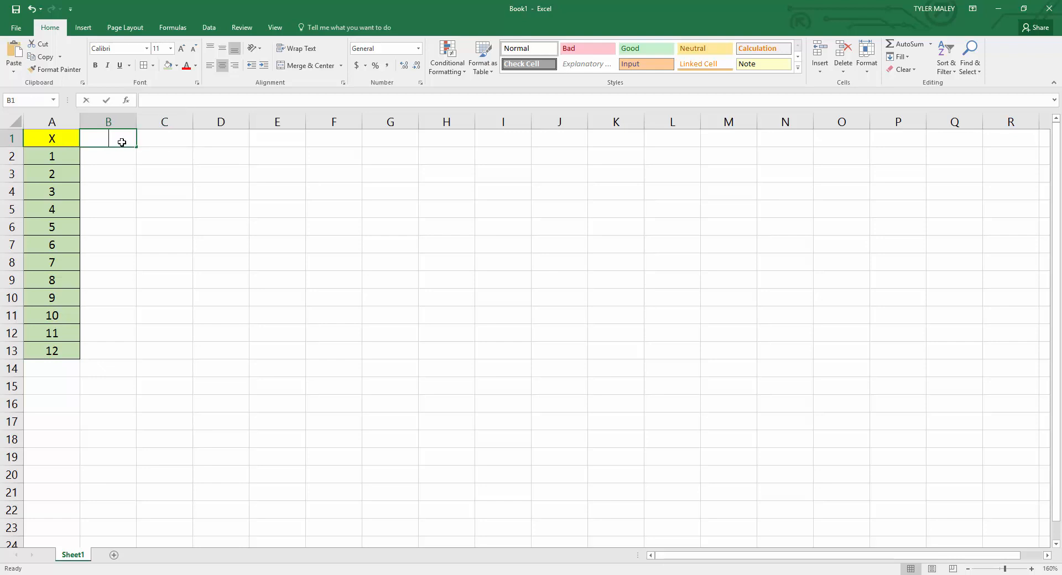
text(1)
key(Return)
Enter the formula =B1+1 in cell C1 and fill it across through M1.
click(154, 135)
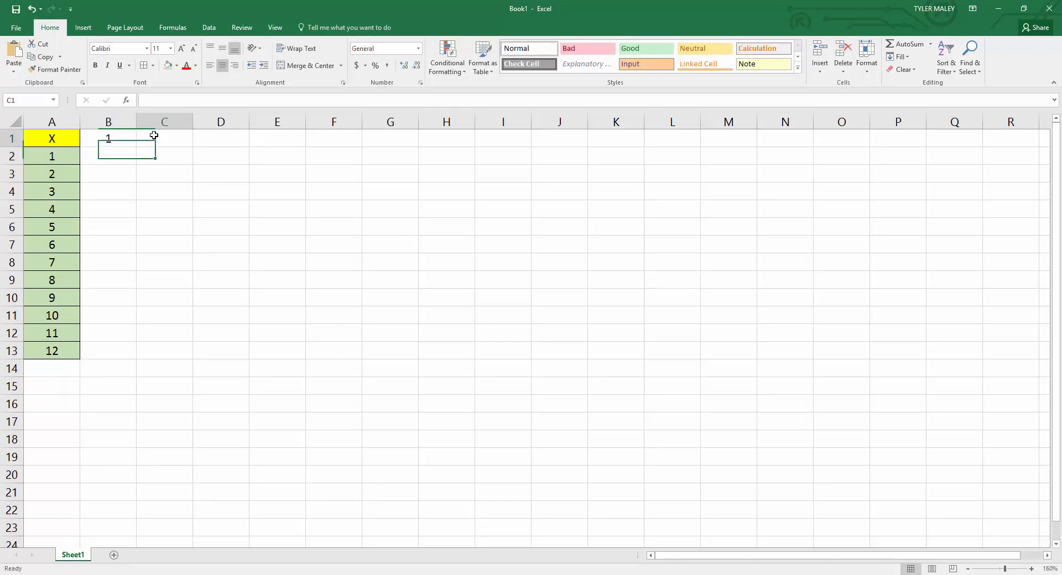
text(=)
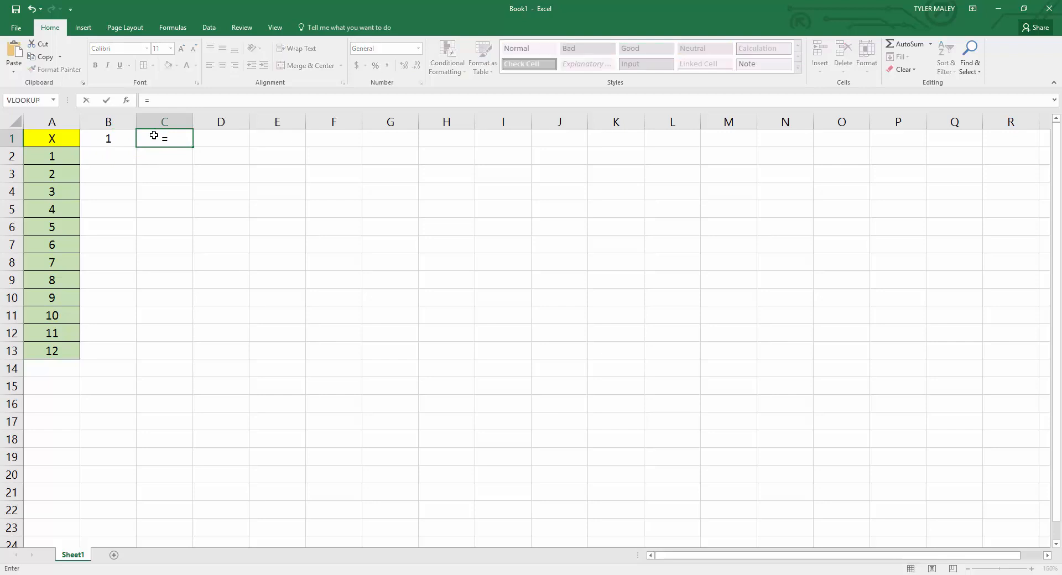
click(123, 139)
text(+1)
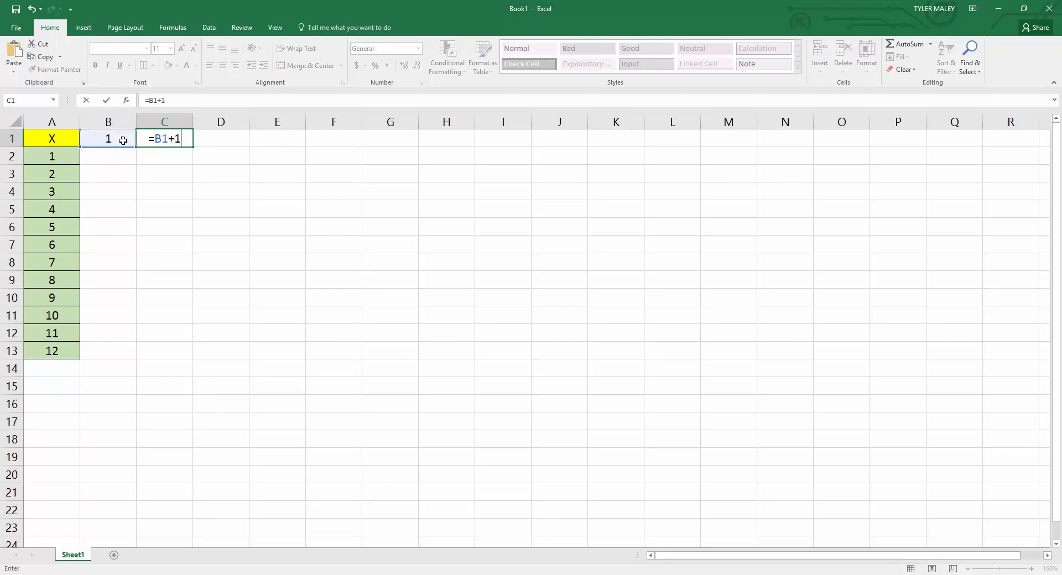
key(Return)
click(186, 143)
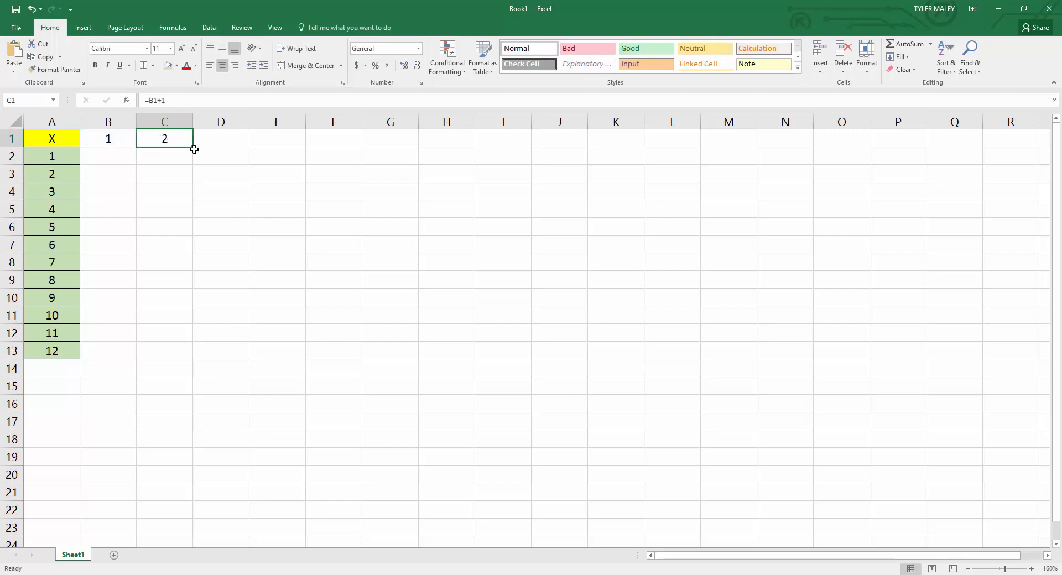
drag(193, 146, 780, 142)
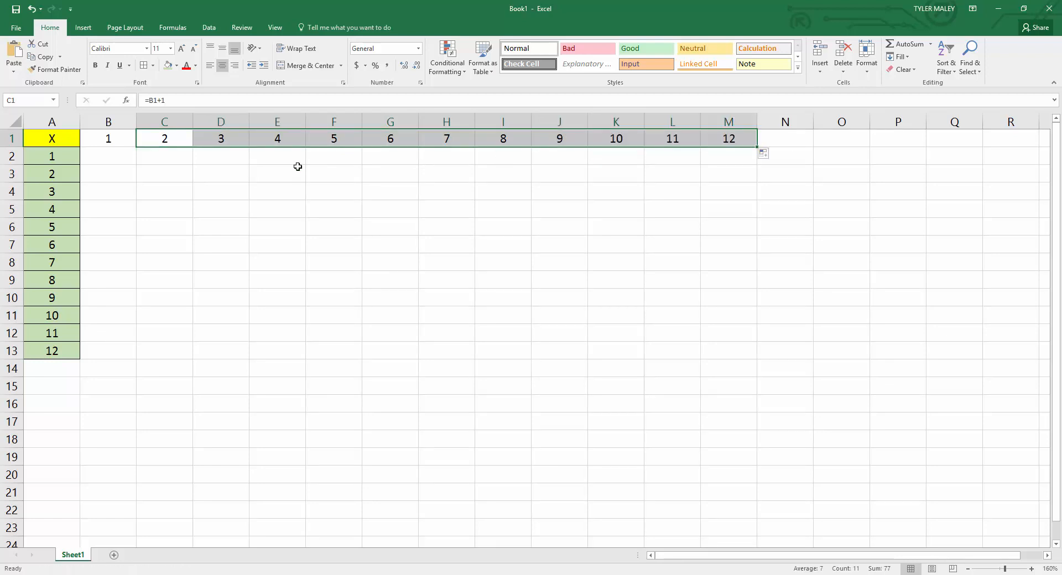
Fill the header cells B1 through M1 with light blue and apply all borders to them.
drag(120, 139, 728, 139)
click(177, 66)
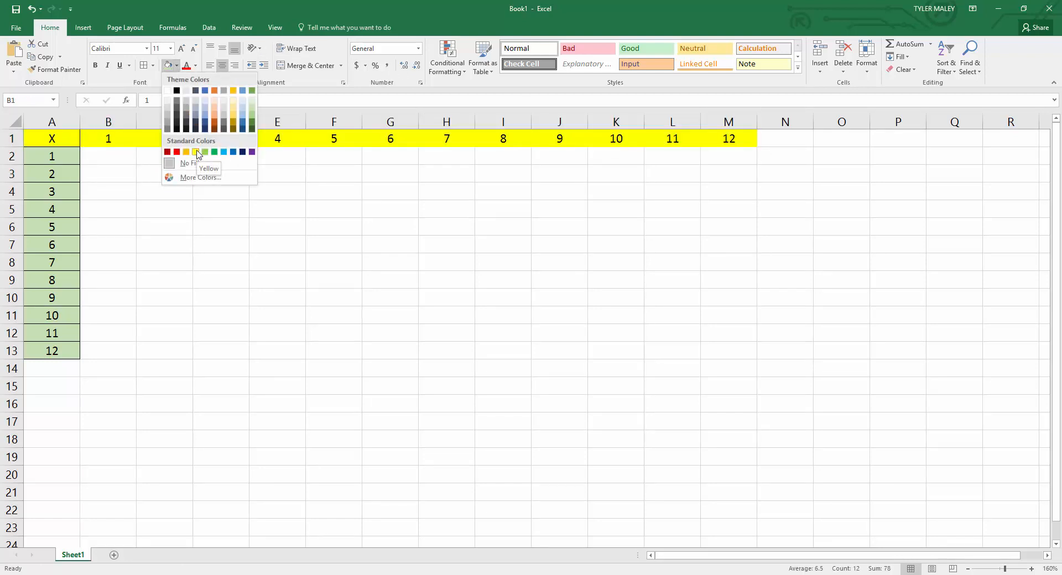
click(205, 106)
click(145, 65)
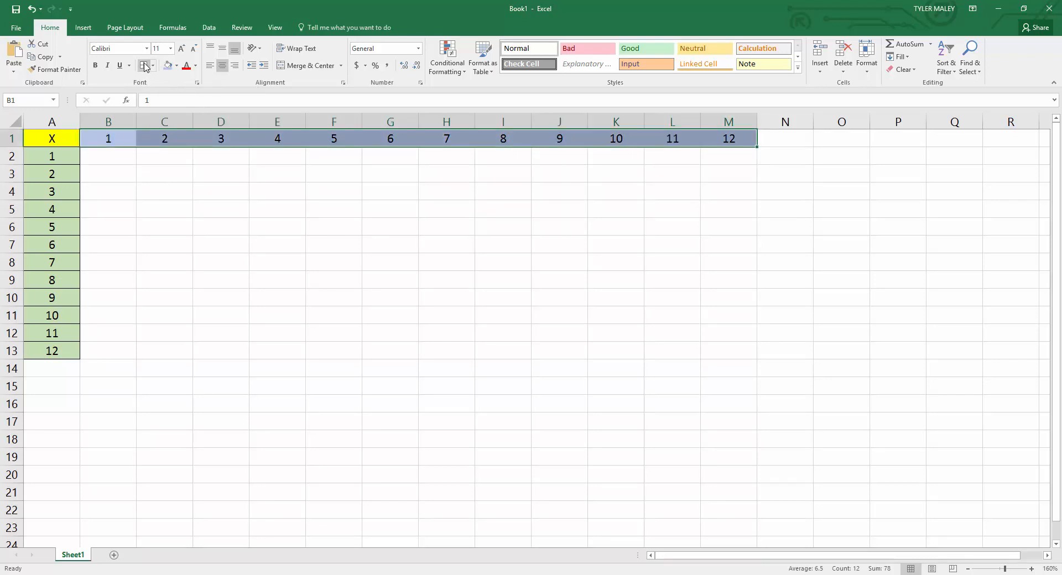
click(141, 204)
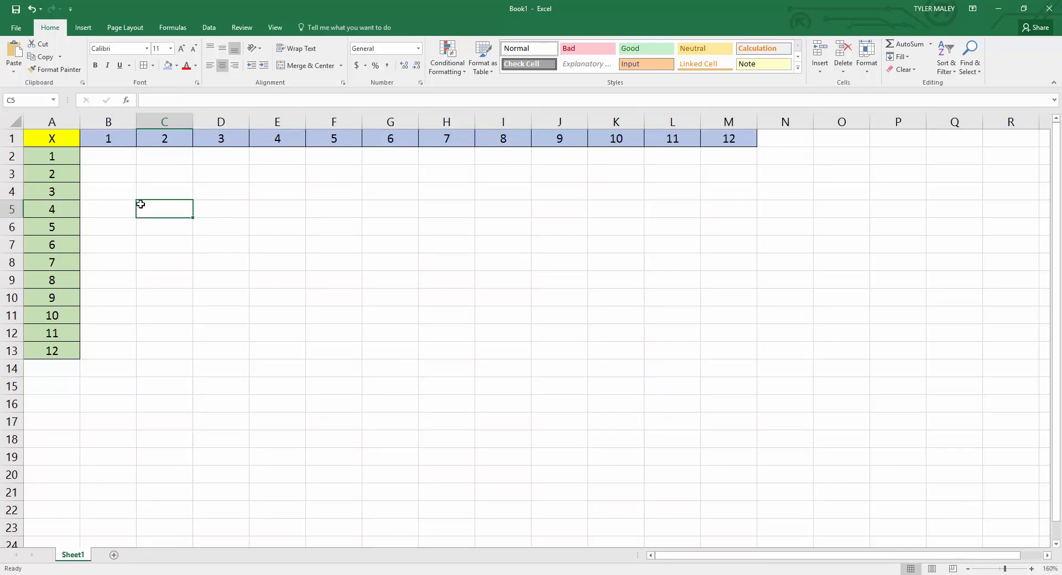
Enter the formula =D1*A4 in cell D4 to multiply its column and row headers.
click(212, 191)
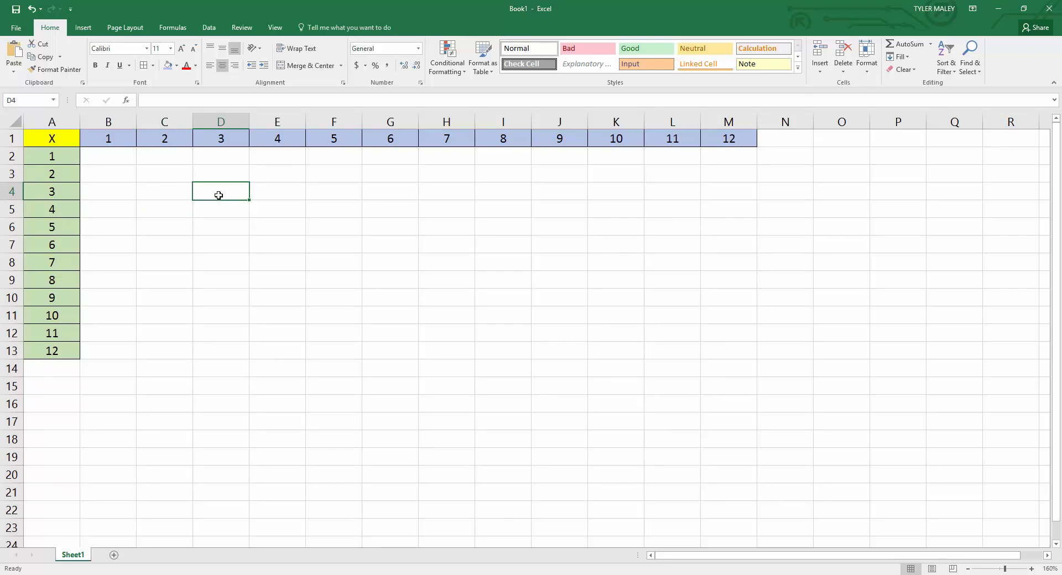
text(=)
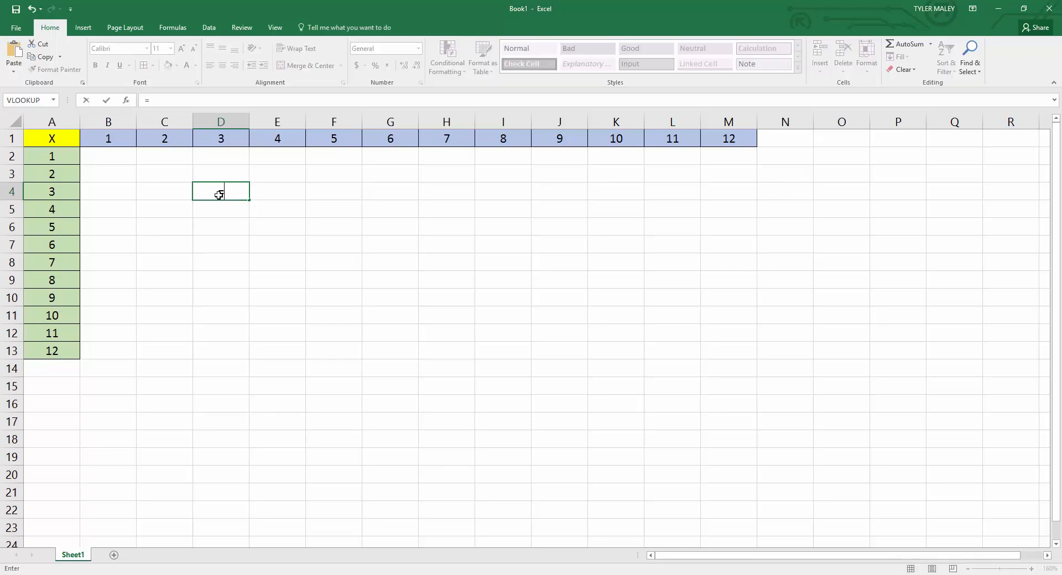
click(221, 143)
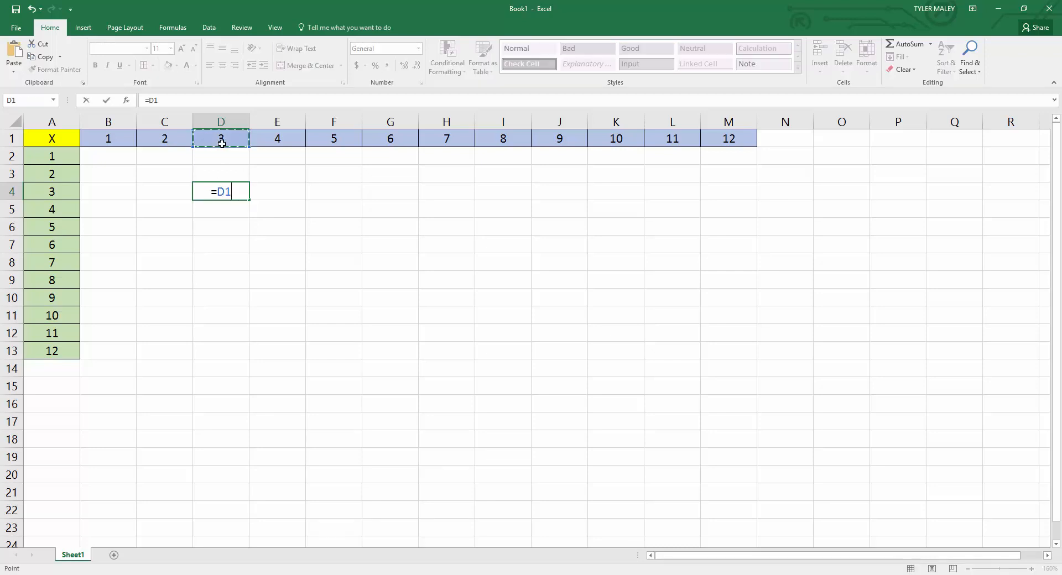
text(*)
click(62, 193)
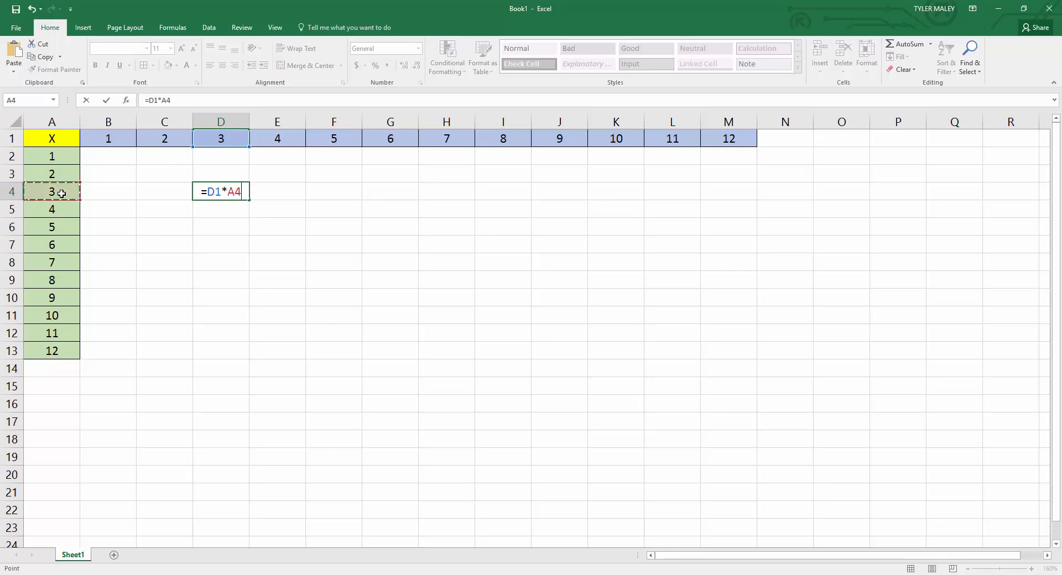
key(Return)
click(205, 190)
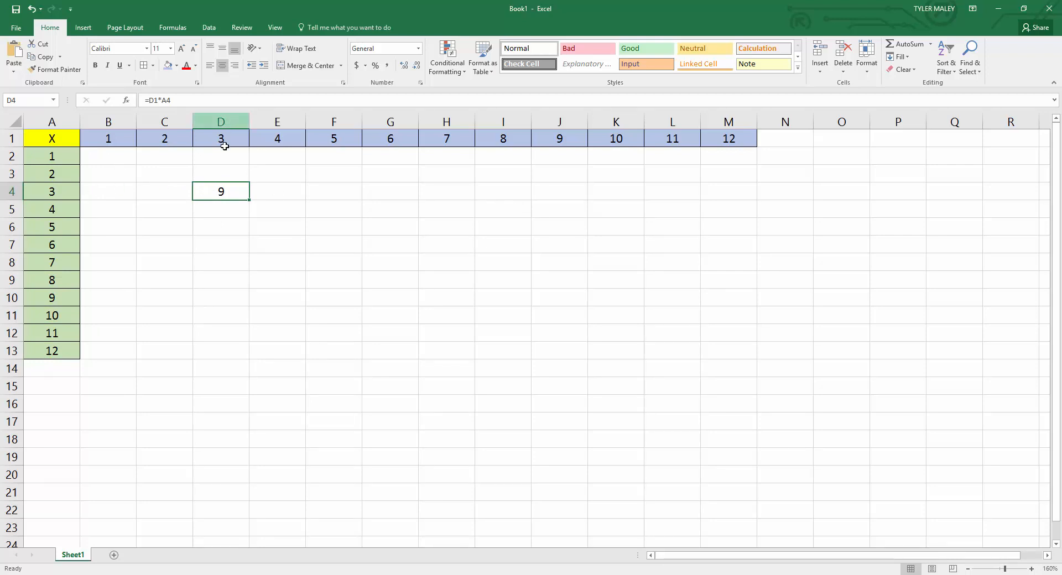
Delete the multiplication formula from cell D4.
click(226, 209)
click(237, 189)
key(Delete)
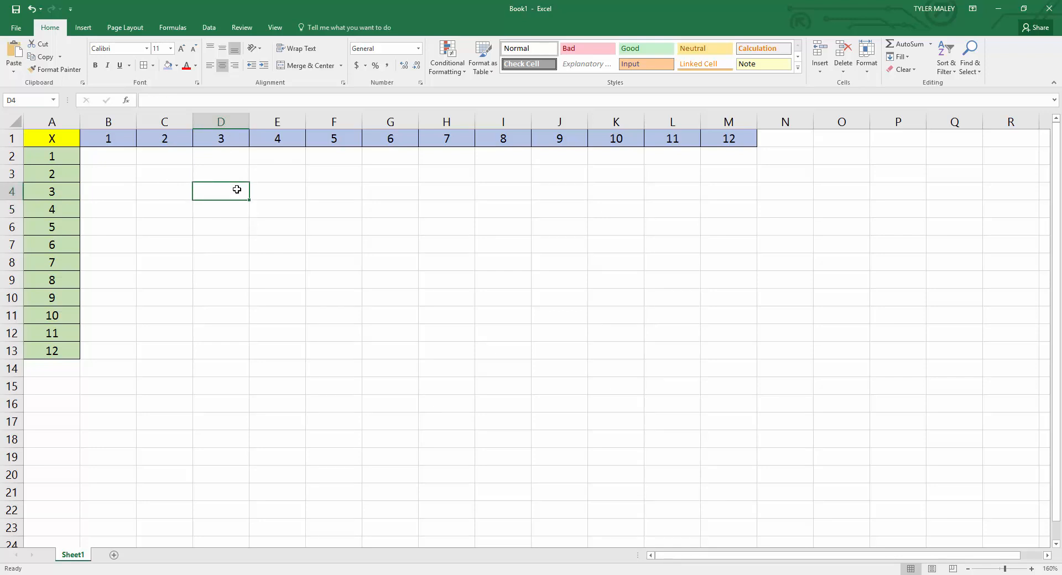
Enter the formula =A2*B1 in cell B2 to multiply its row and column headers.
click(123, 162)
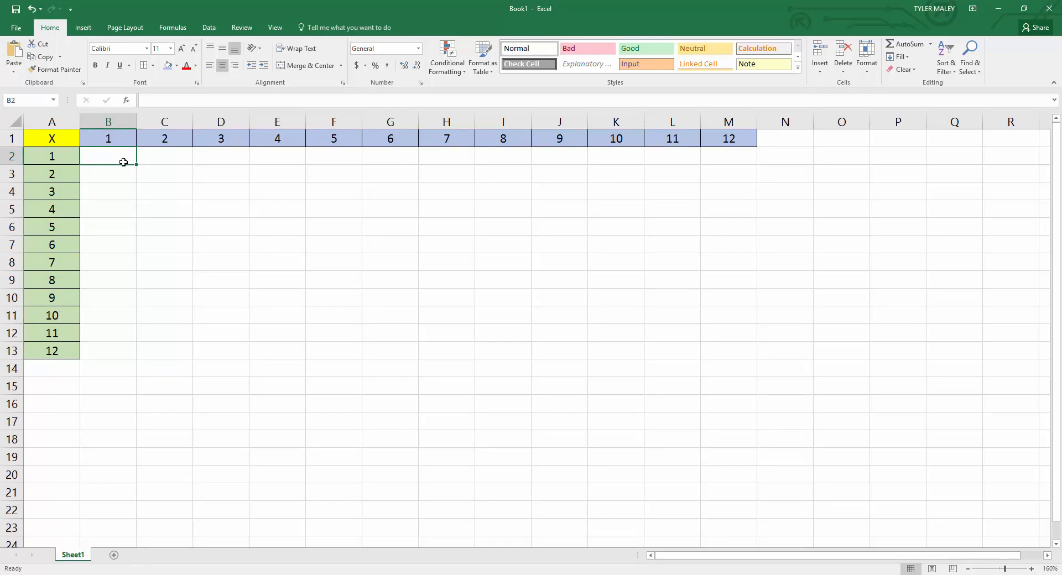
text(=)
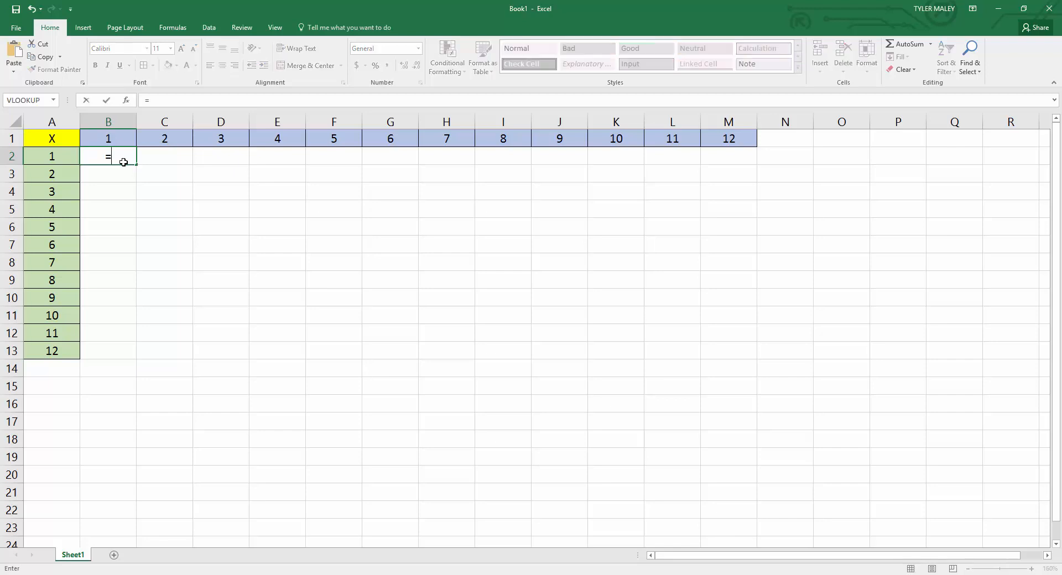
click(63, 160)
text(*)
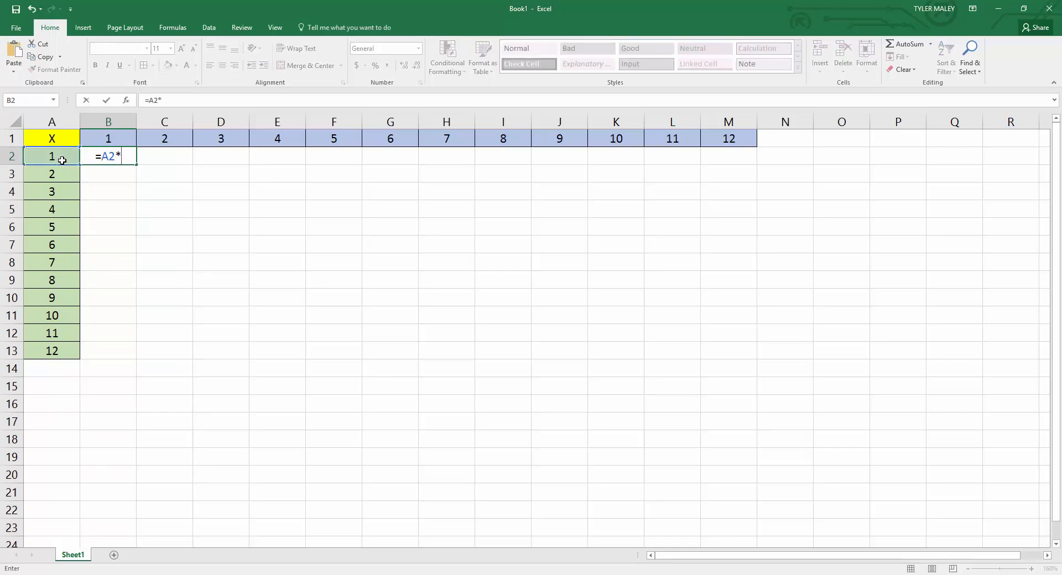
click(95, 142)
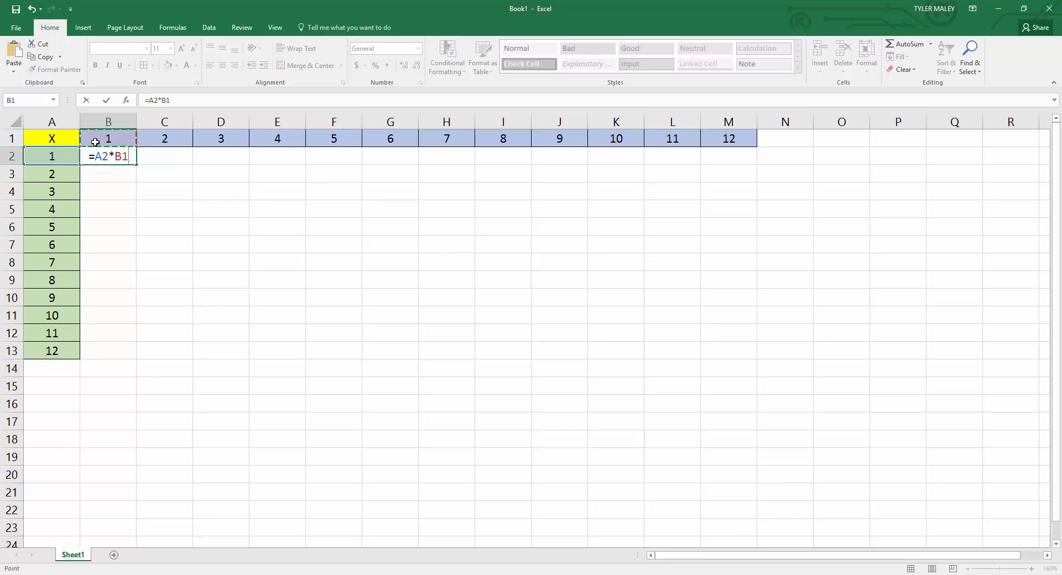
key(Return)
Fill B2's formula down into B3 and inspect the cell references in the copied formula.
click(97, 159)
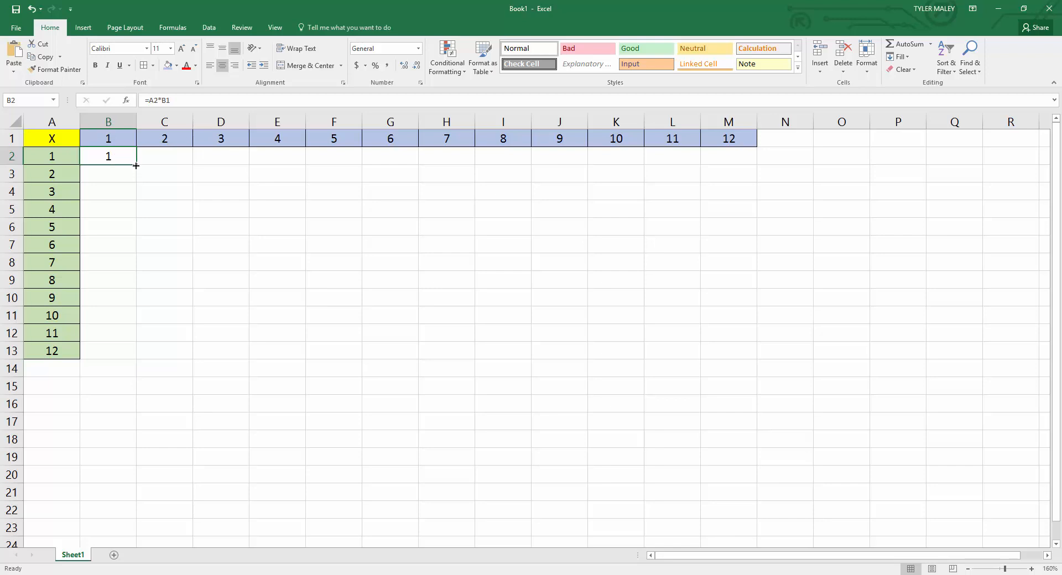
drag(136, 165, 136, 183)
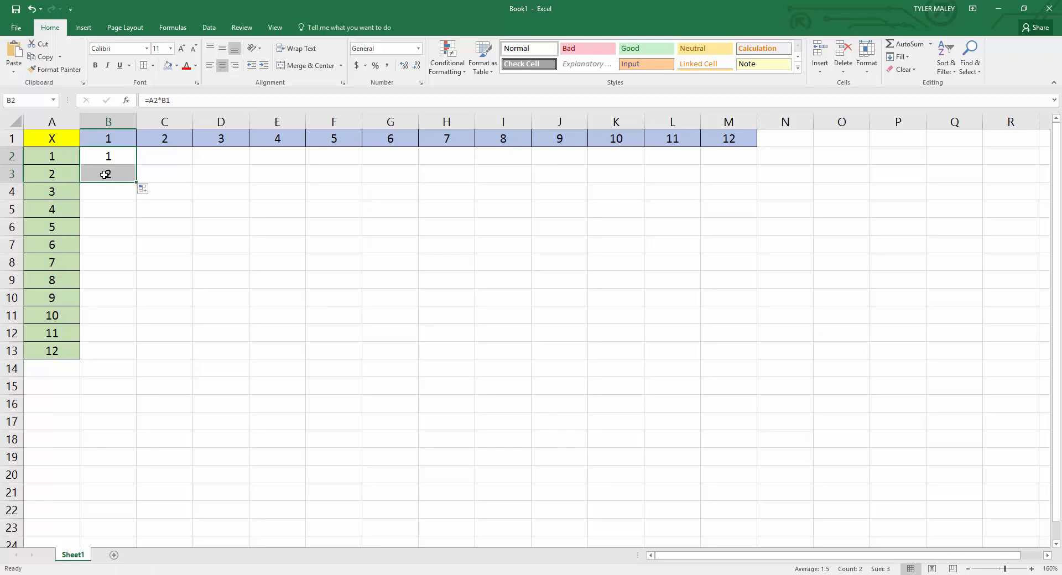
click(116, 175)
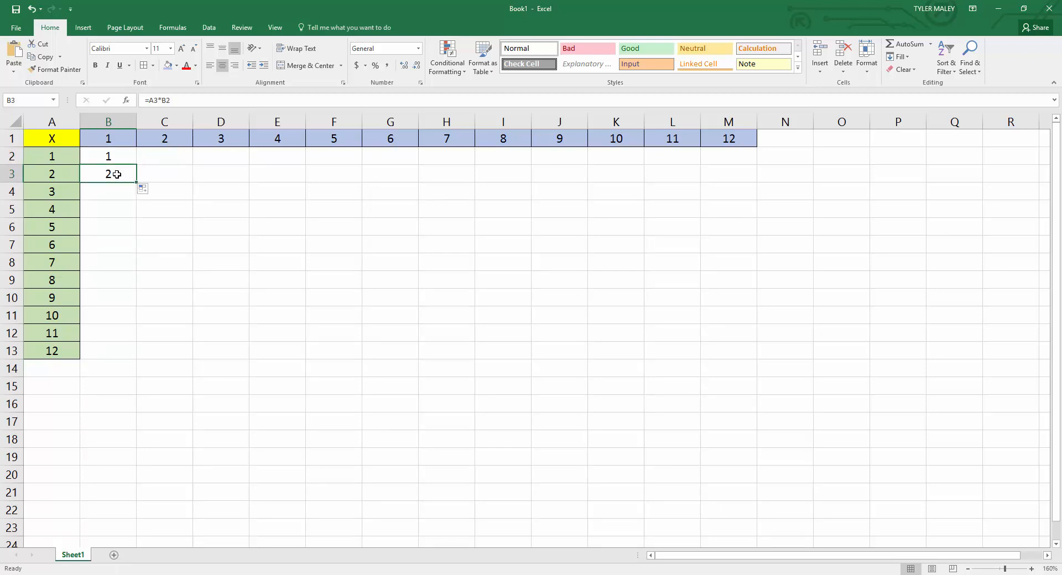
double_click(117, 174)
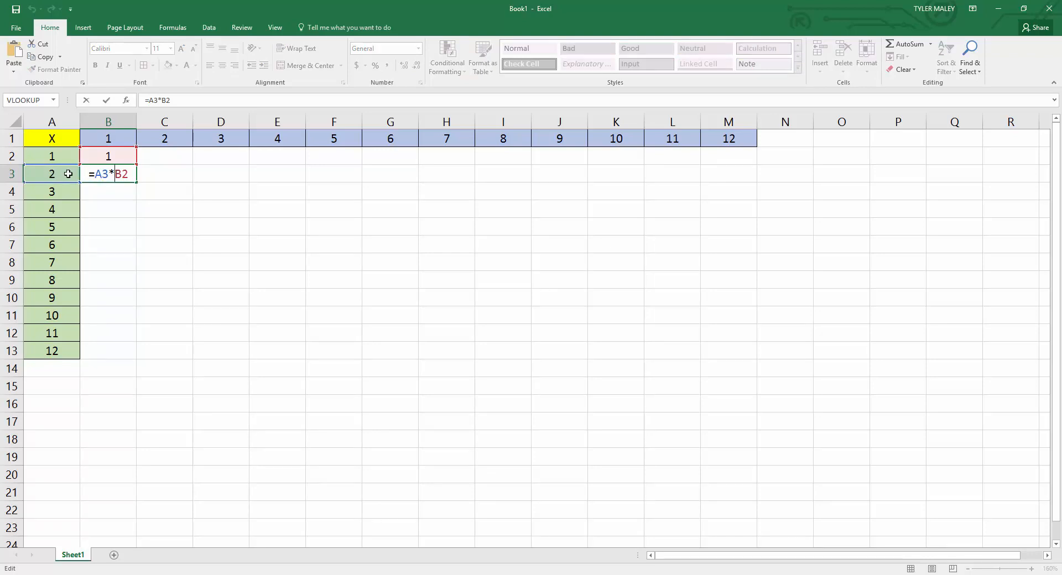
Clear the copied formula from cell B3 and return to cell B2.
click(129, 175)
key(BackSpace)
key(BackSpace)
key(BackSpace)
key(BackSpace)
key(BackSpace)
key(BackSpace)
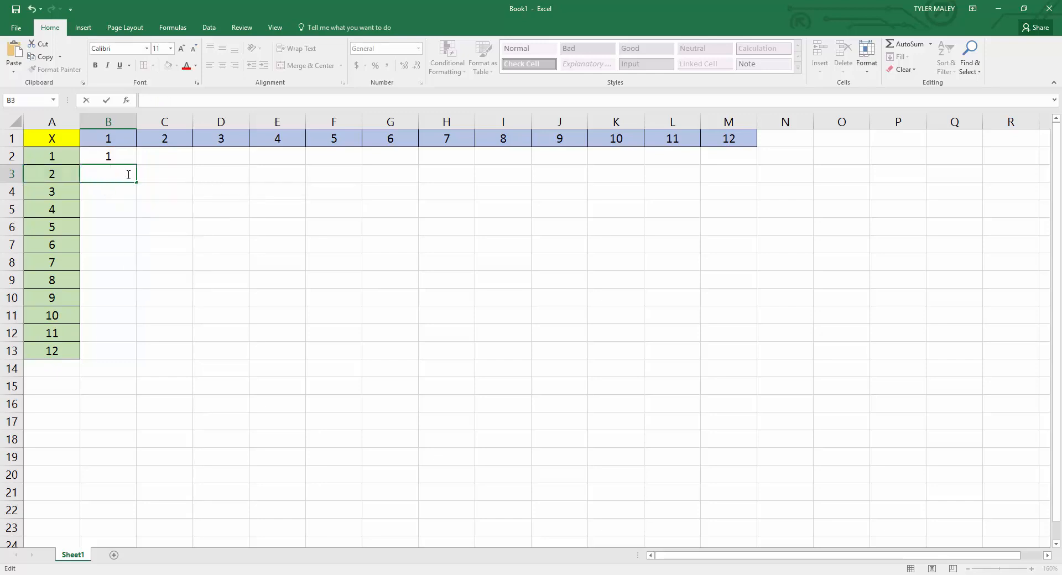
click(123, 158)
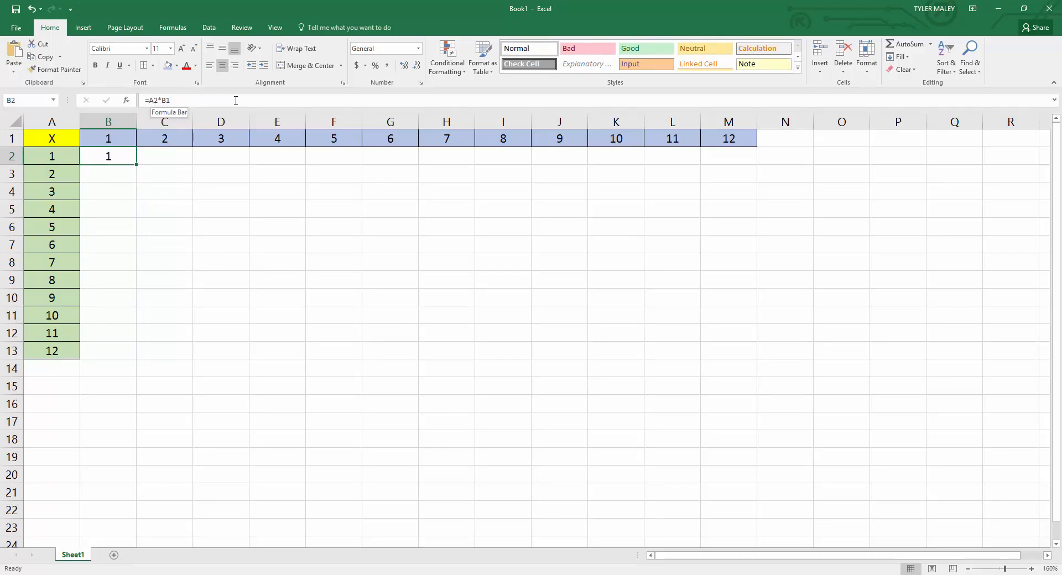
Lock the row of the B1 reference in cell B2 so its formula reads =A2*B$1.
click(167, 99)
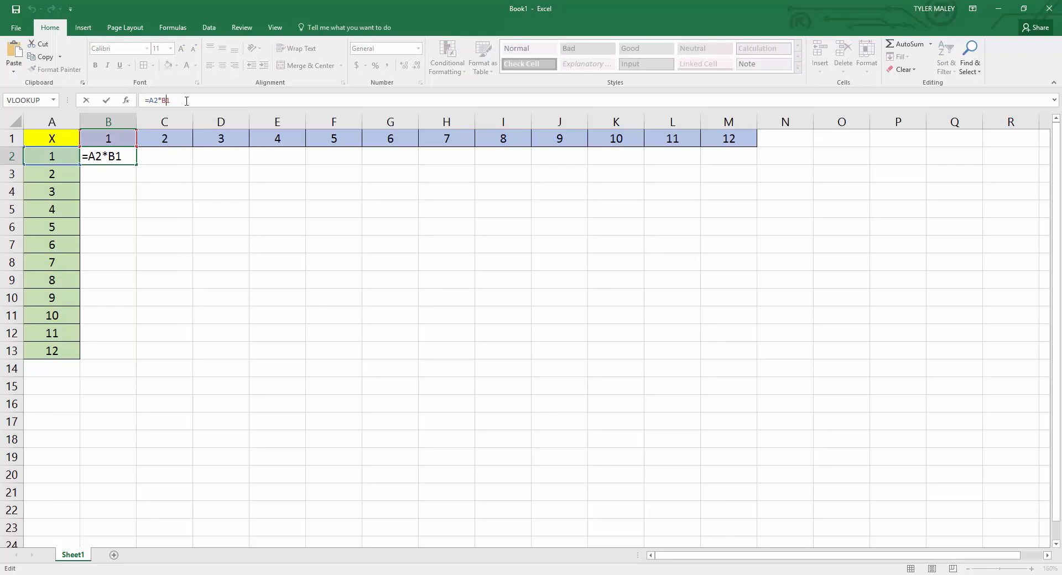
text($)
key(Return)
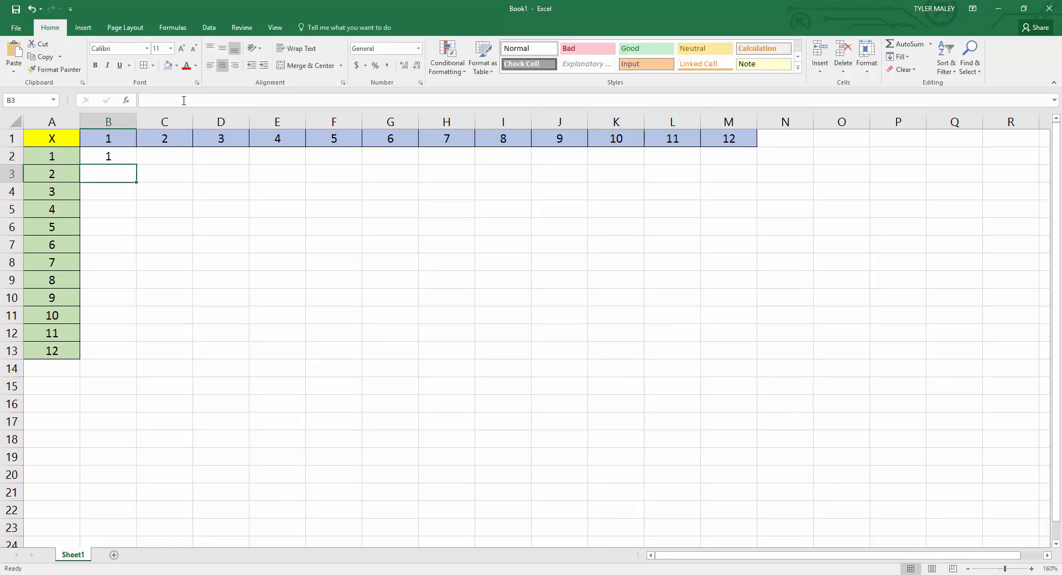
Fill B2's formula down into cell B3 and inspect the references in the copied formula.
click(111, 159)
drag(136, 164, 134, 184)
click(117, 174)
double_click(119, 175)
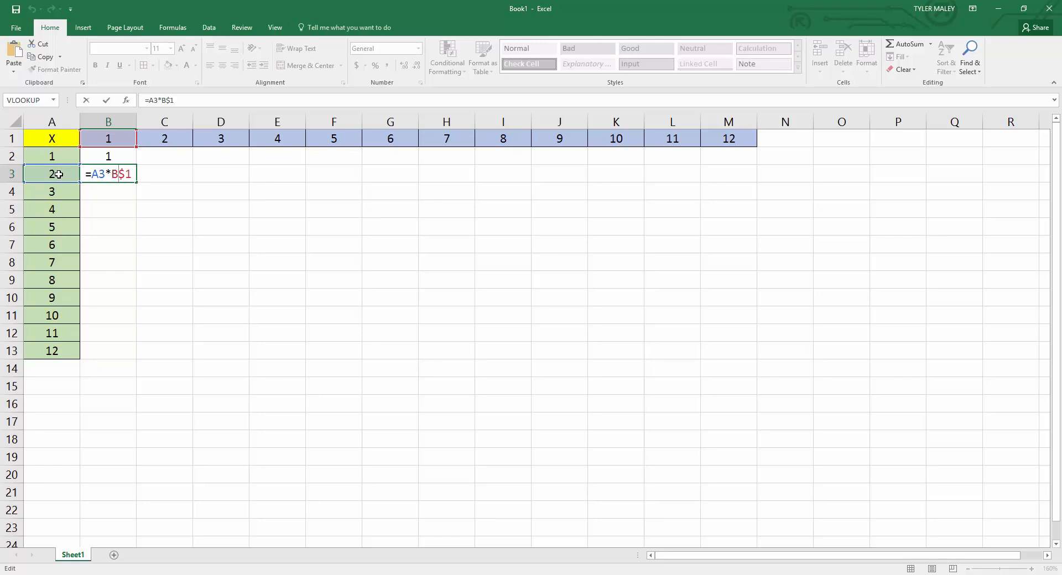
key(Return)
click(134, 176)
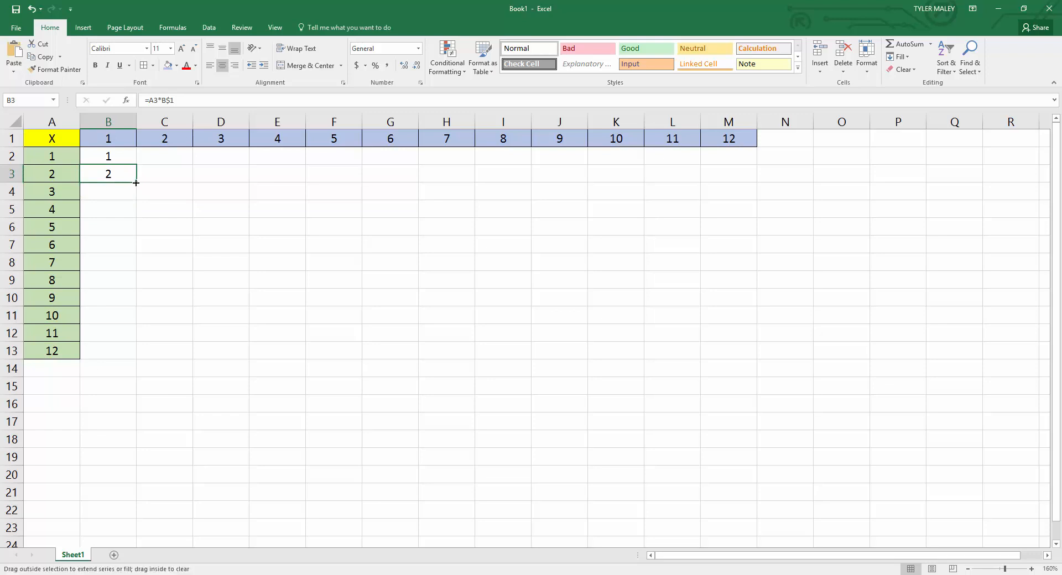
Fill B3's formula down through B13 and inspect the references of the copy in cell B8.
double_click(136, 182)
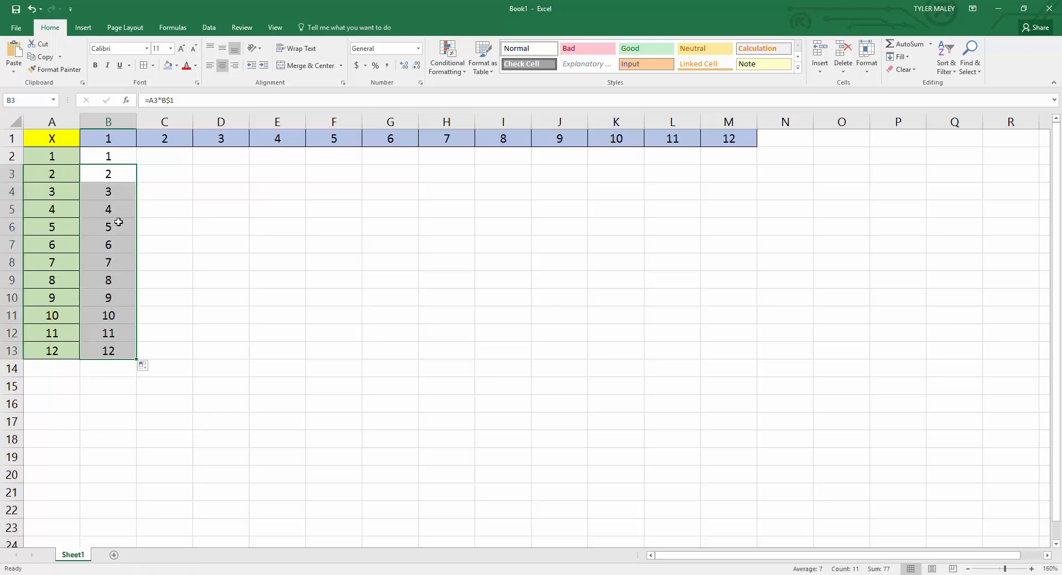
click(117, 264)
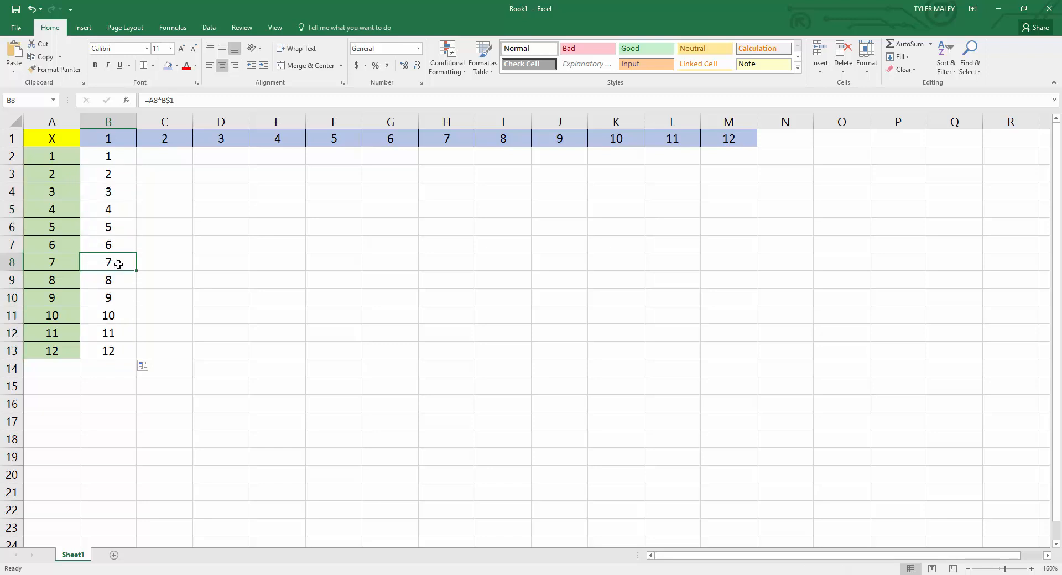
double_click(119, 264)
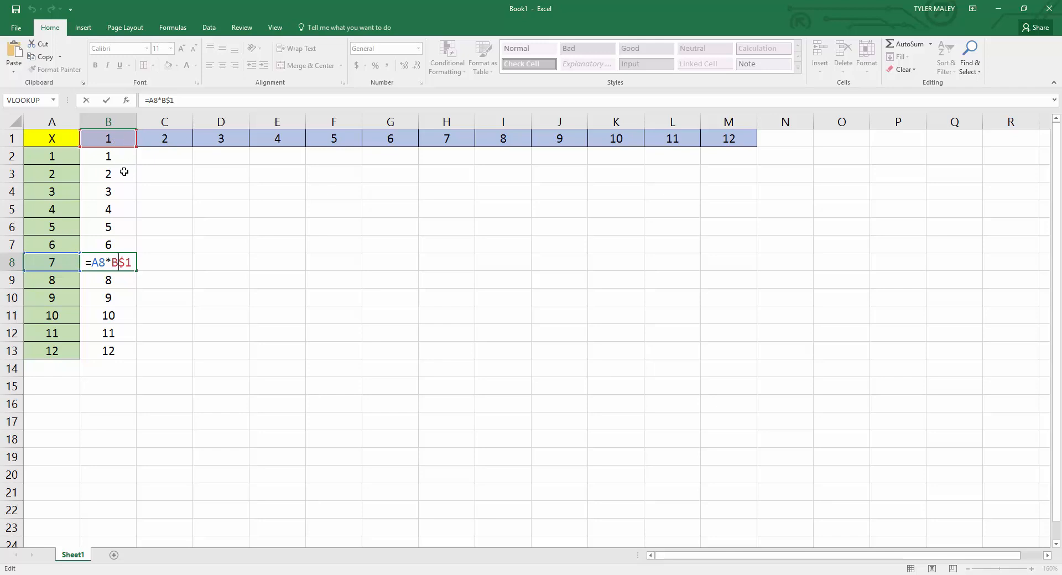
click(134, 262)
key(Return)
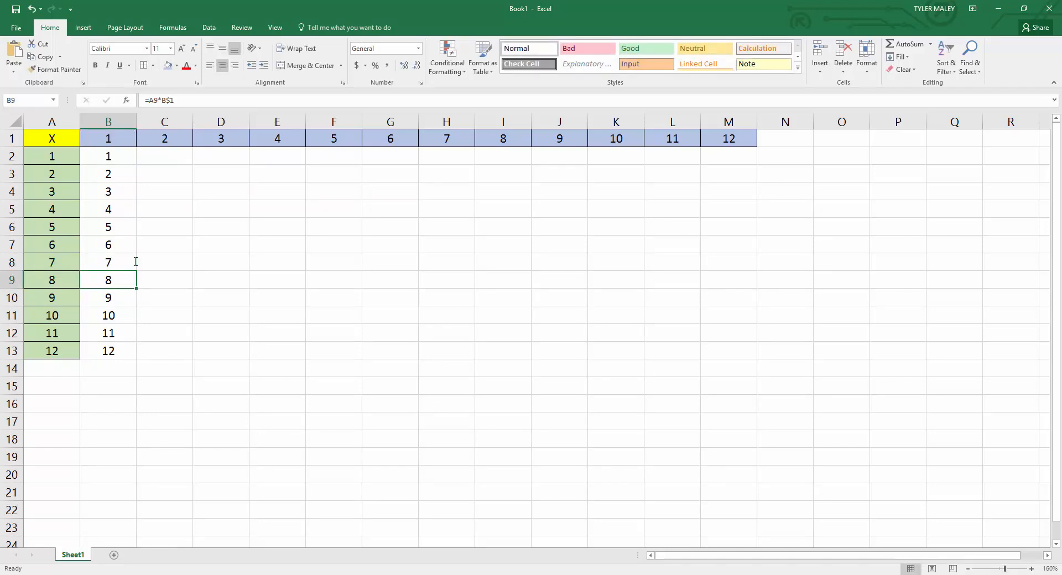
click(135, 262)
Fill B2's formula across into cell C2 and inspect which cells the copied formula references.
click(175, 182)
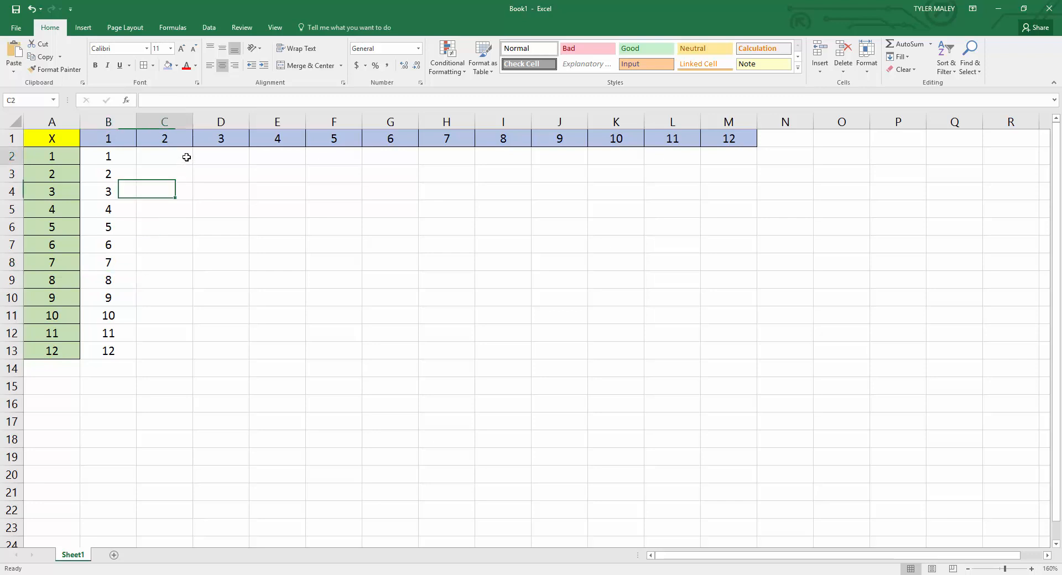
click(187, 157)
click(113, 153)
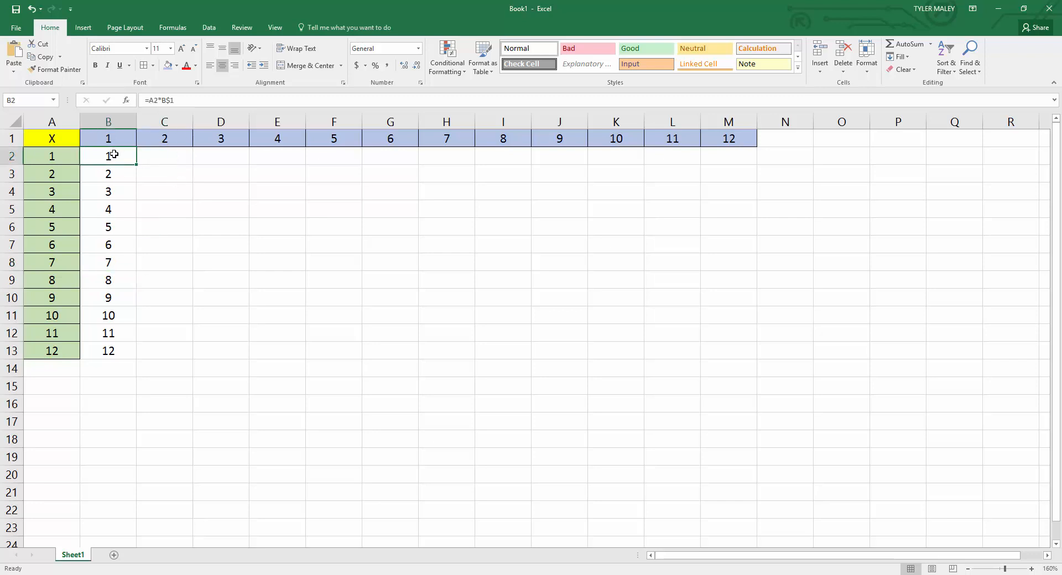
drag(136, 165, 197, 160)
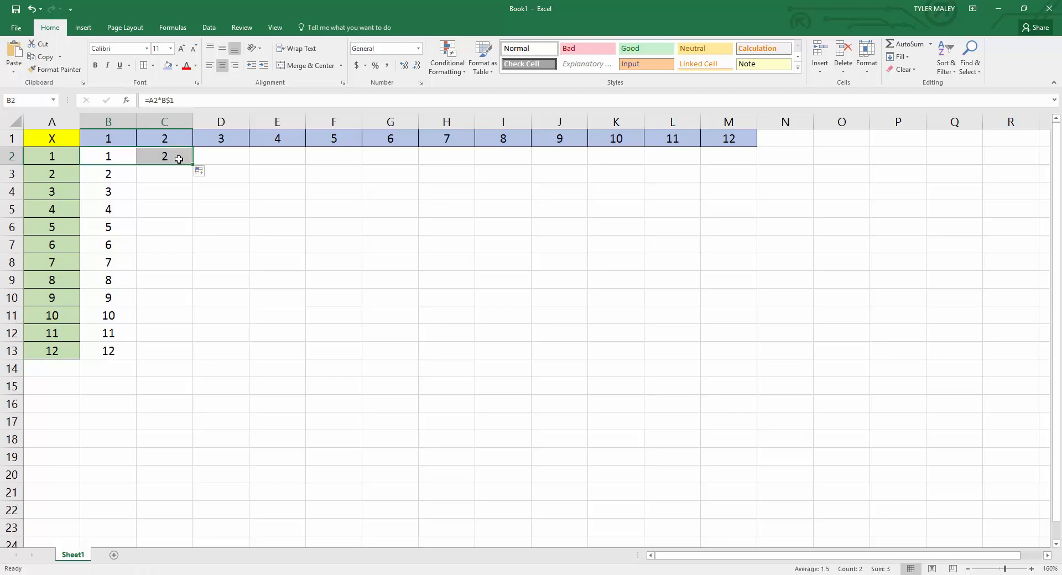
click(178, 159)
double_click(178, 159)
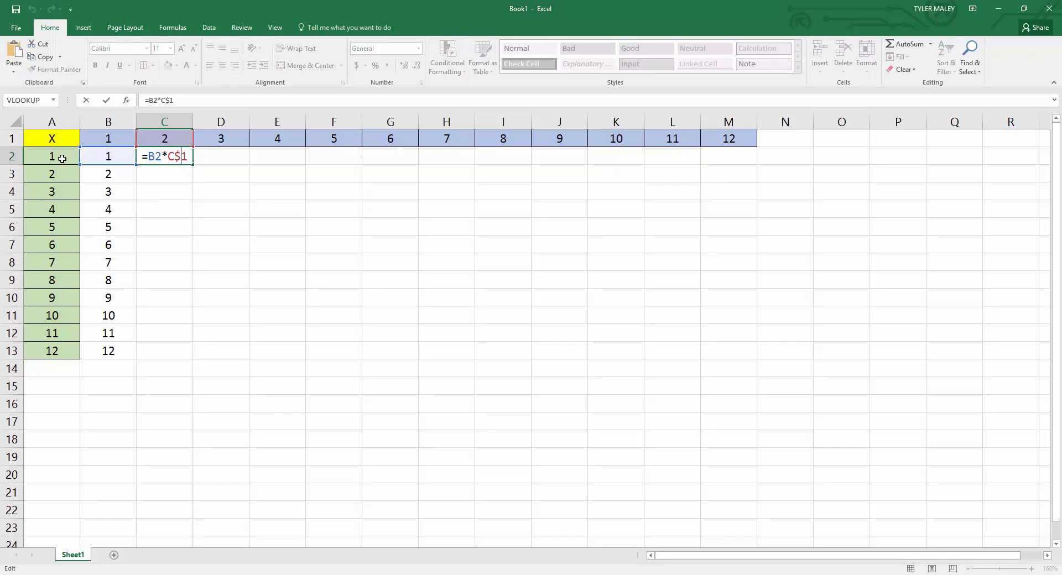
click(118, 156)
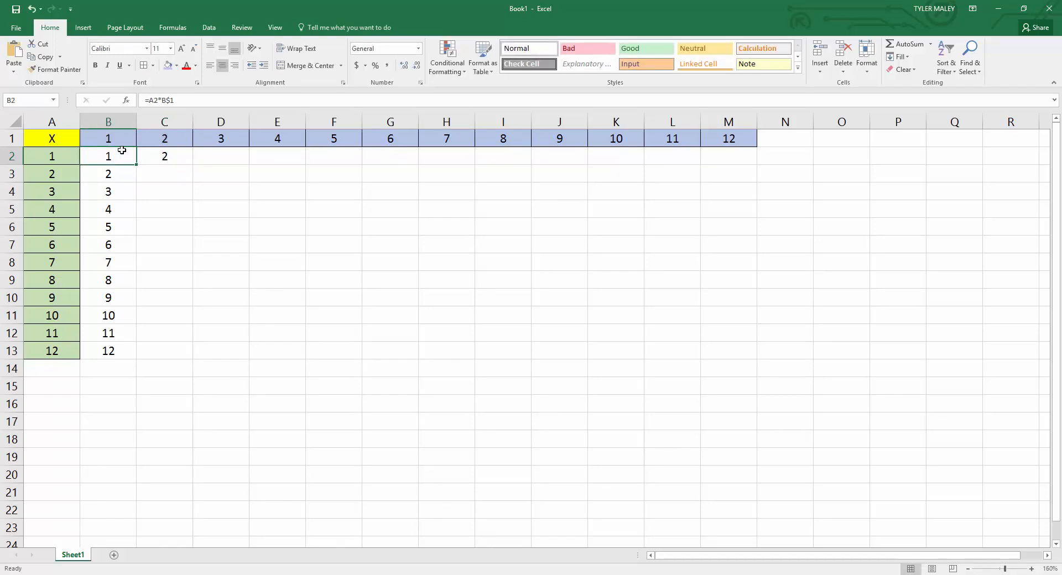
Lock the column of the A2 reference in cell B2 so its formula reads =$A2*B$1.
click(152, 101)
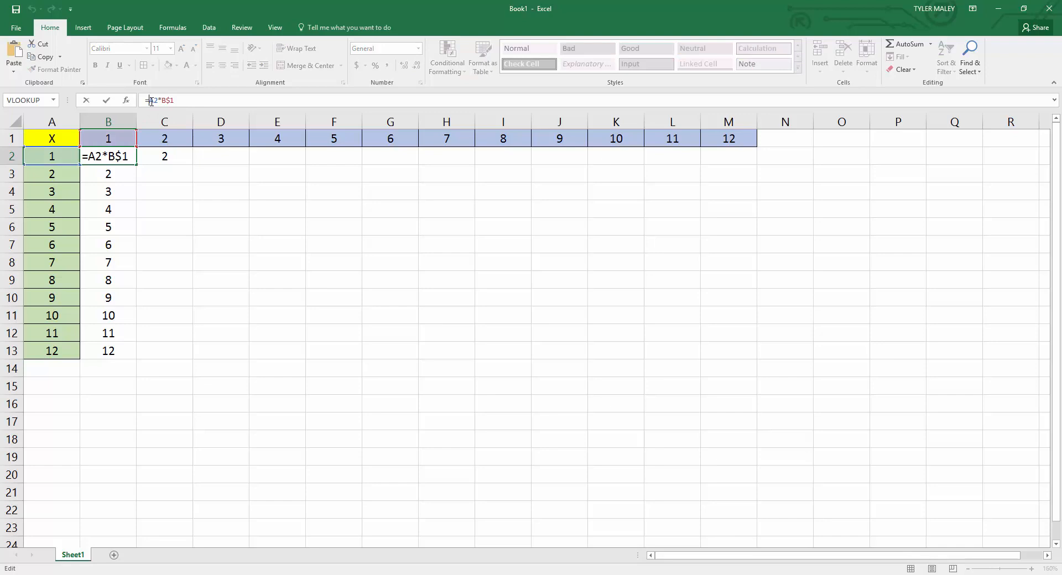
text($)
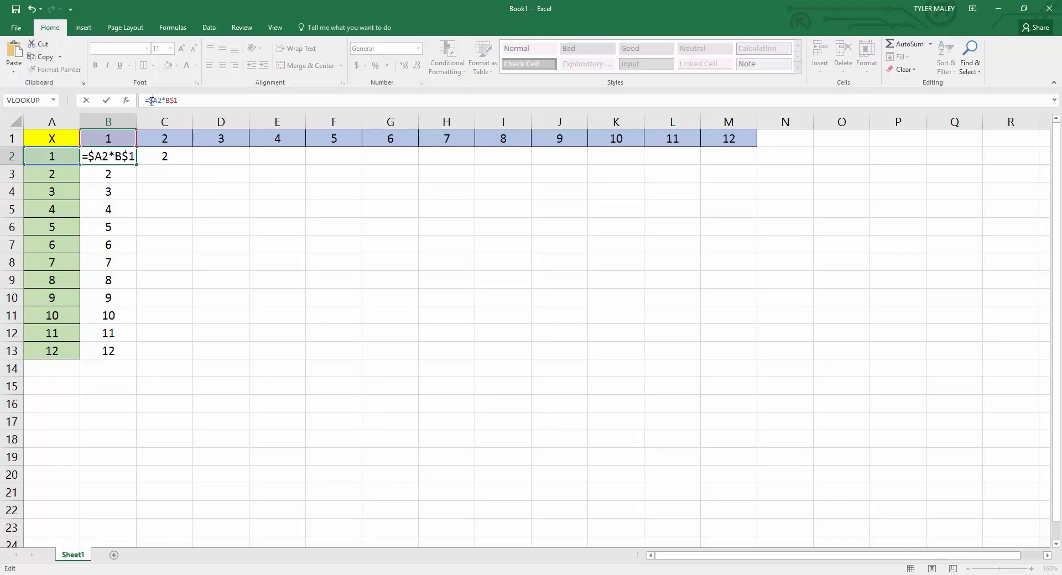
key(Return)
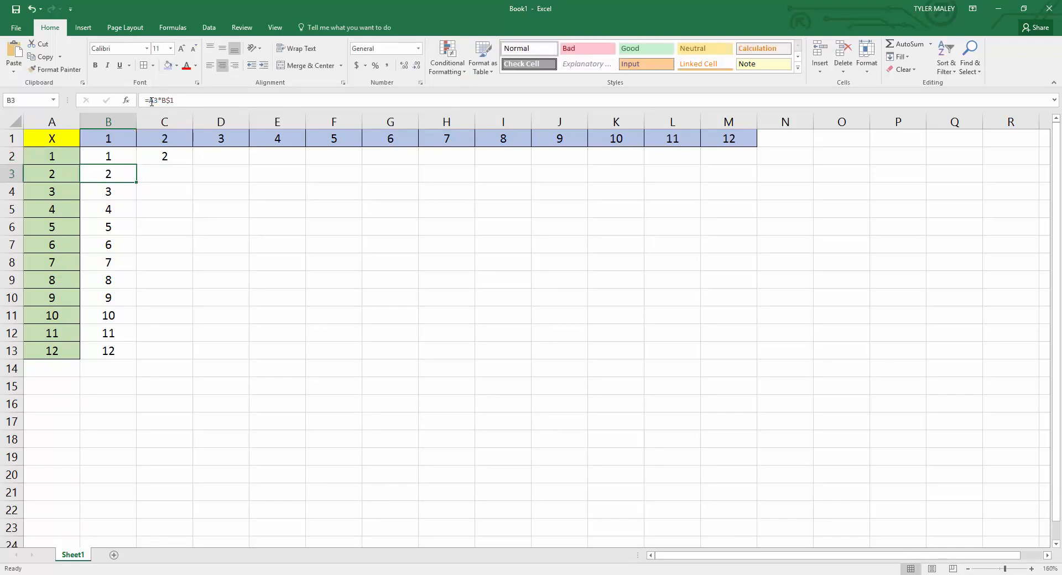
Fill the formula with the locked column and row from B2 into C2 and inspect its references.
click(126, 156)
drag(137, 166, 168, 159)
click(168, 160)
double_click(169, 159)
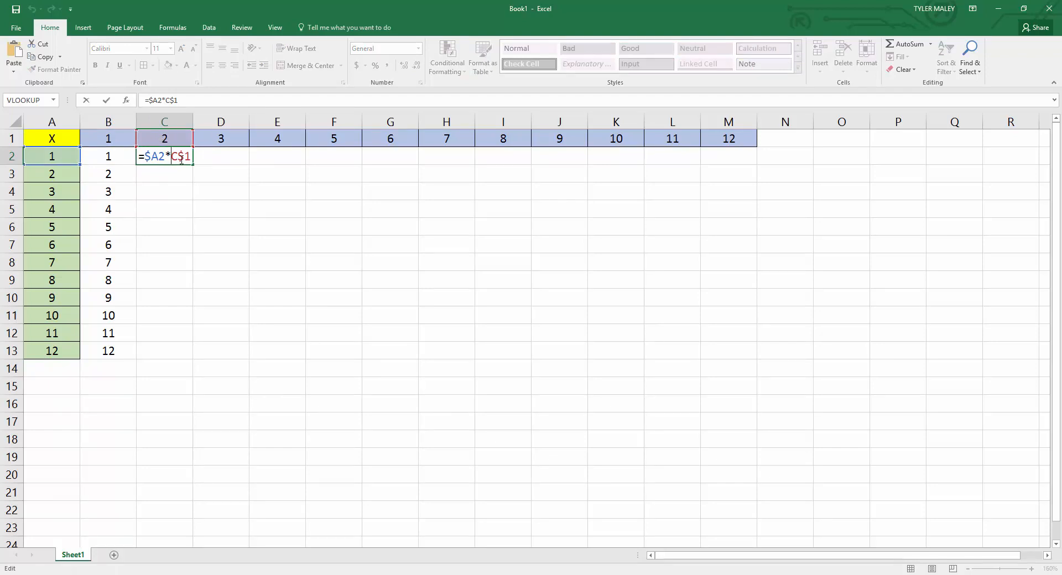
Clear the copied formula from cell C2 and return to cell B2.
drag(191, 156, 142, 155)
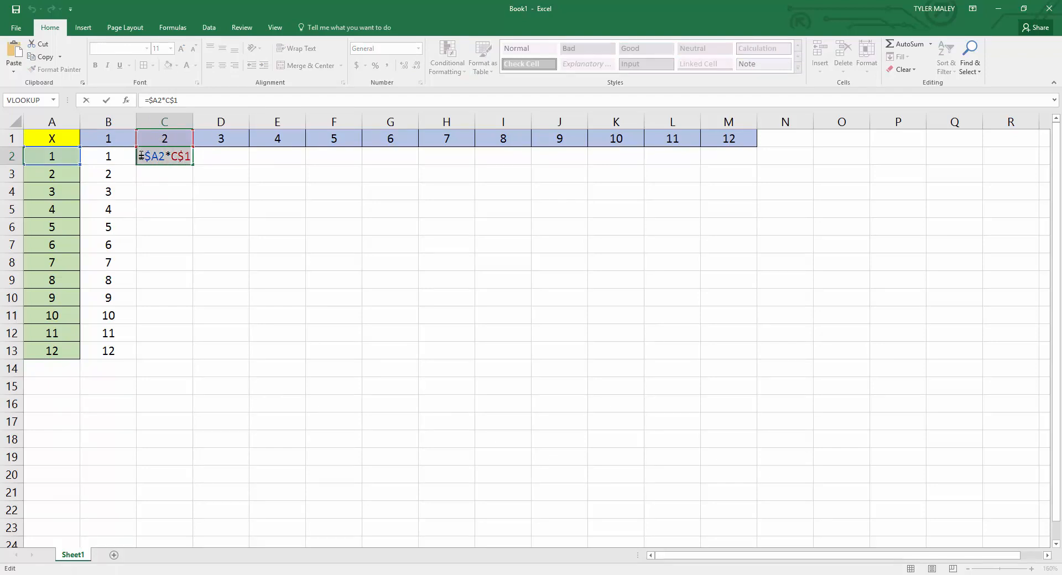
key(ctrl+x)
click(118, 155)
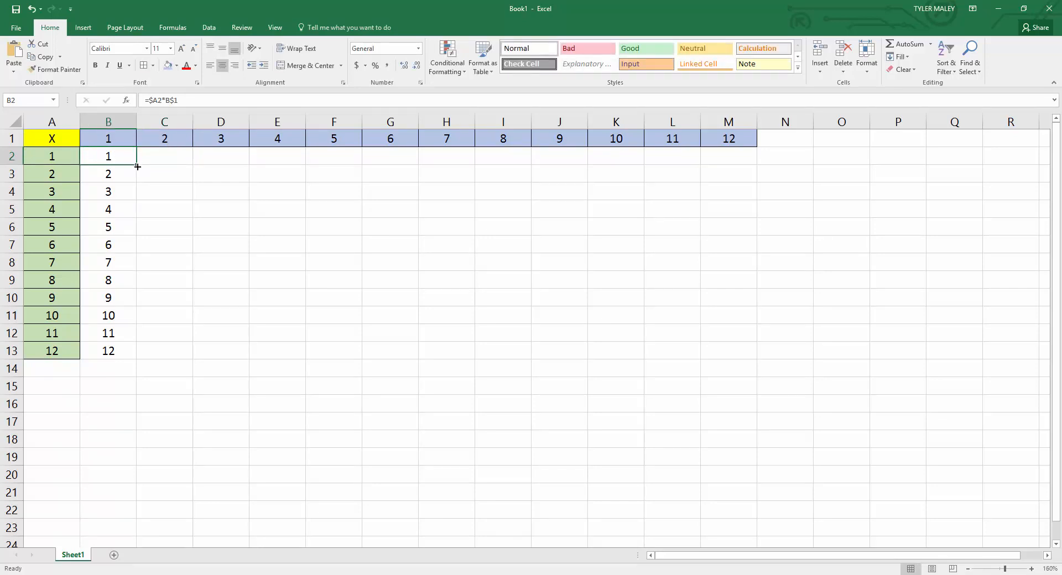
Fill B2's formula =$A2*B$1 down the column through cell B13.
double_click(137, 167)
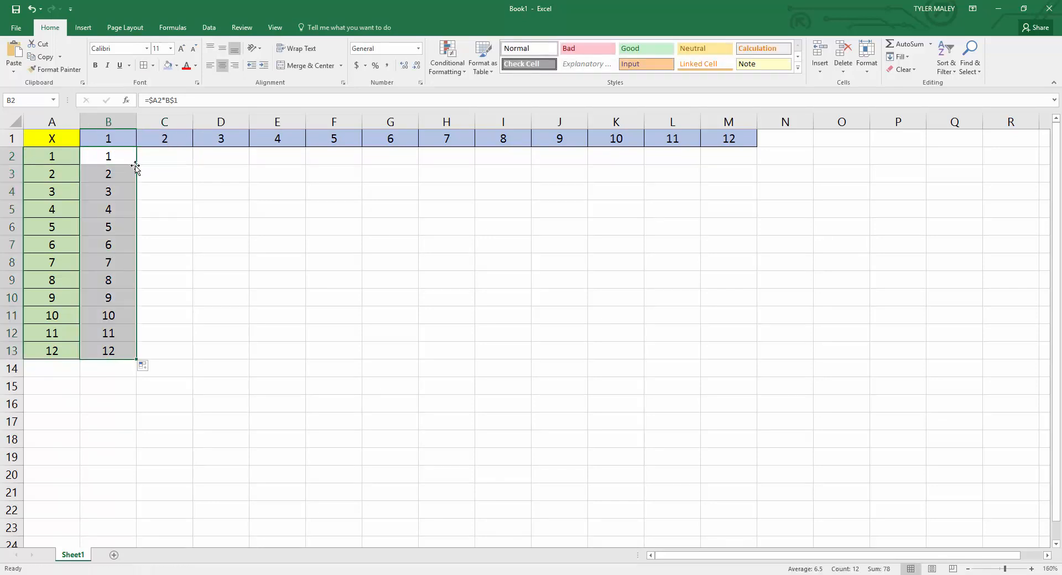
click(118, 165)
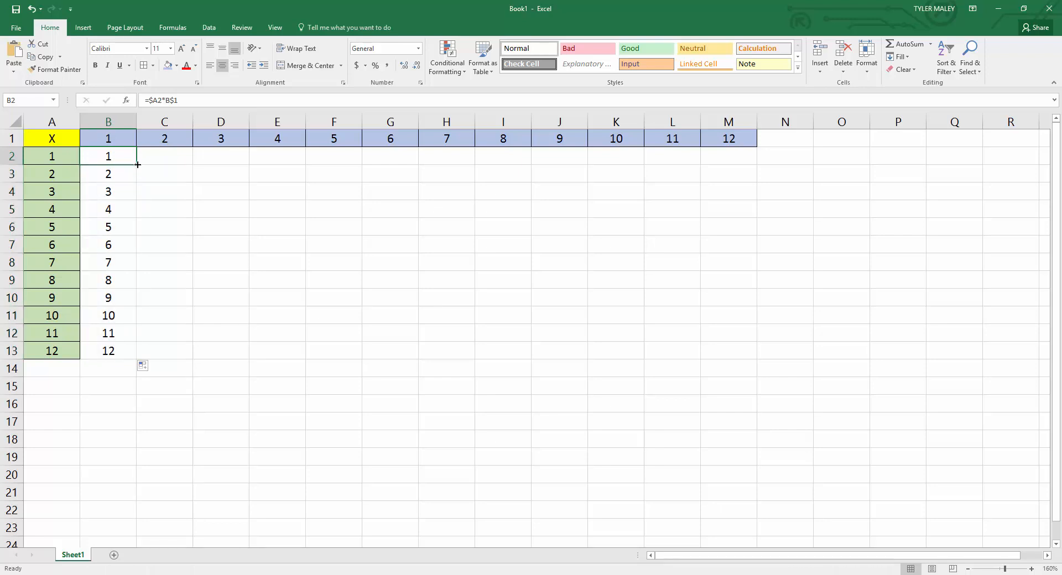
drag(137, 164, 129, 366)
Fill B2's formula across through cell D2 and inspect the references of the copy in D2.
click(127, 158)
drag(137, 165, 238, 159)
double_click(226, 159)
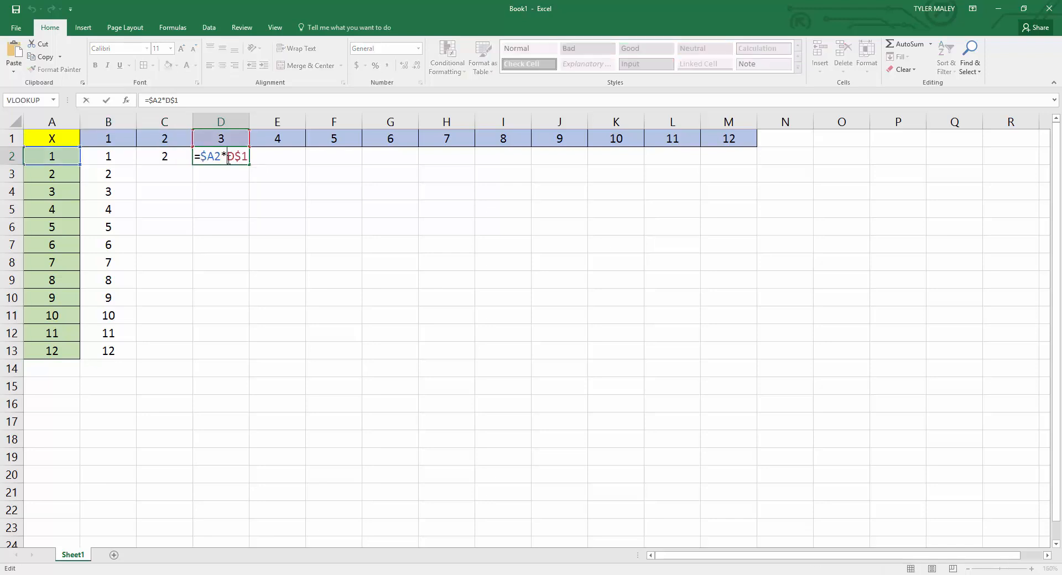
Clear the copied formulas from cells D2 and C2.
click(226, 185)
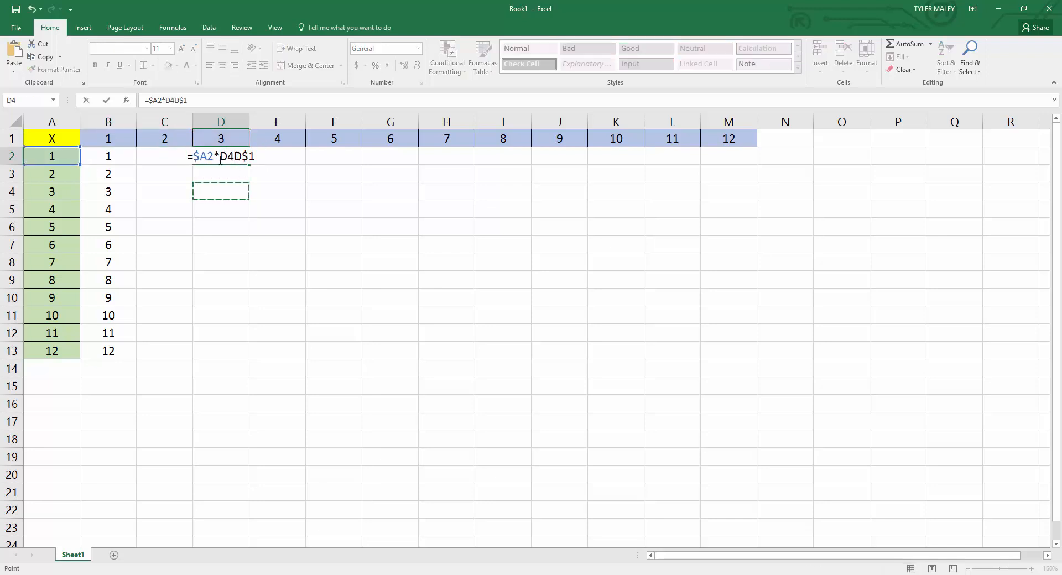
click(164, 160)
drag(188, 100, 126, 102)
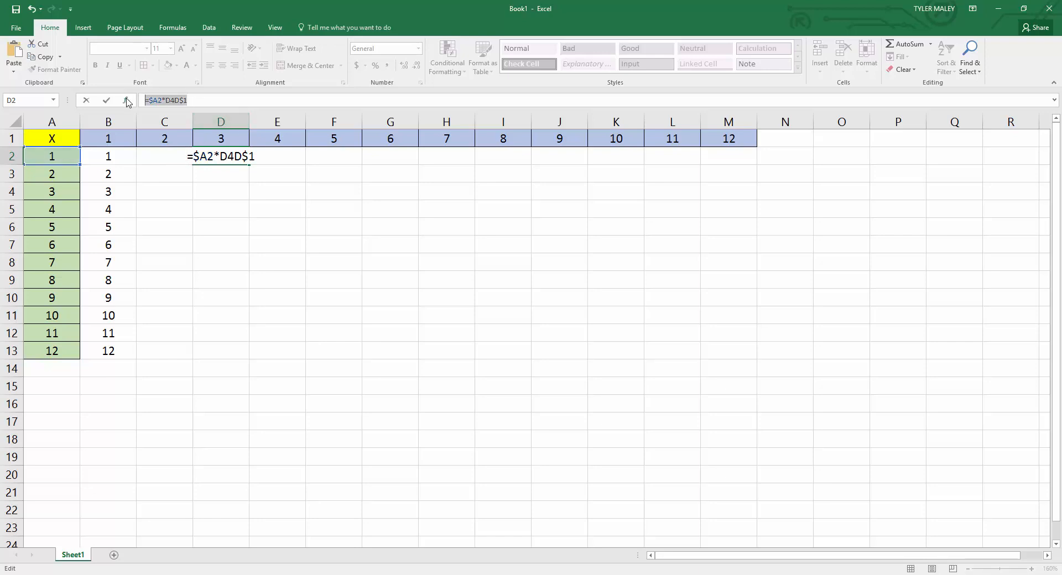
key(BackSpace)
click(181, 187)
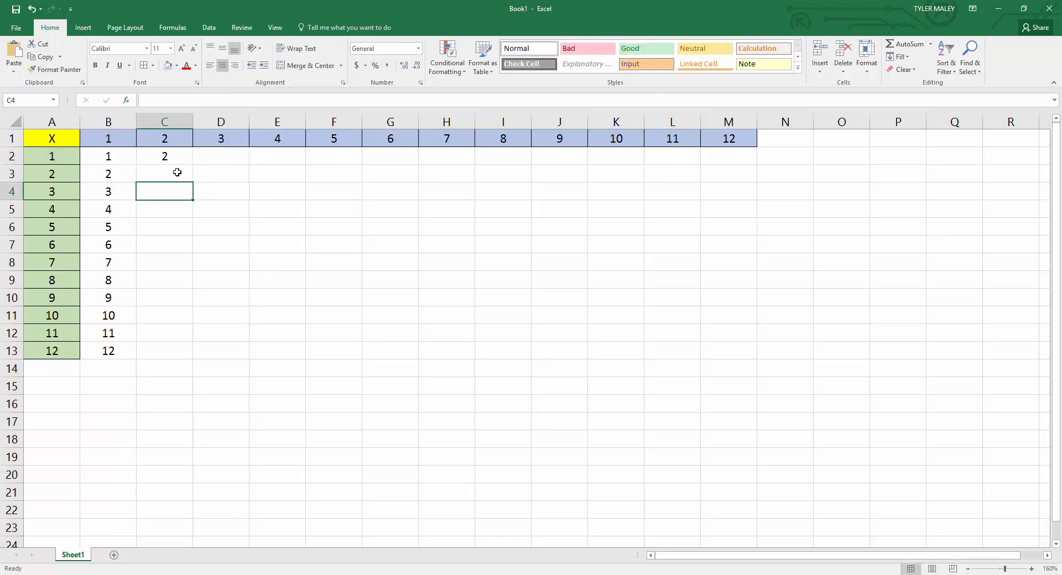
click(173, 157)
key(Delete)
click(173, 180)
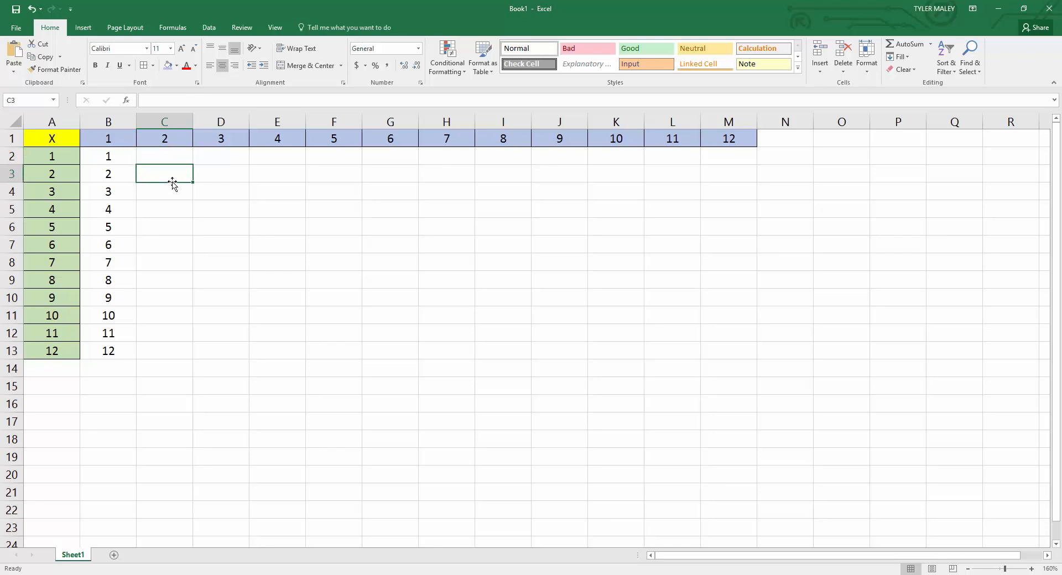
Fill B2's formula through the whole grid to M13 and clear the copied formulas from C2:M13.
click(121, 156)
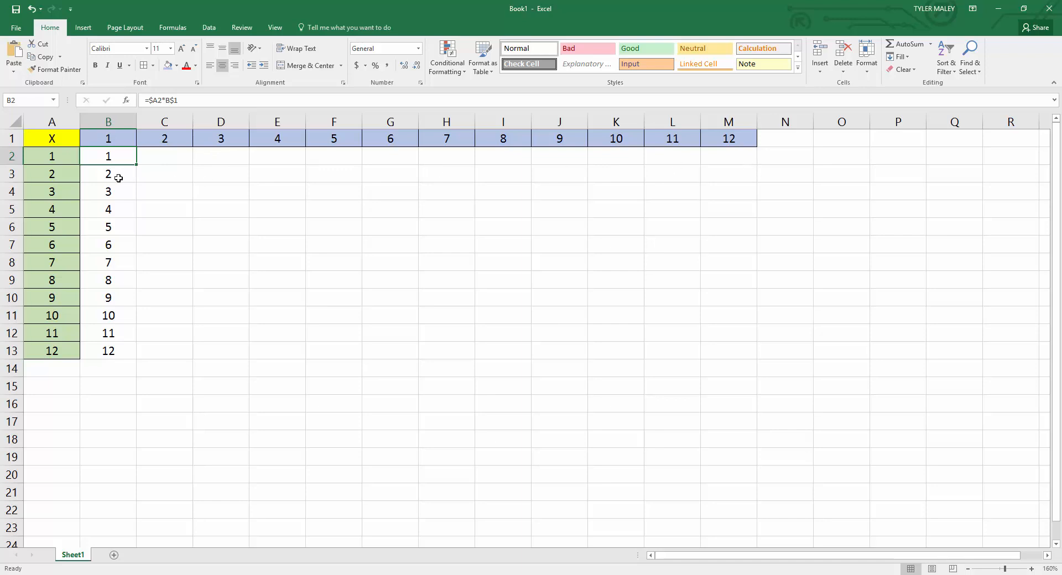
click(148, 176)
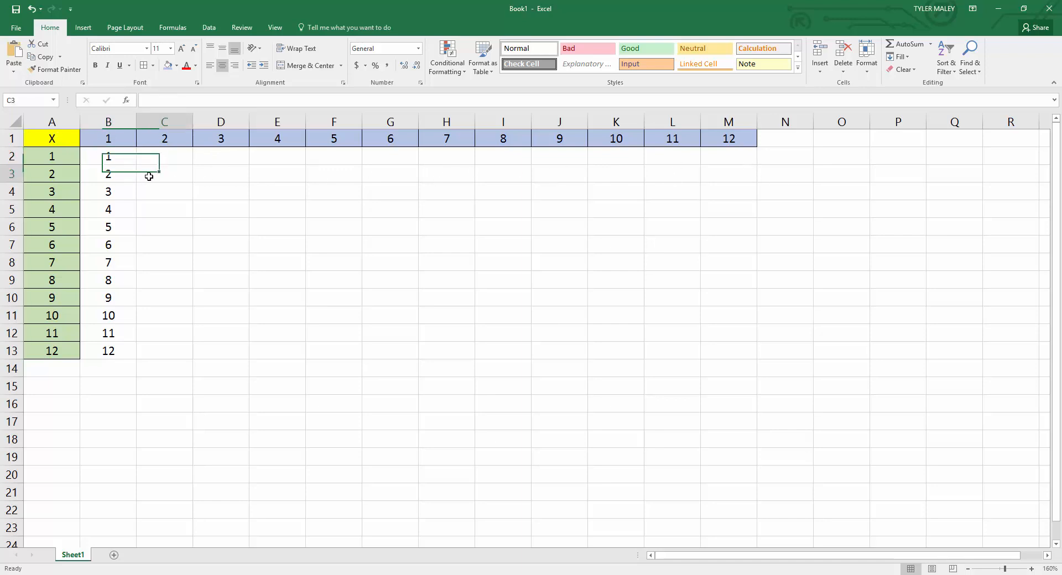
click(114, 157)
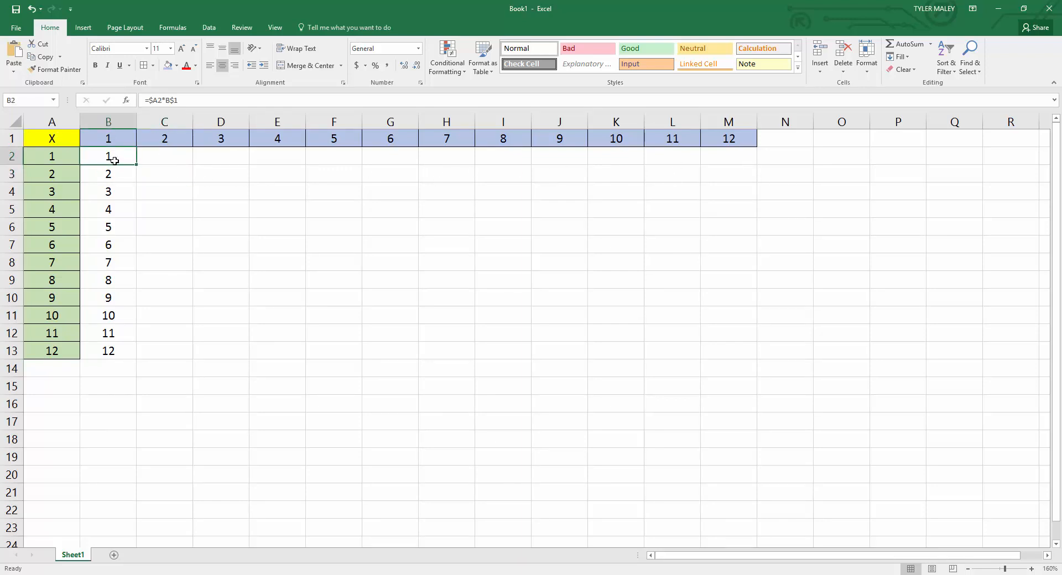
drag(114, 160, 736, 327)
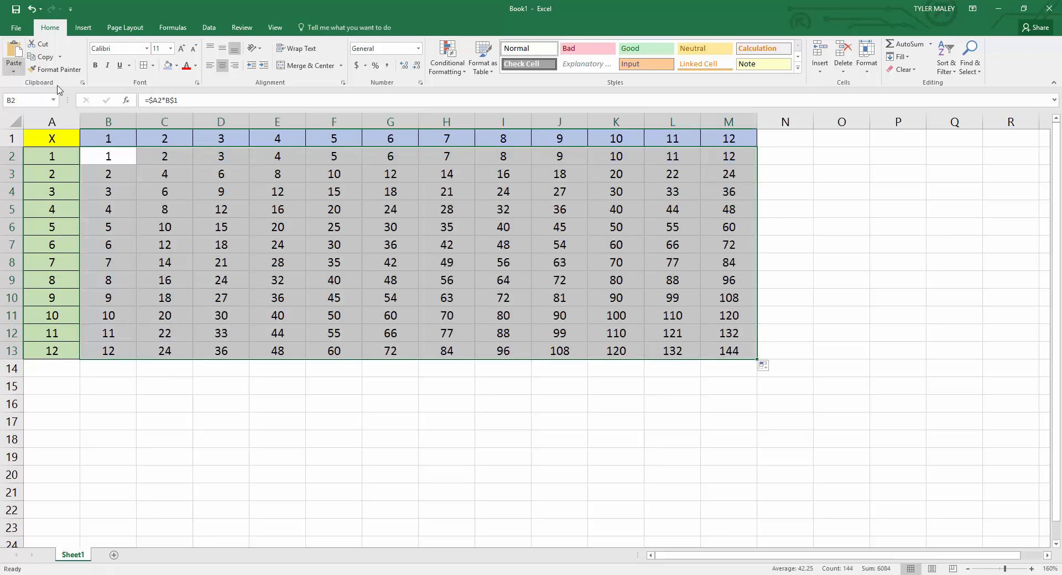
drag(161, 160, 708, 354)
key(Delete)
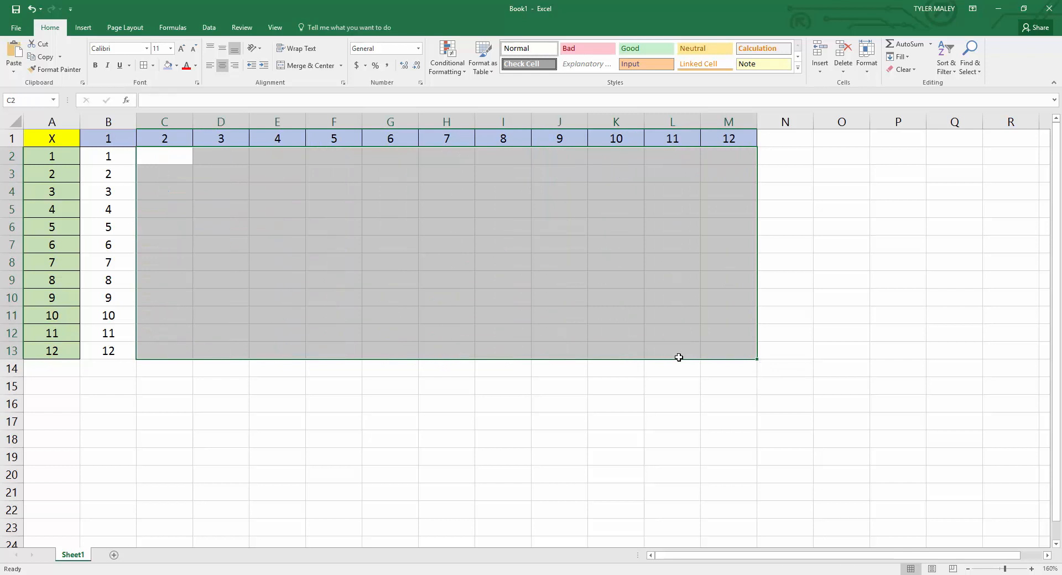
Fill the formulas in B2:B13 across through column M to complete the multiplication table, and select cell B2.
drag(97, 160, 105, 352)
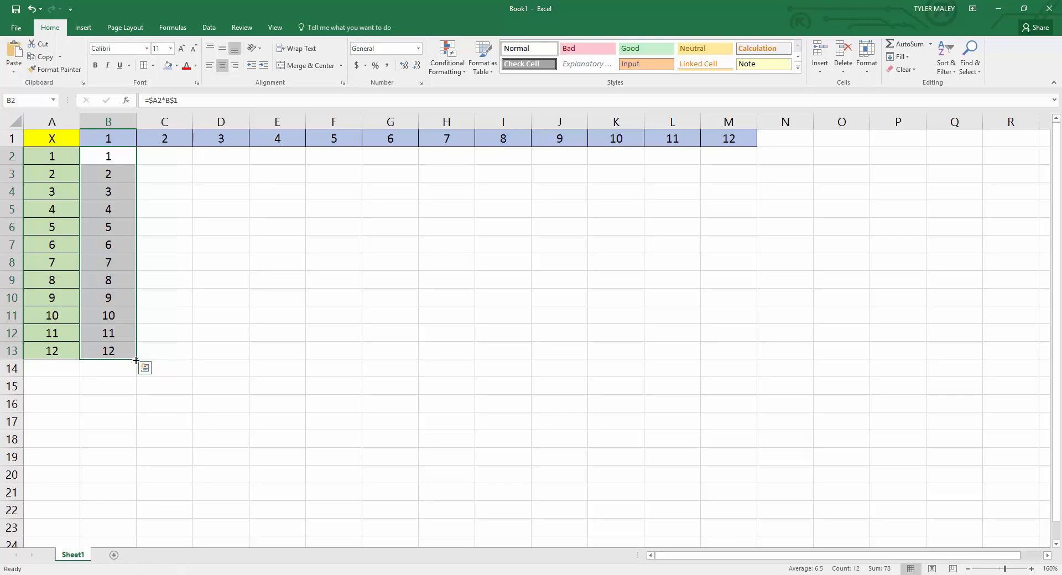
drag(137, 360, 738, 333)
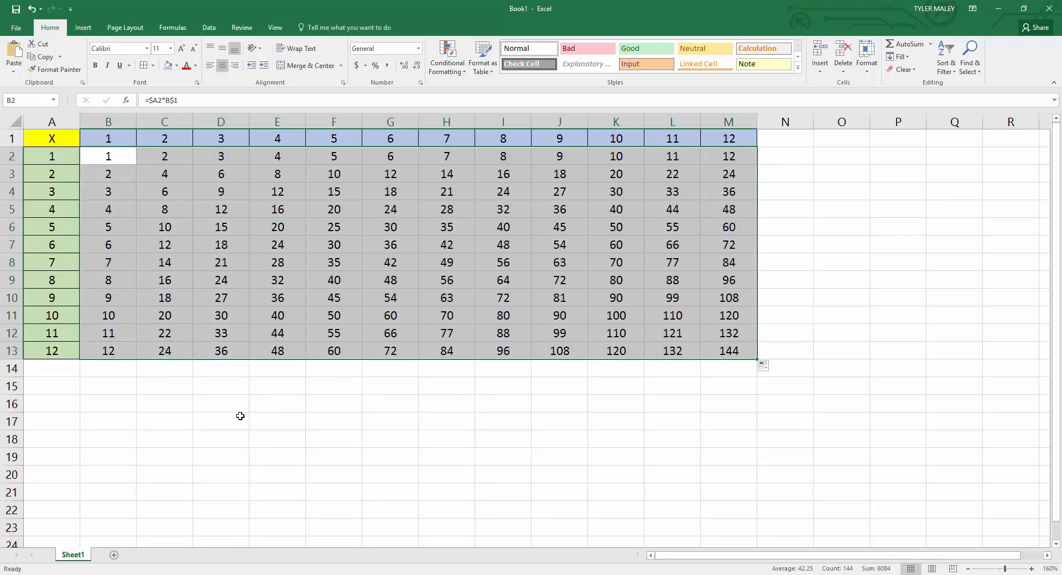
click(239, 418)
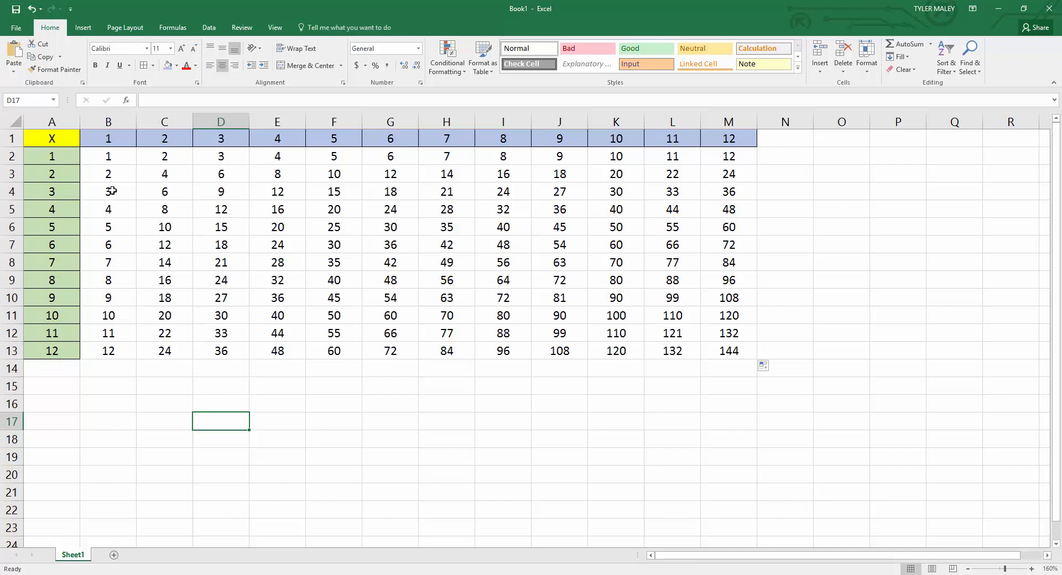
click(110, 154)
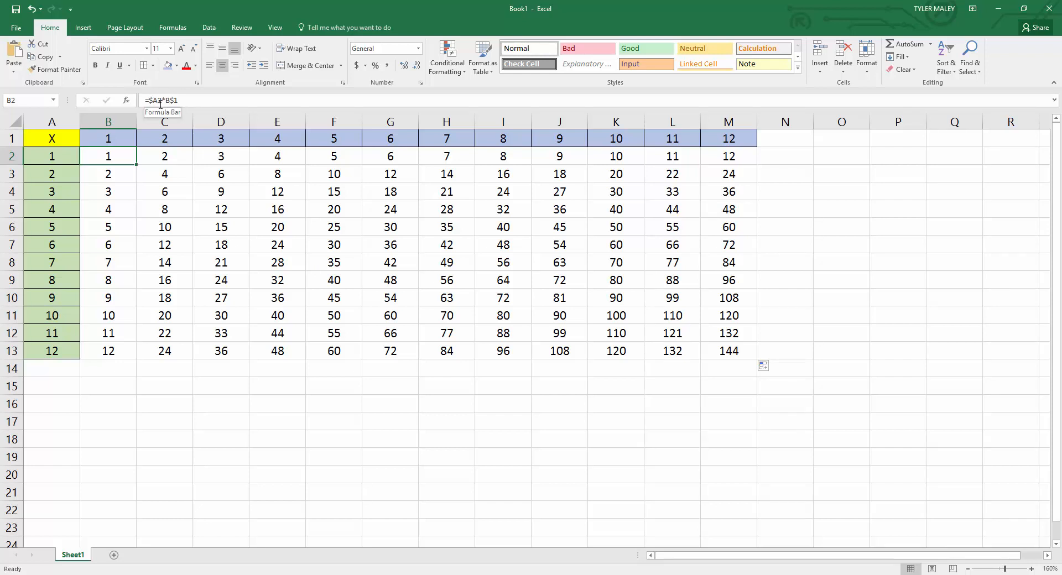
click(967, 569)
click(967, 569)
click(967, 569)
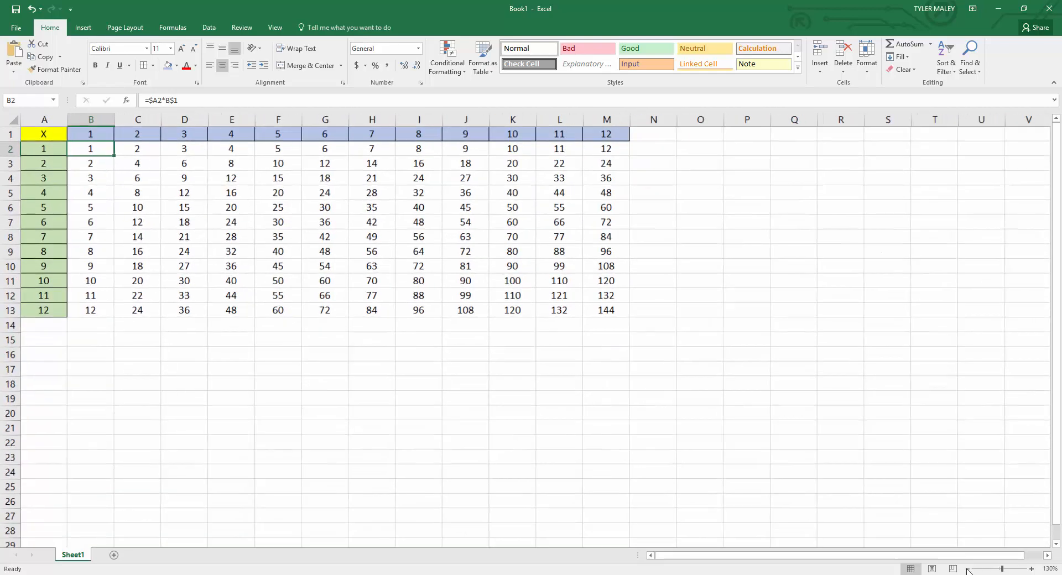
click(967, 569)
click(1030, 569)
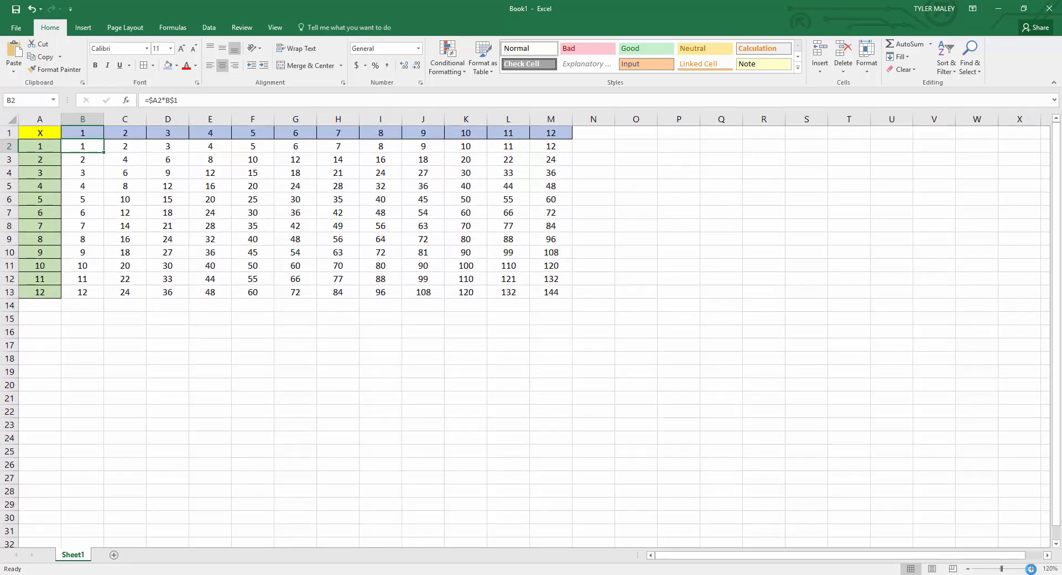
click(1029, 569)
click(1029, 569)
click(1029, 569)
click(1029, 569)
click(574, 454)
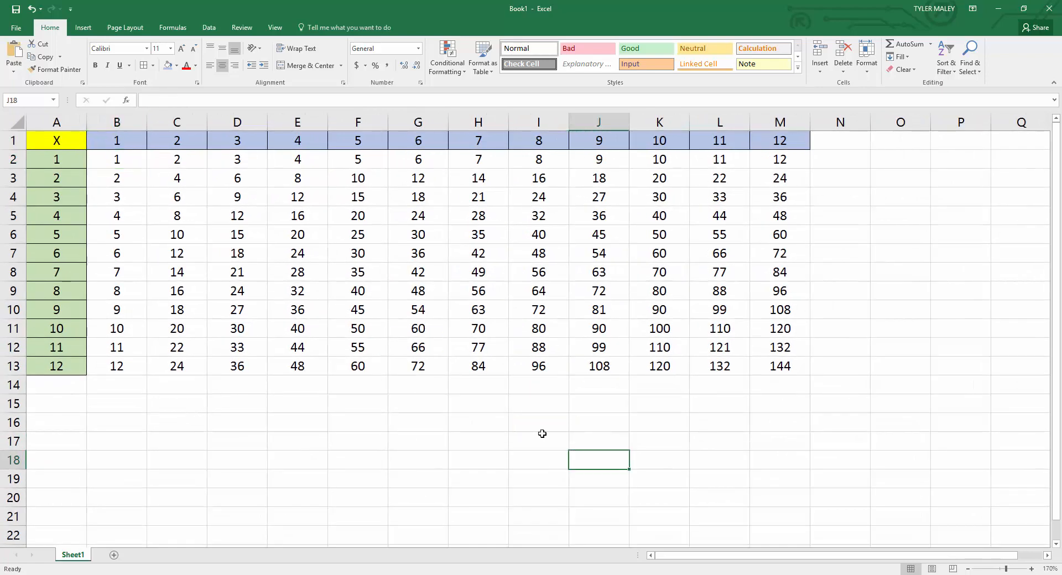
click(306, 416)
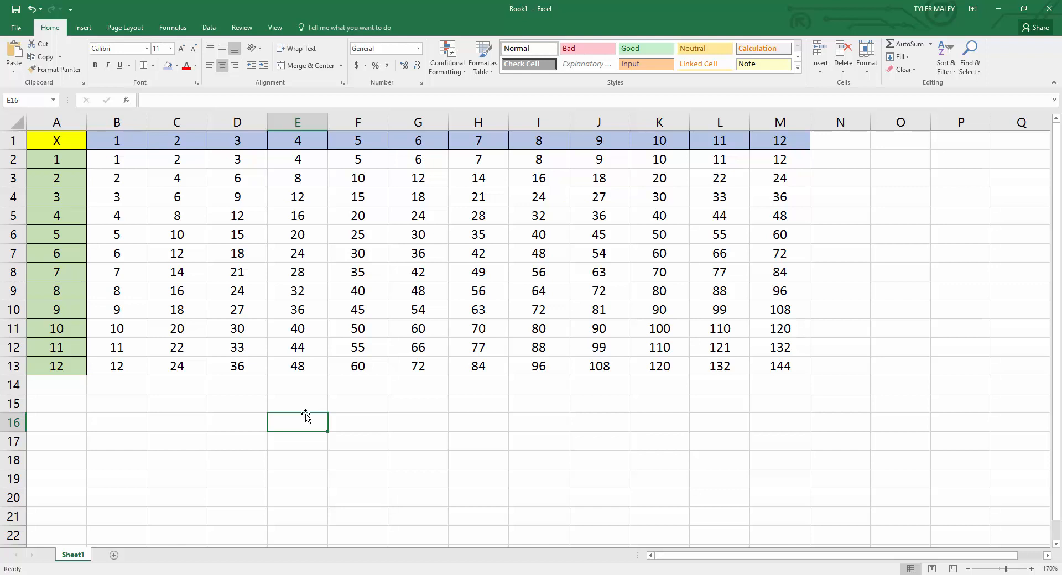
click(123, 489)
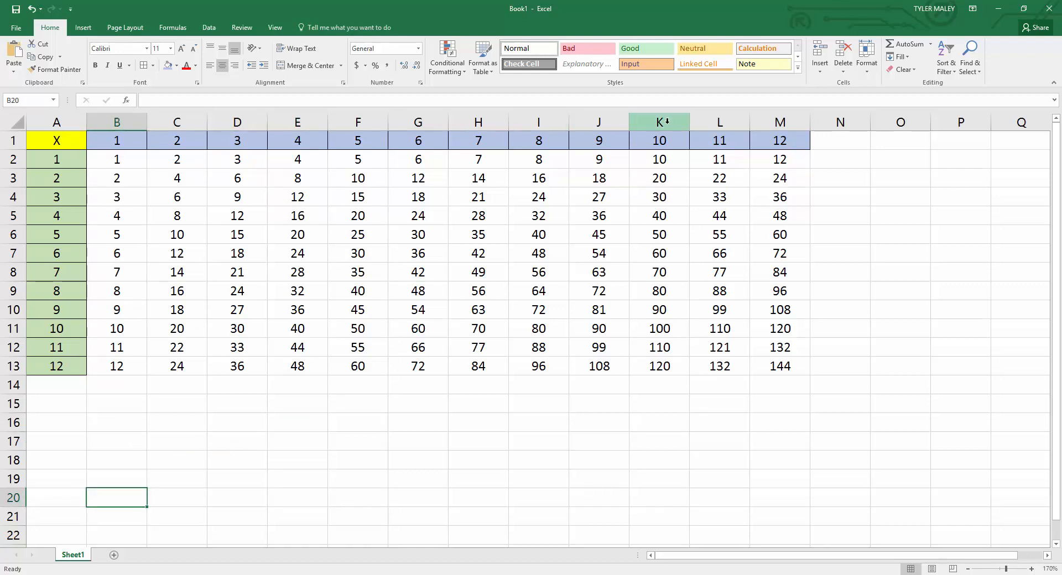
click(165, 422)
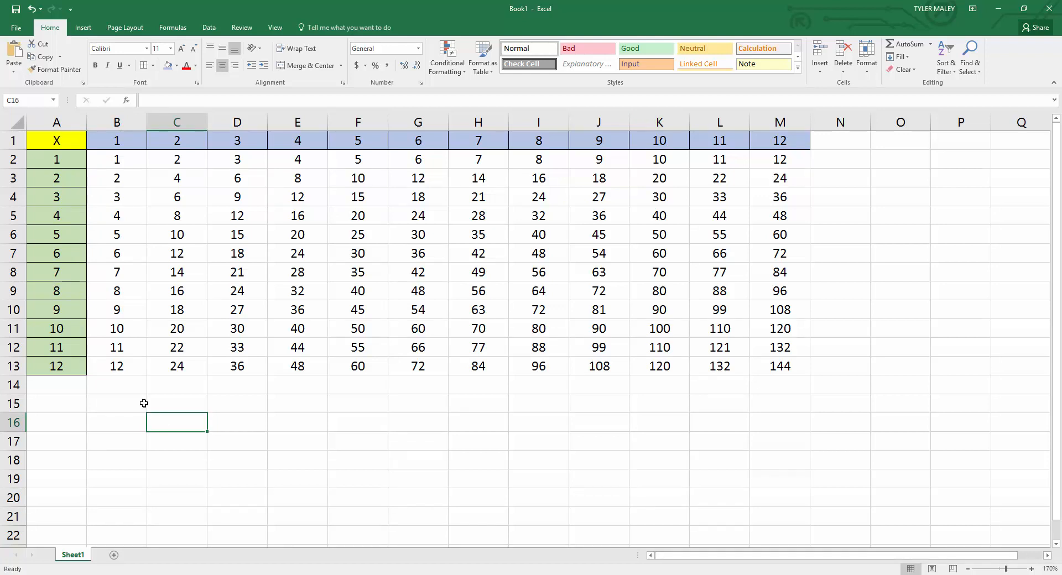
click(168, 399)
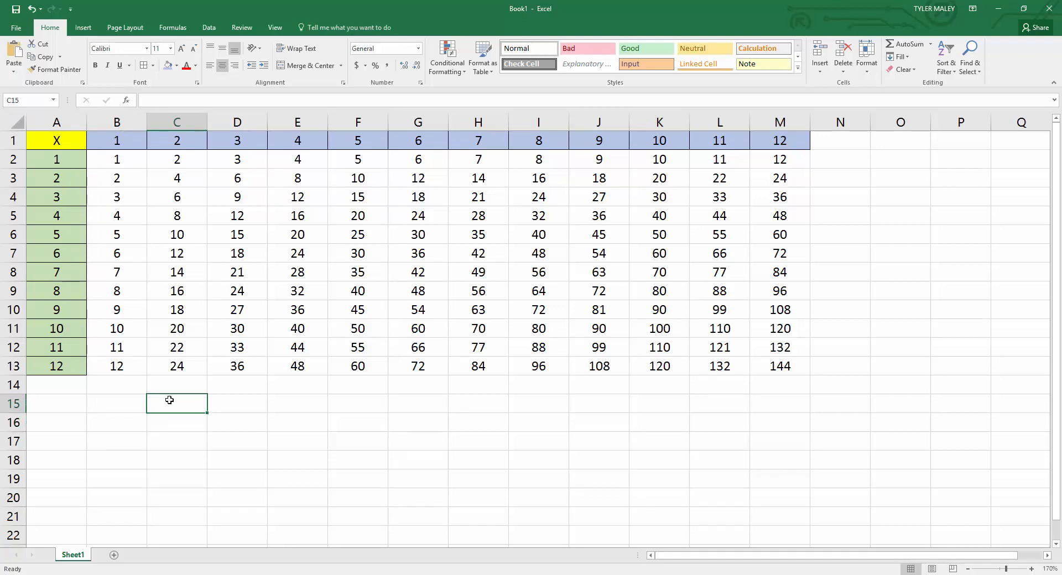
Enter the formula =11/3 in cell D15 and reselect that cell.
click(239, 408)
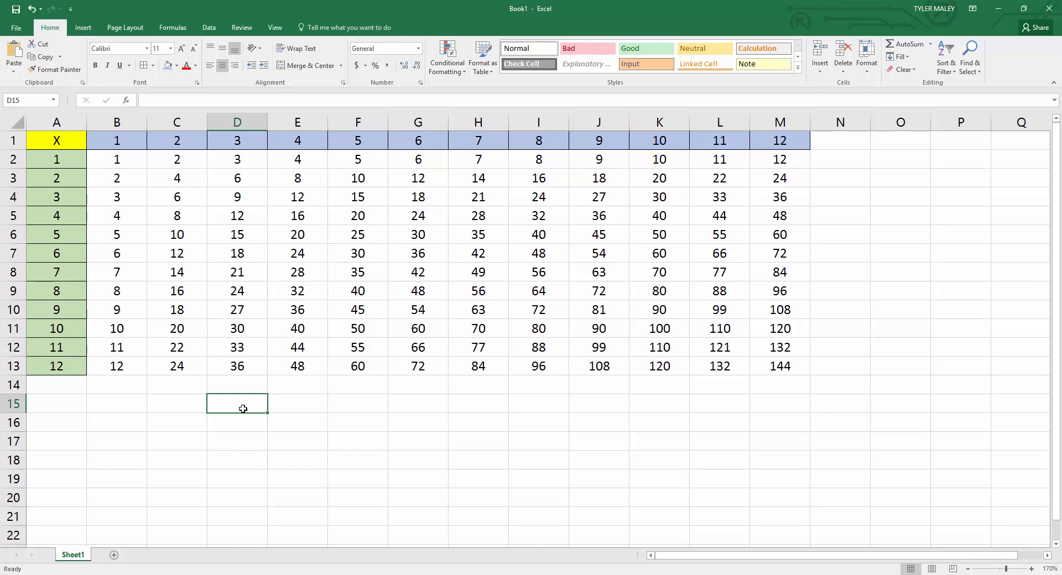
text(=)
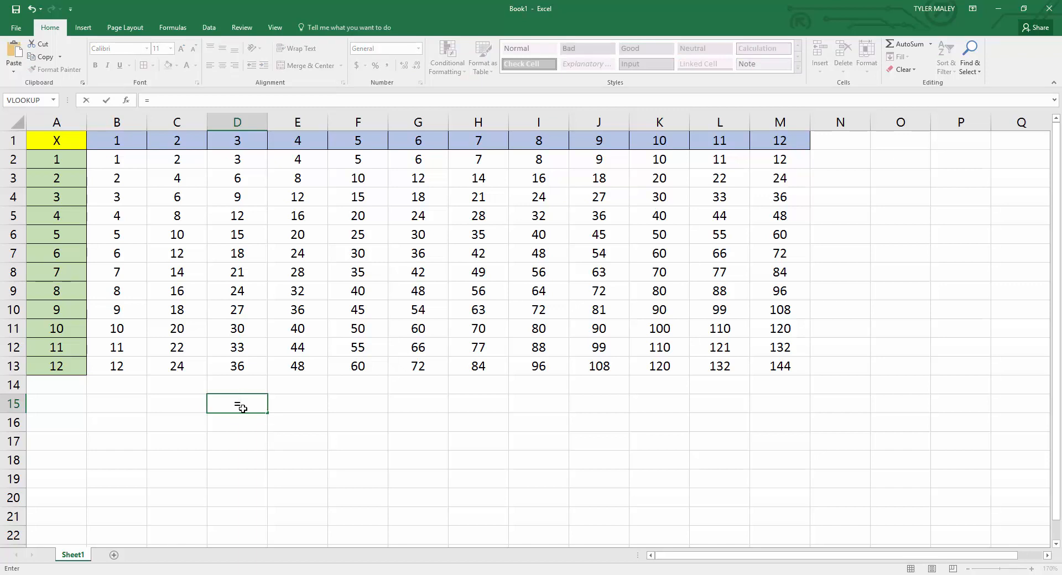
text(11/3)
key(Return)
click(242, 408)
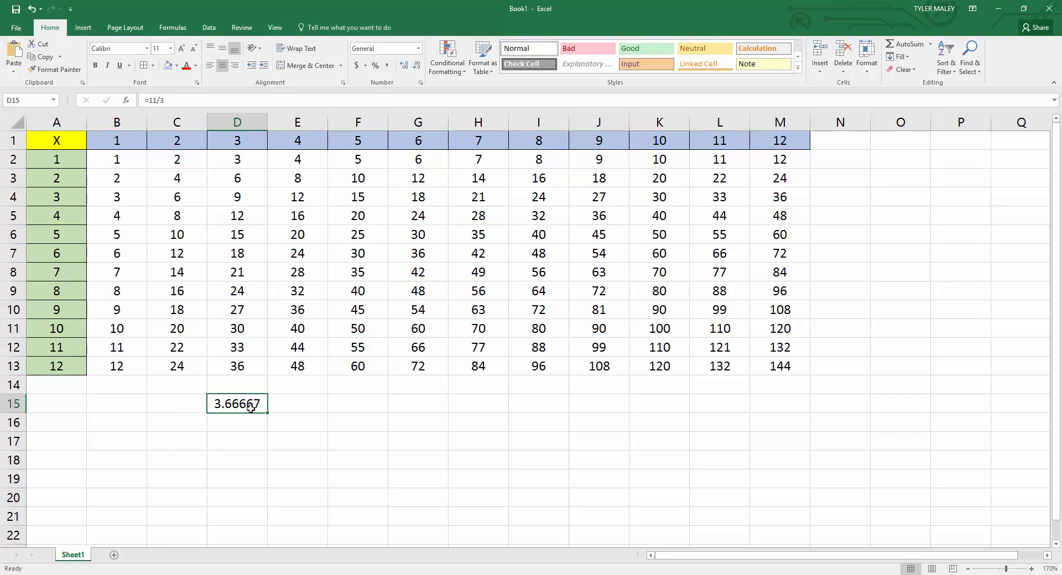
Enter the rounded decimal 3.66667 as a plain value in cell H15.
click(470, 405)
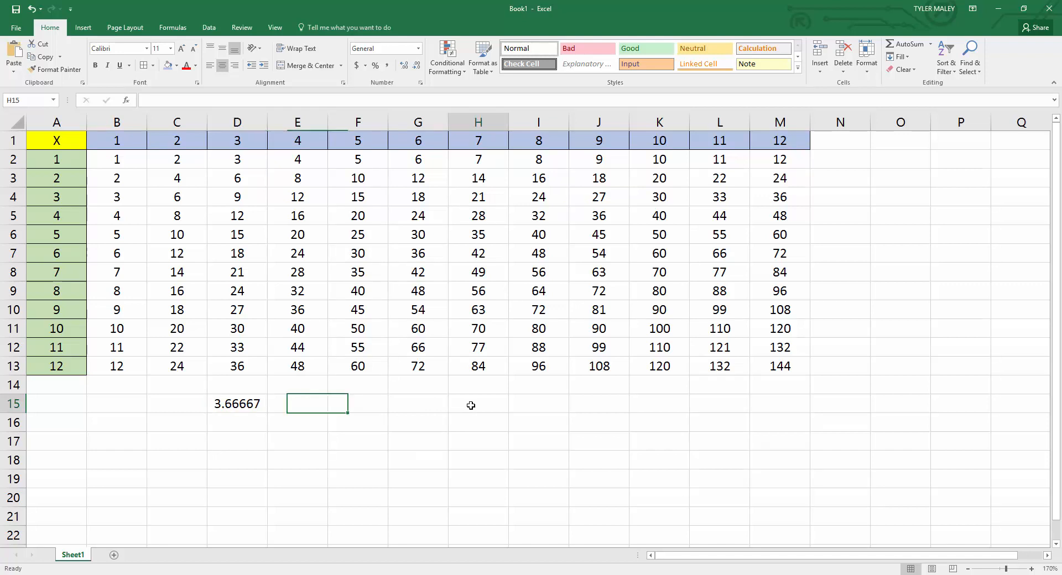
text(3.)
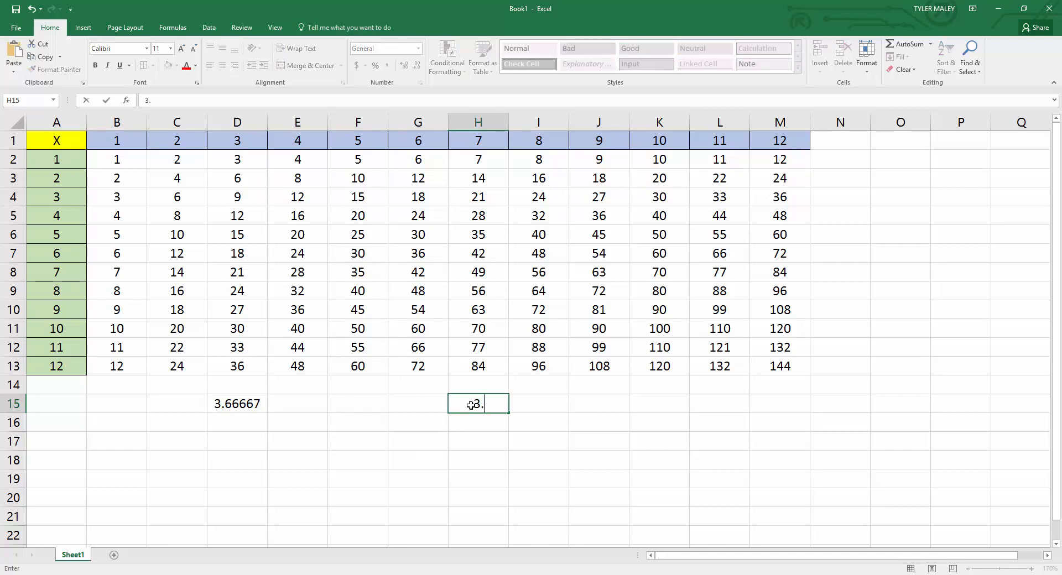
text(66667)
key(Return)
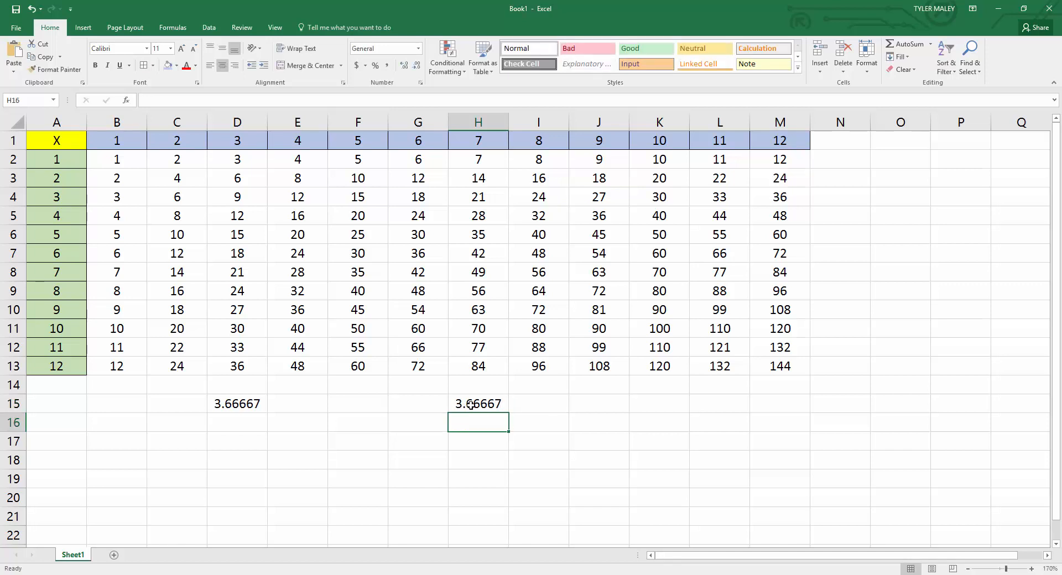
Enter an x in C16 and G16 and the multiplier 3 in D16 and H16, beneath the two decimals.
click(200, 423)
text(x)
click(235, 423)
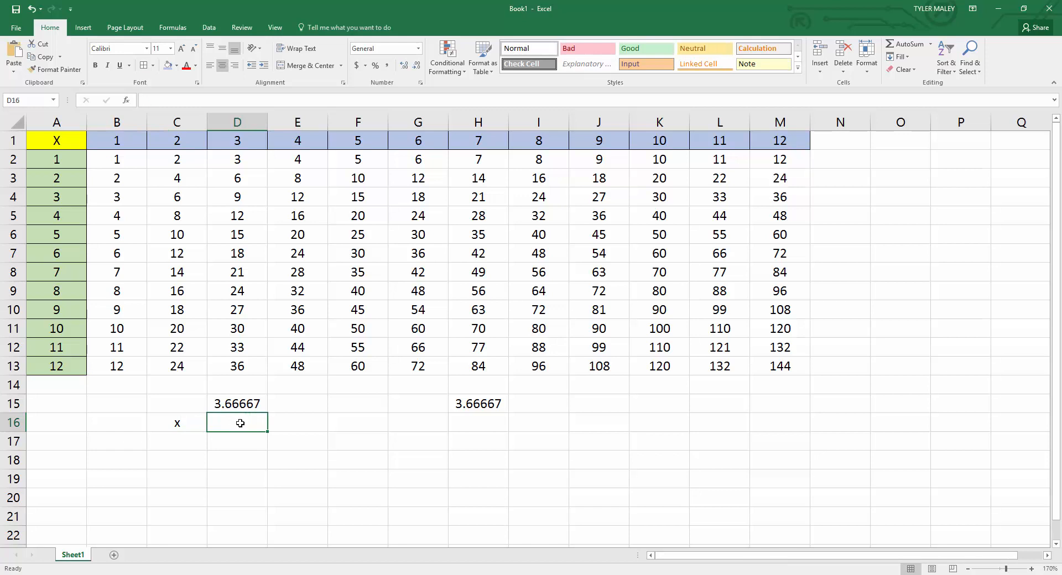
text(3)
key(Return)
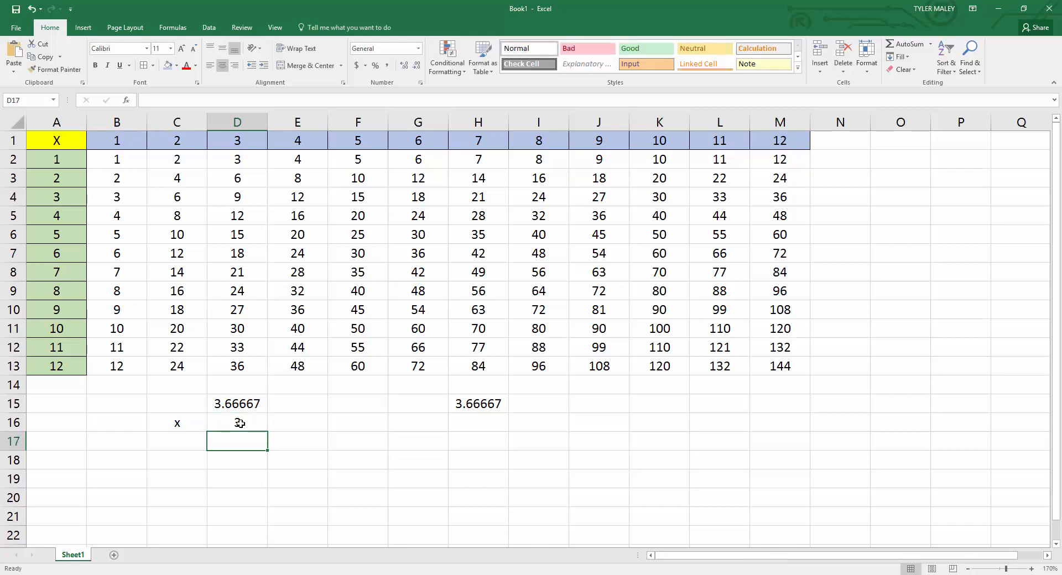
click(410, 424)
text(x)
click(477, 422)
text(3)
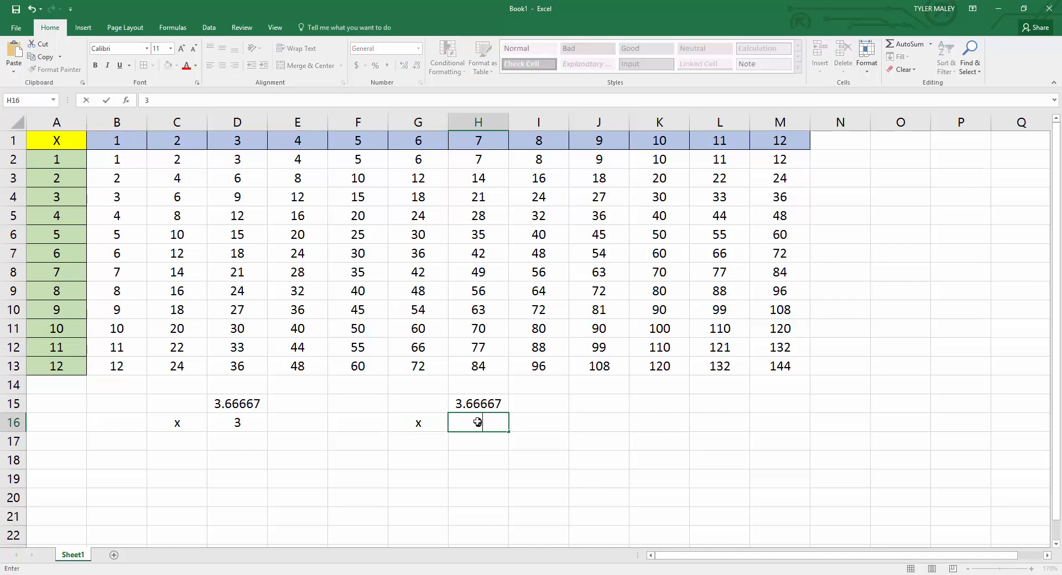
click(243, 436)
Apply a bottom border to the multiplier cells D16 and H16.
click(245, 417)
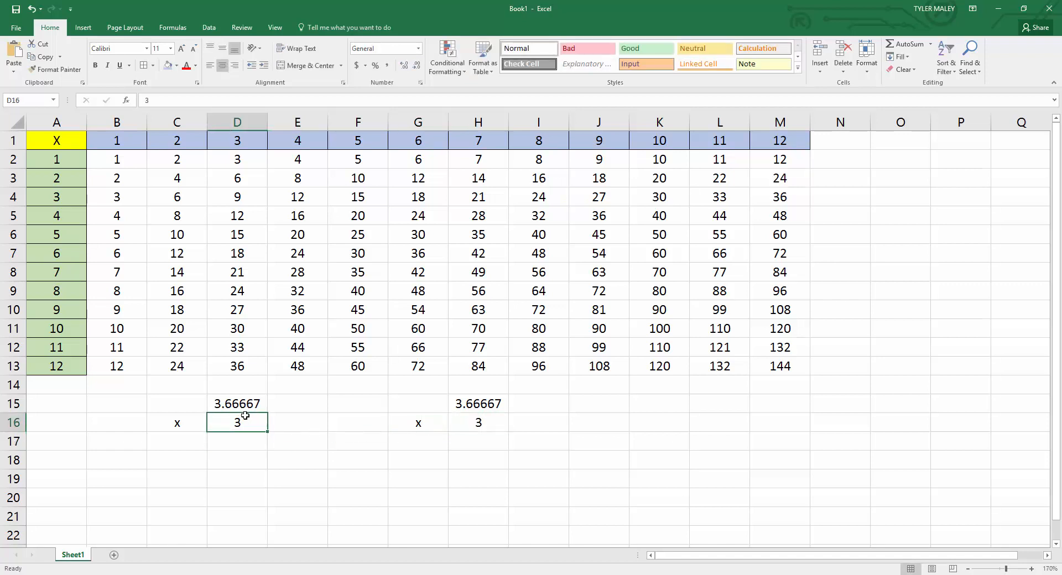
click(153, 65)
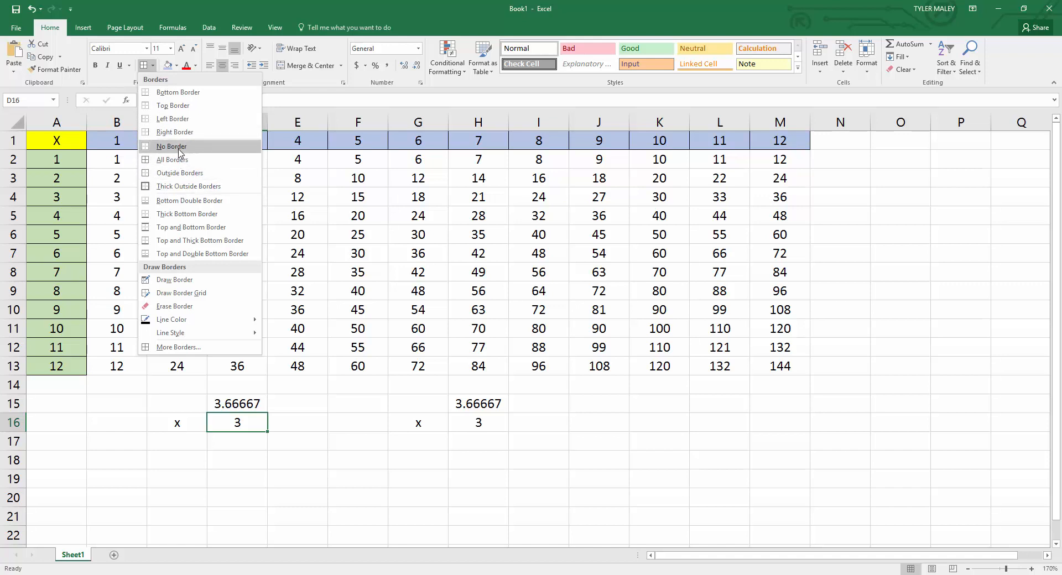
click(182, 94)
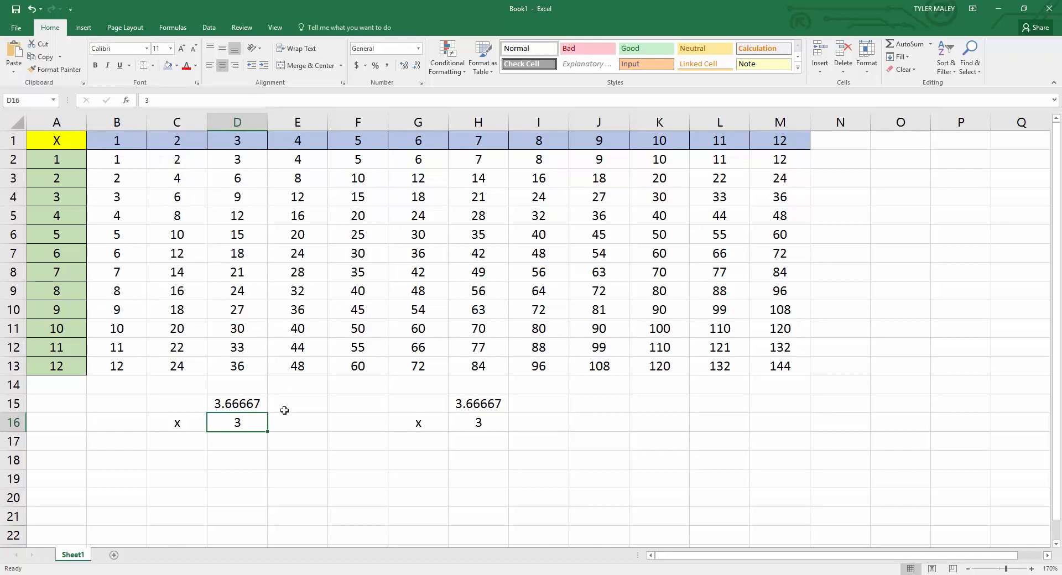
click(260, 440)
click(384, 443)
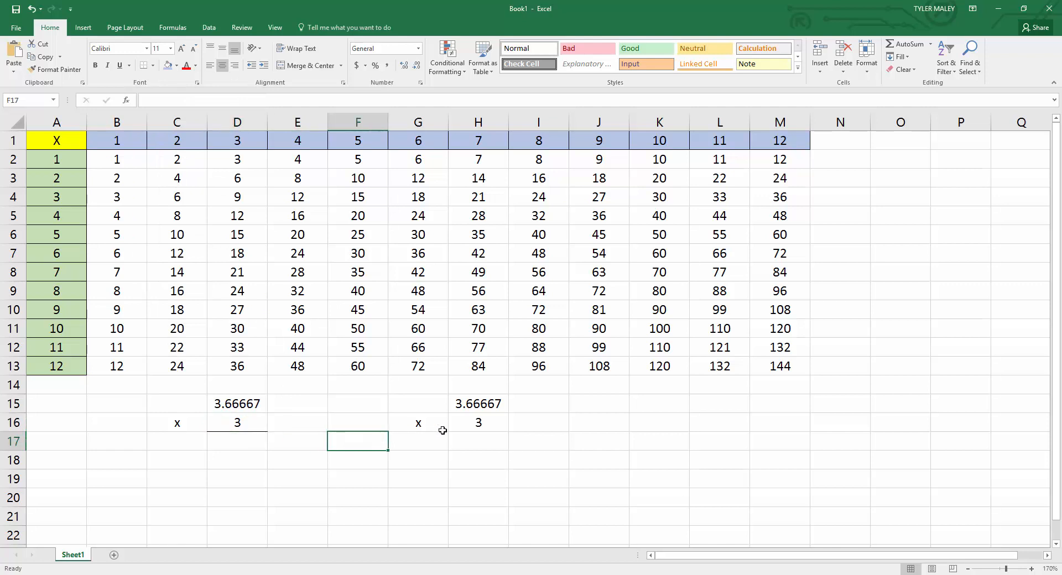
click(459, 424)
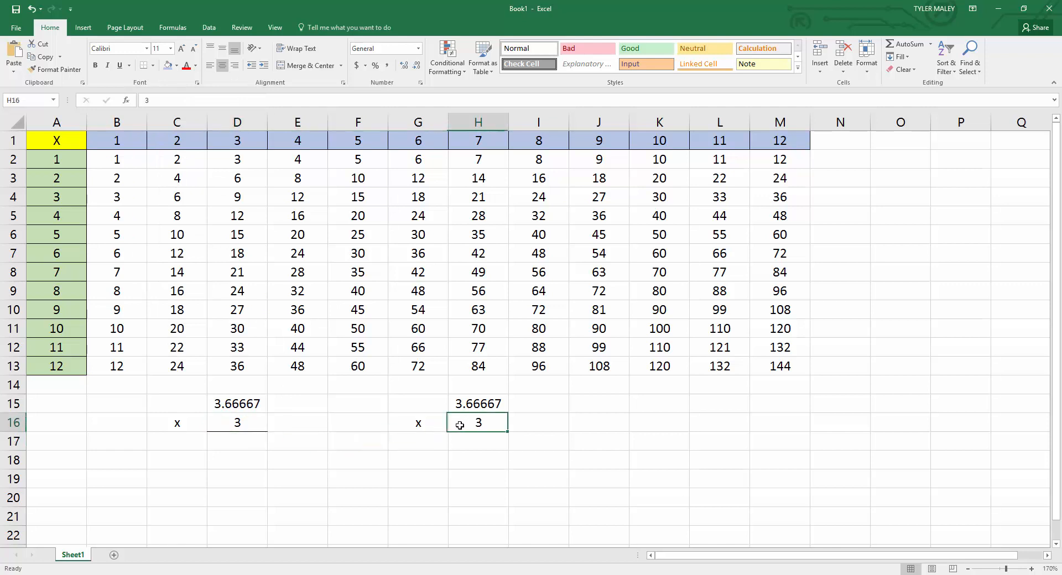
click(153, 65)
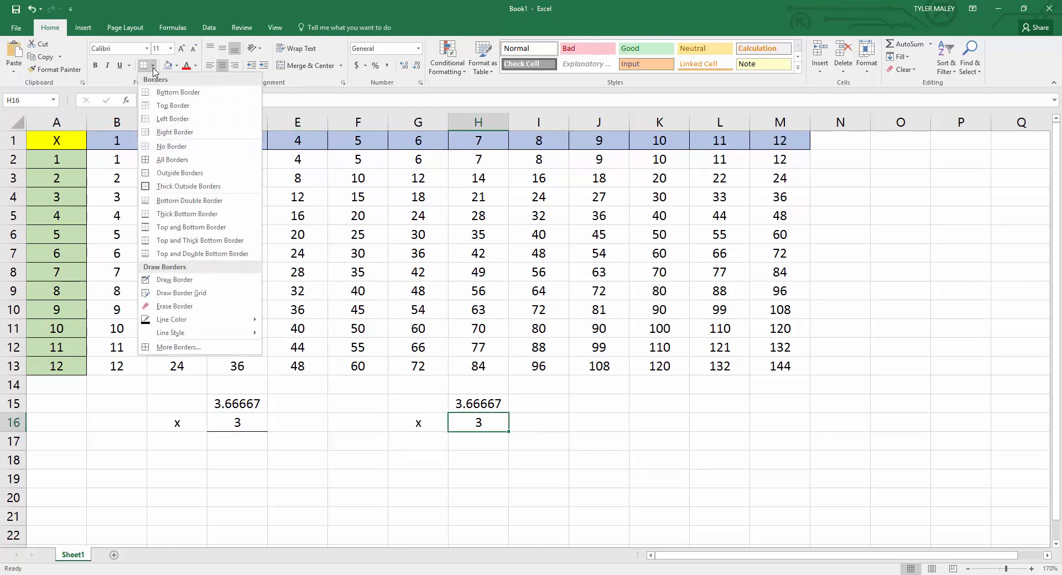
click(178, 93)
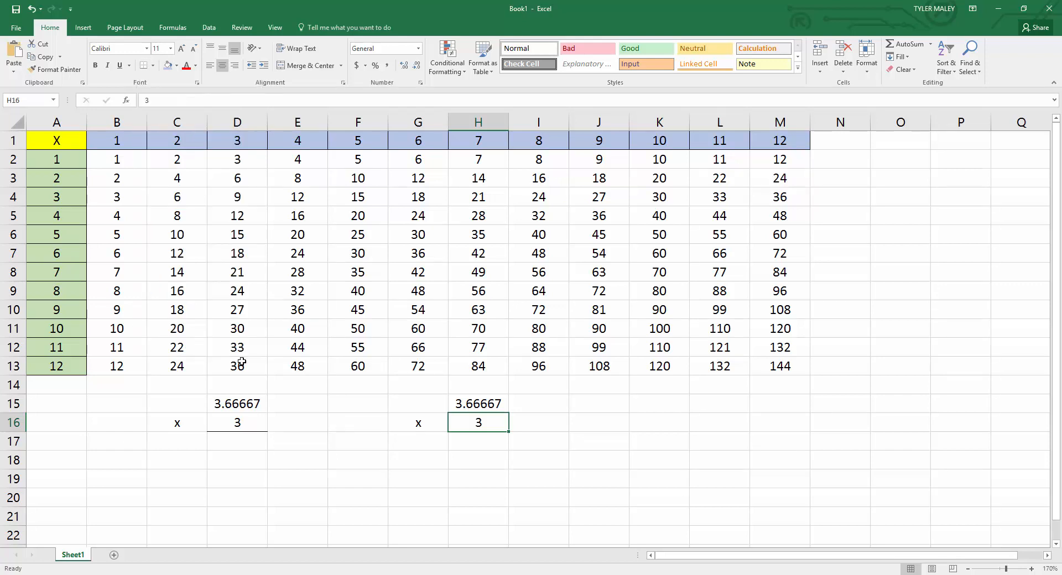
Enter the formula =D15*D16 in cell D17 and reselect that cell.
click(238, 422)
click(243, 443)
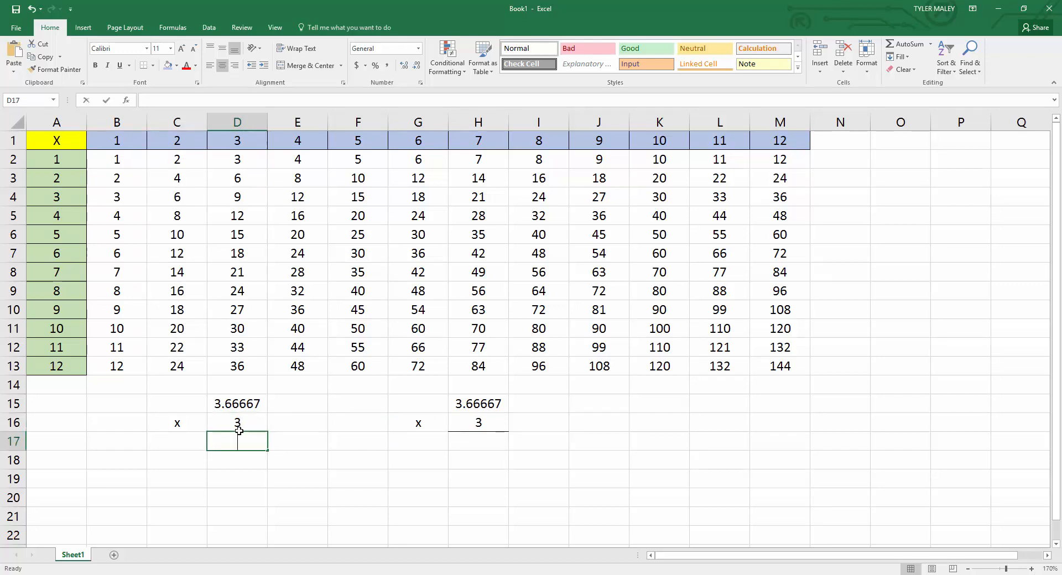
text(=)
click(234, 404)
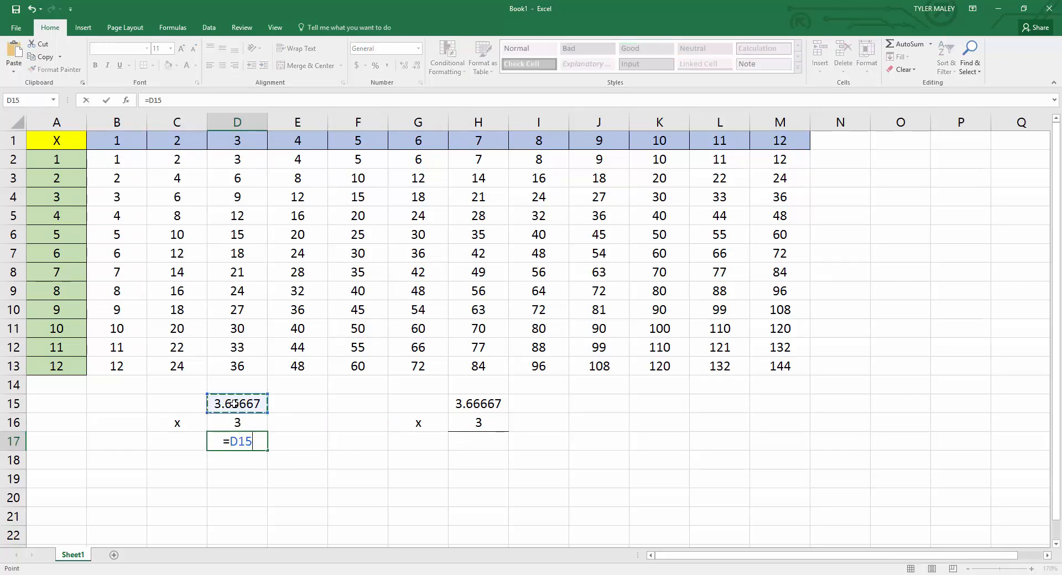
text(*)
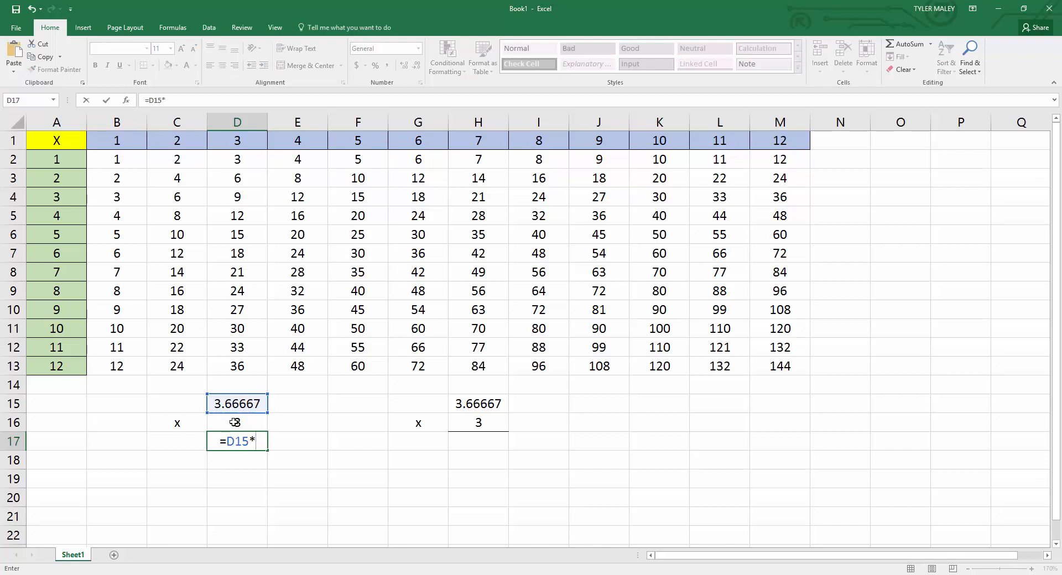
click(235, 428)
key(Return)
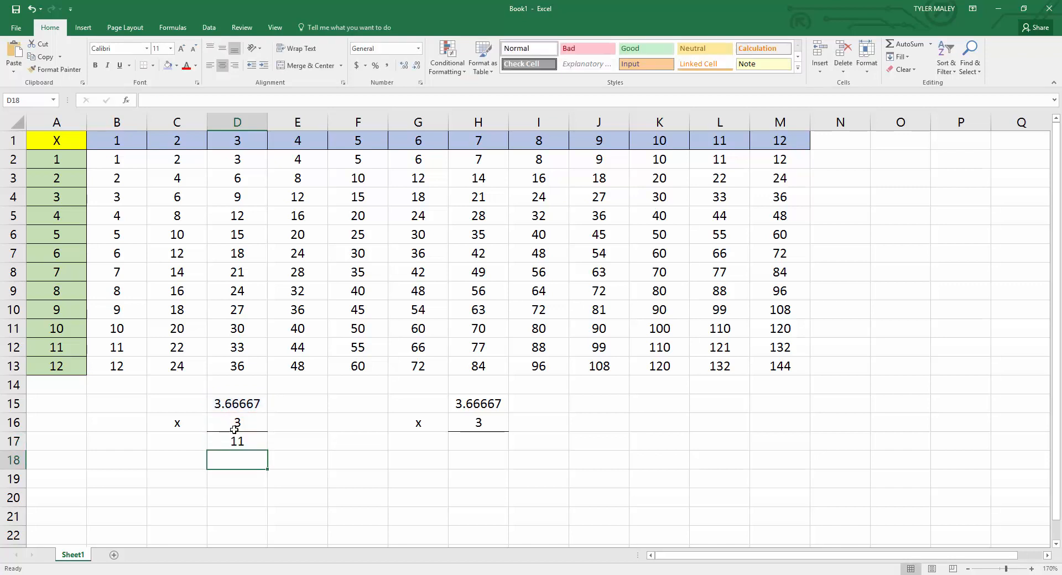
click(237, 443)
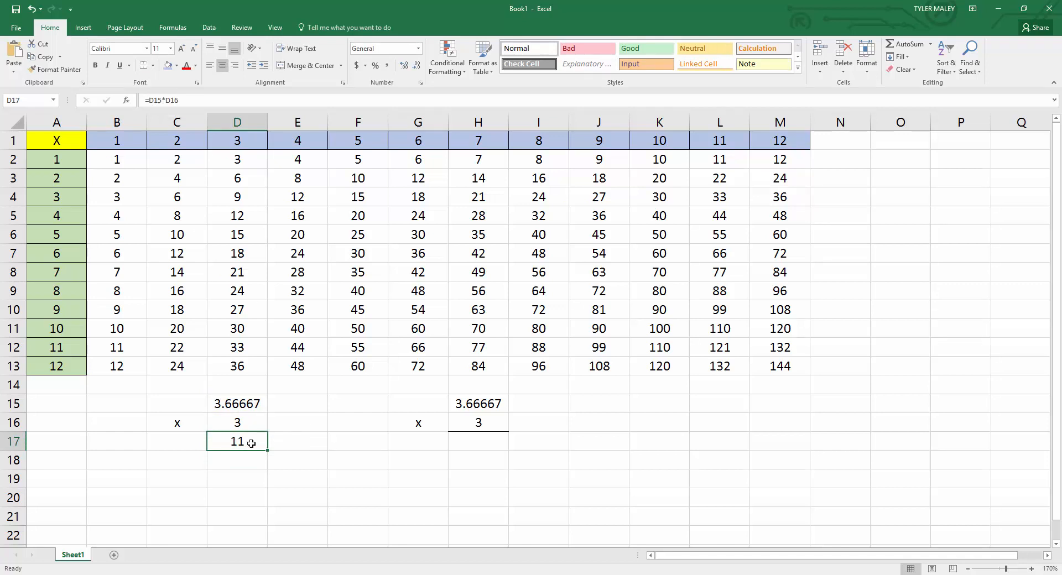
Enter the formula =H15*H16 in cell H17 to multiply the typed decimal by 3.
click(488, 446)
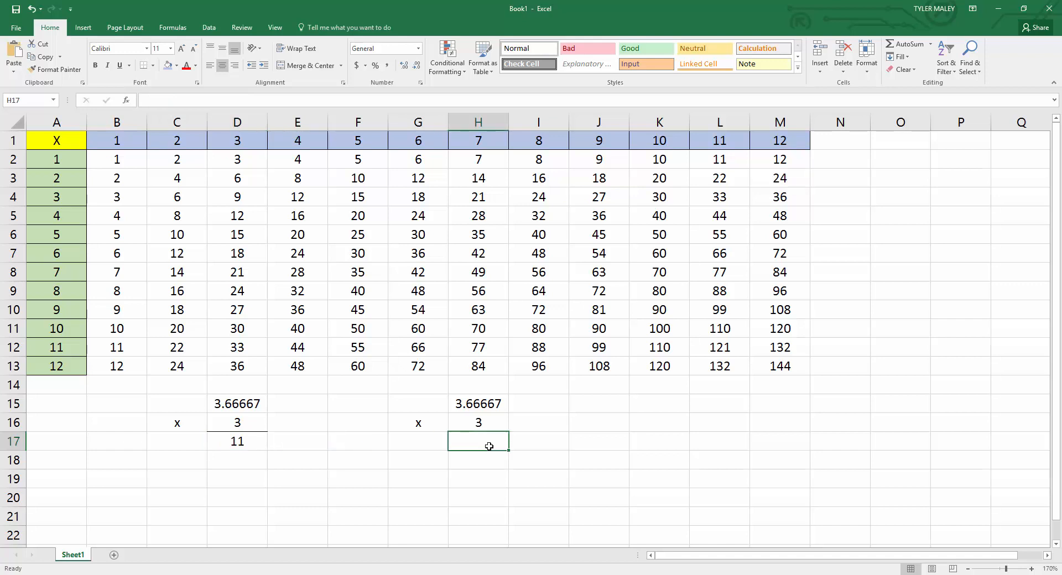
text(=)
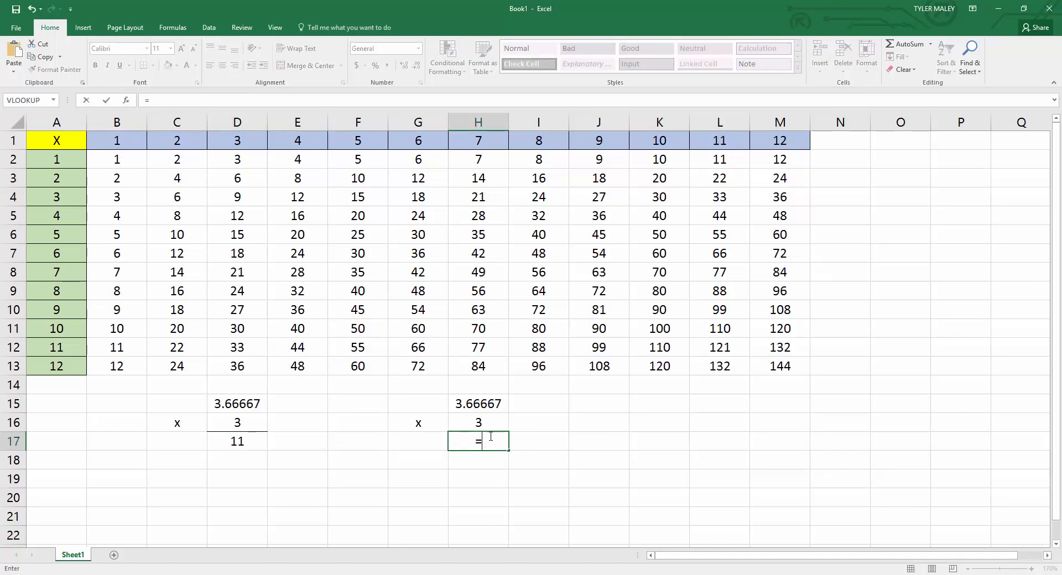
click(490, 404)
text(*)
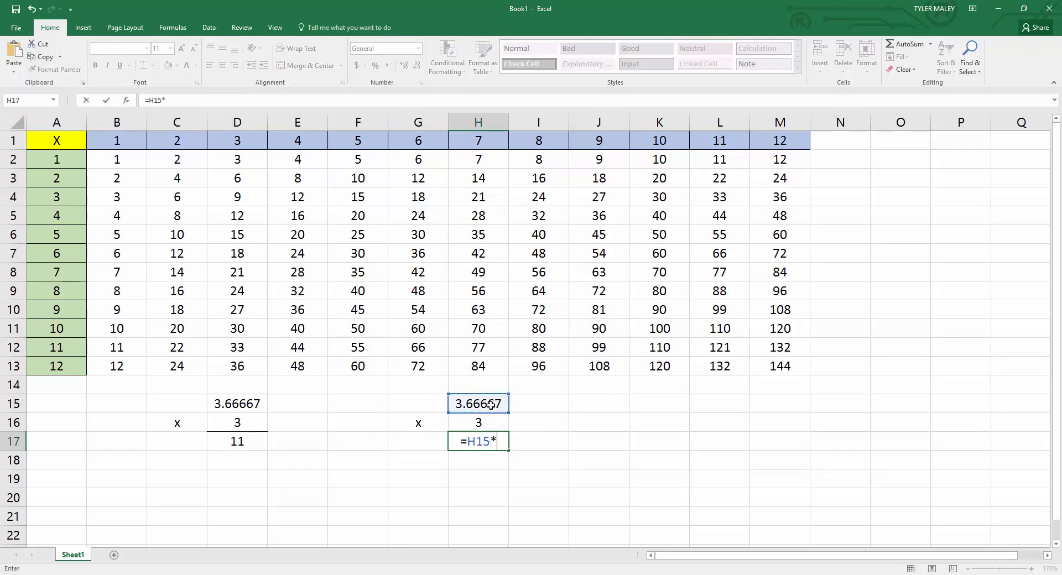
click(480, 436)
key(Return)
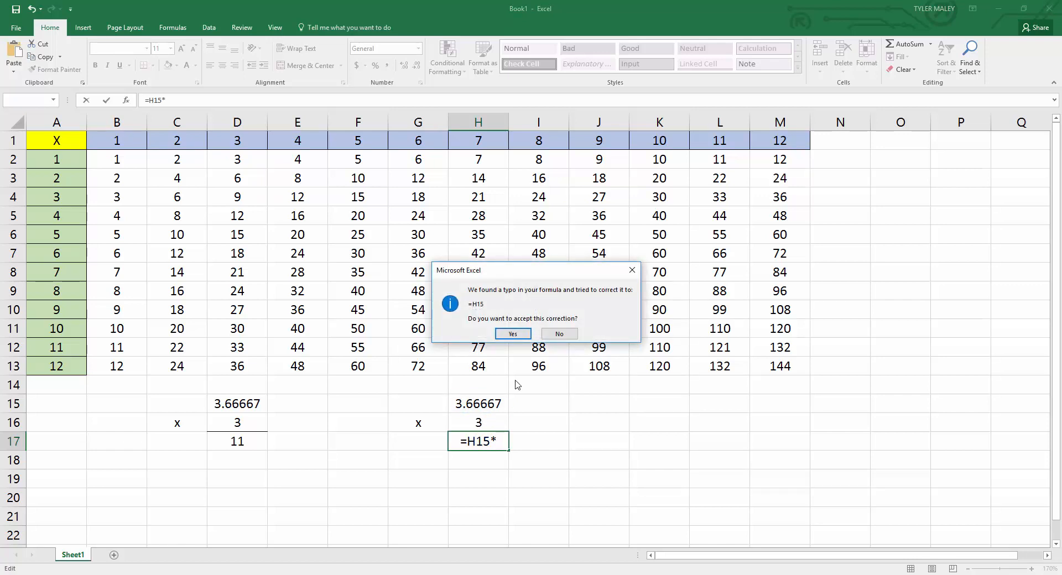
click(517, 331)
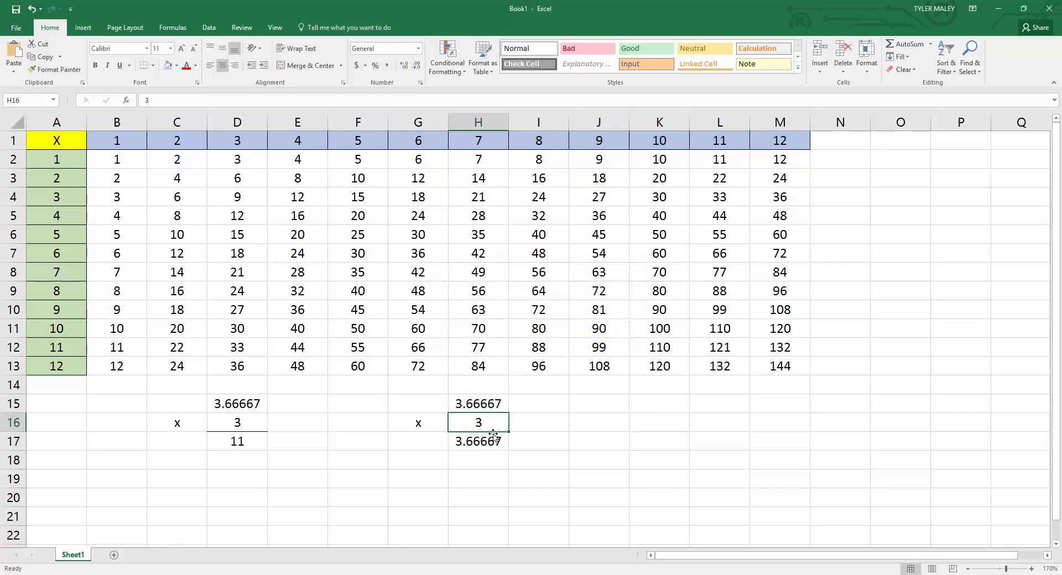
click(182, 102)
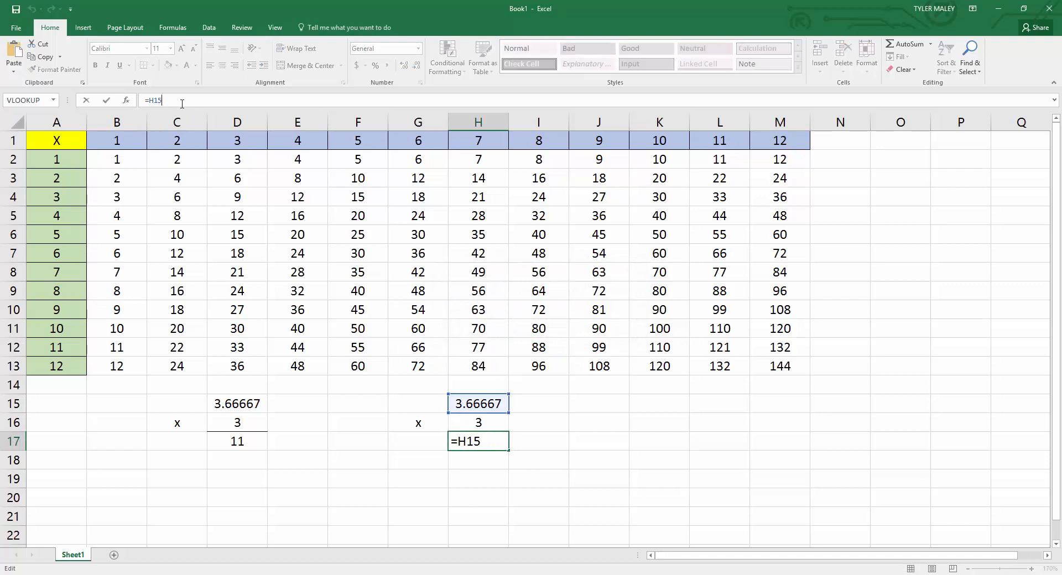
text(*)
click(475, 416)
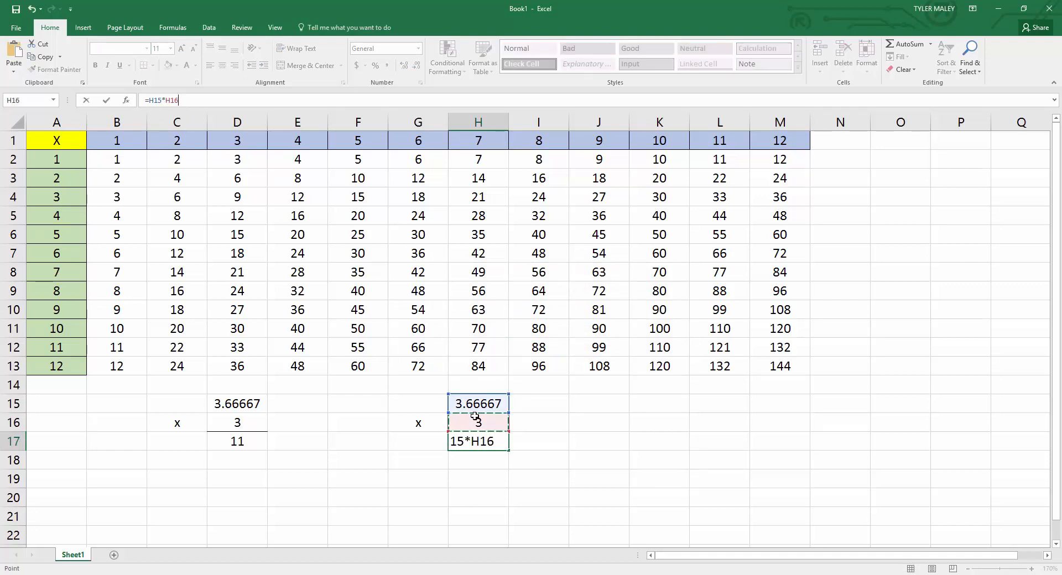
key(Return)
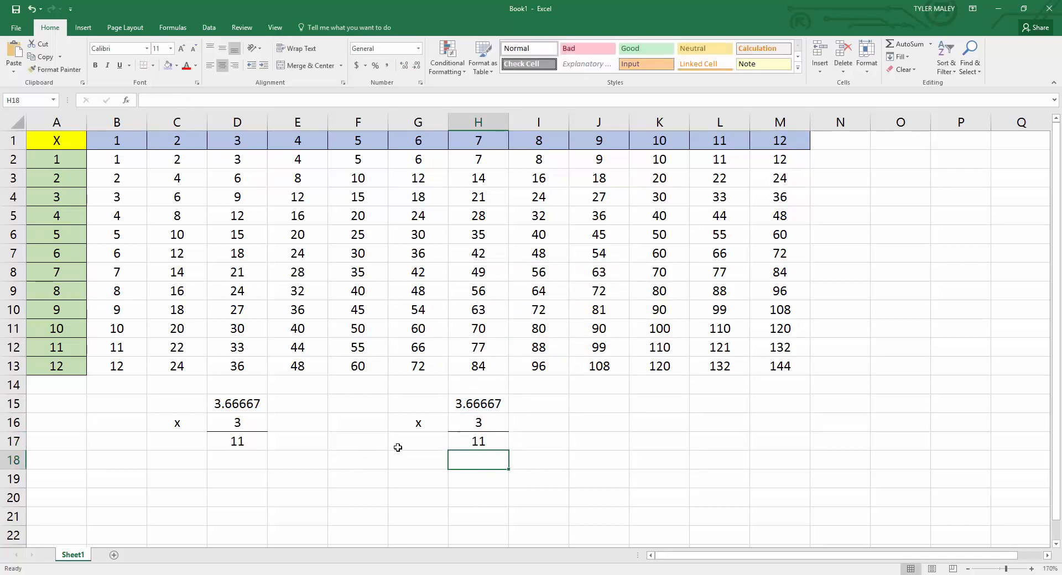
Increase the displayed precision of the product in H17 to 16 decimal places.
click(490, 407)
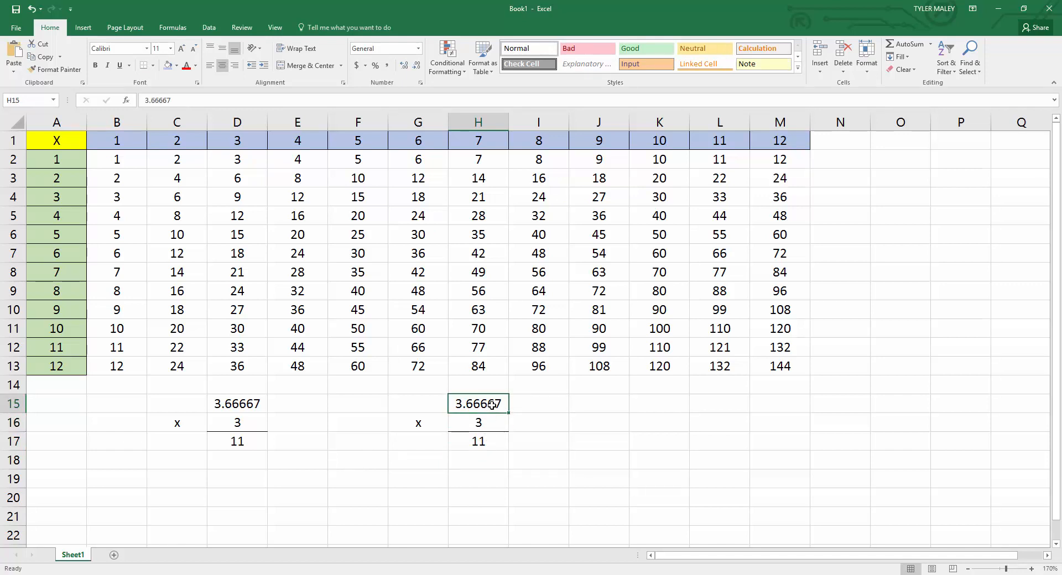
click(493, 444)
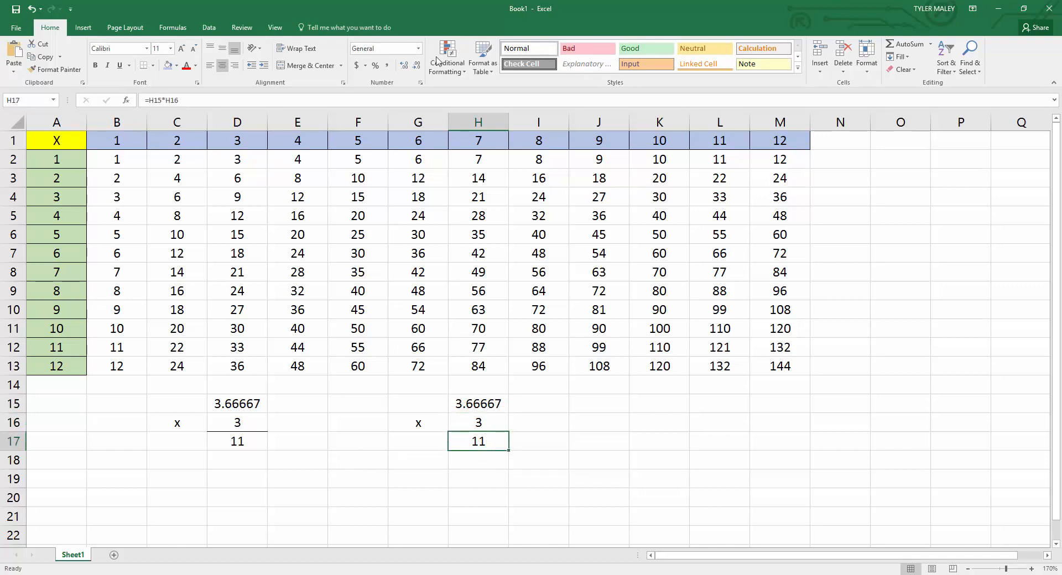
click(403, 68)
click(404, 67)
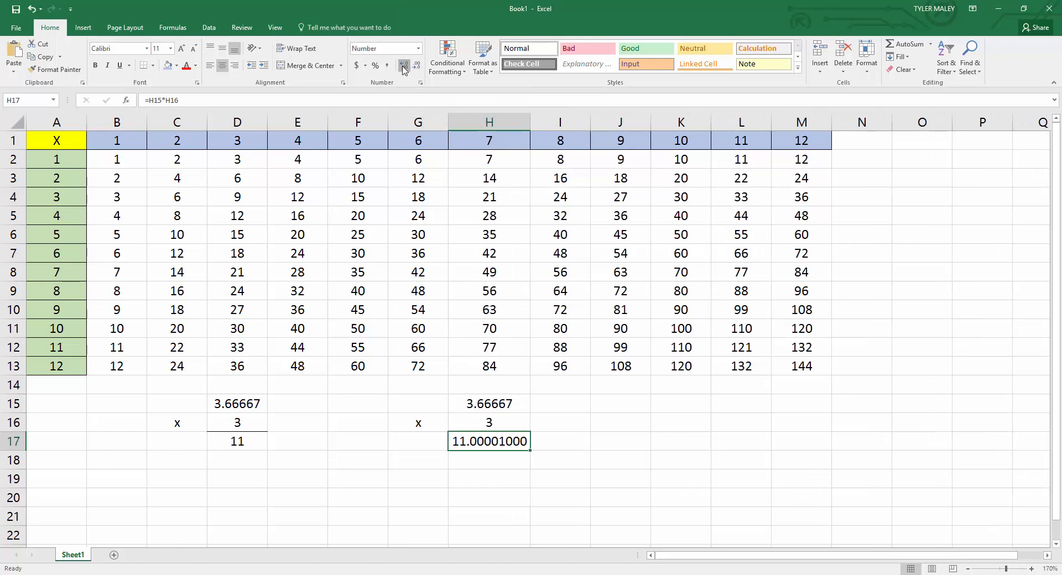
click(404, 67)
click(404, 67)
click(403, 67)
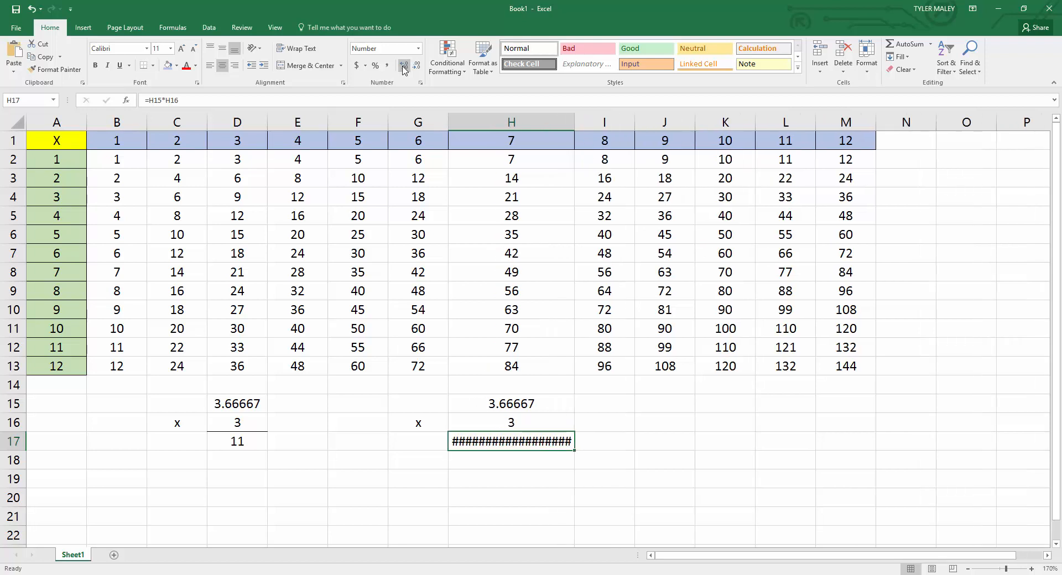
click(408, 471)
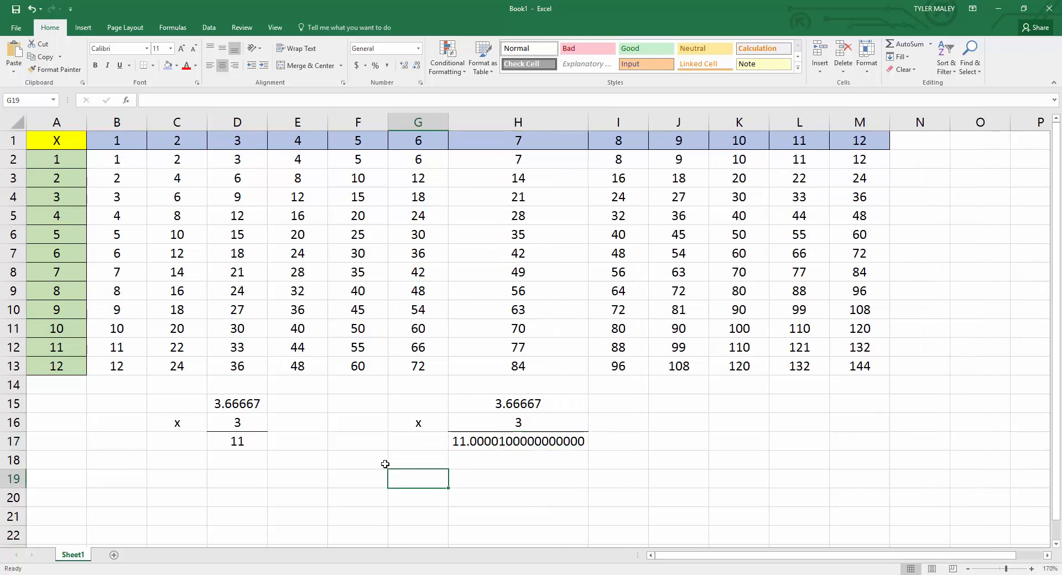
Increase the displayed precision of the product in D17 to 21 decimal places.
click(236, 441)
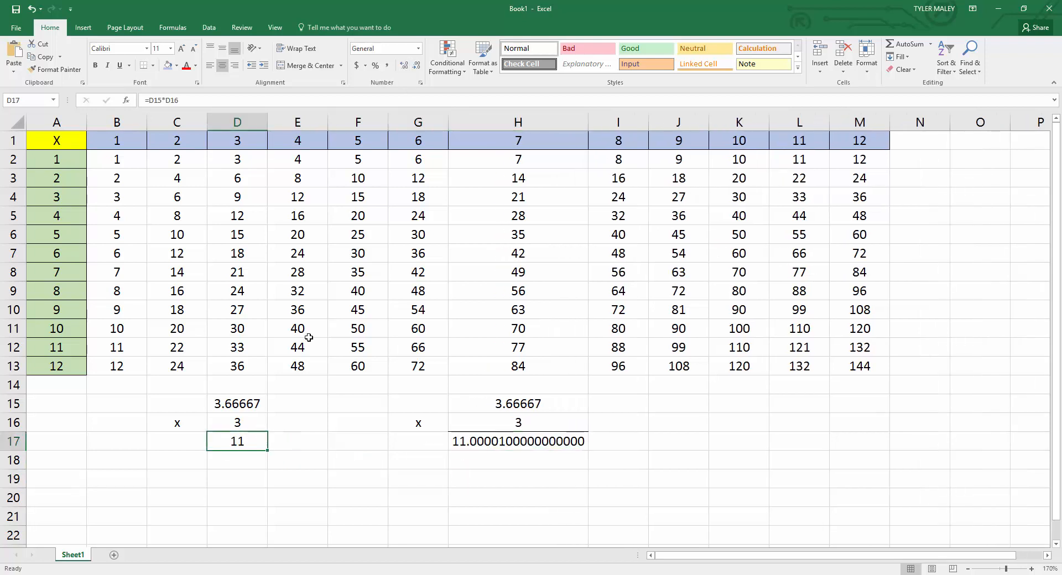
click(403, 67)
click(404, 67)
click(404, 68)
click(404, 68)
click(404, 68)
click(403, 67)
click(403, 68)
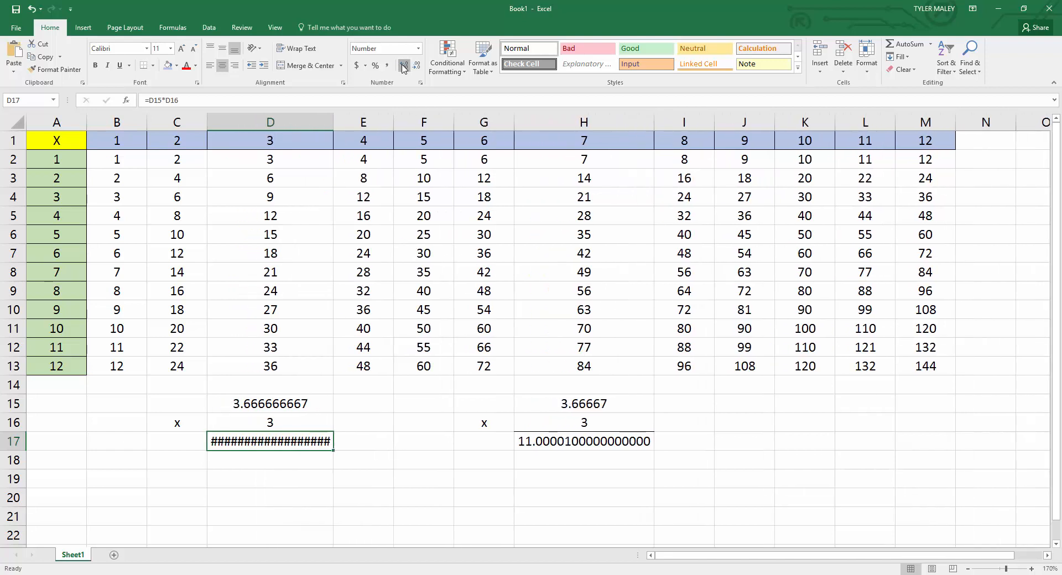
click(404, 67)
click(404, 67)
click(404, 67)
click(296, 477)
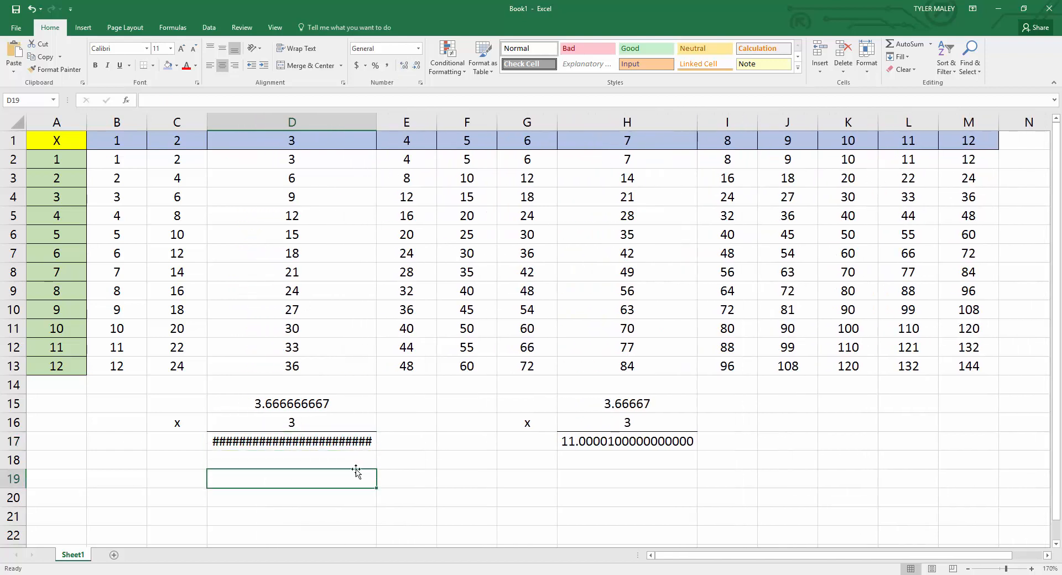
Widen column D so the full product in D17 fits.
click(285, 441)
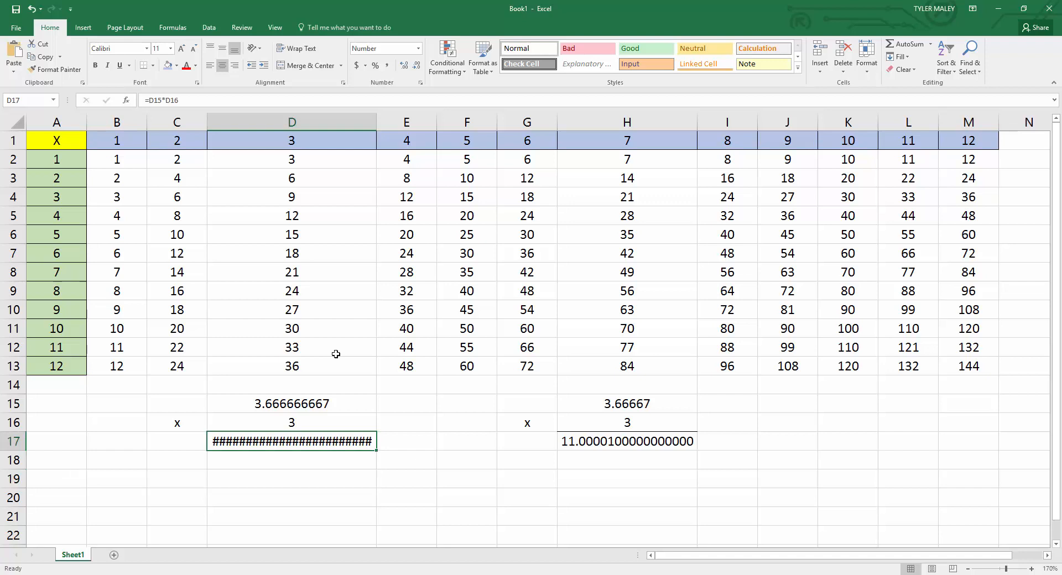
click(381, 119)
double_click(376, 122)
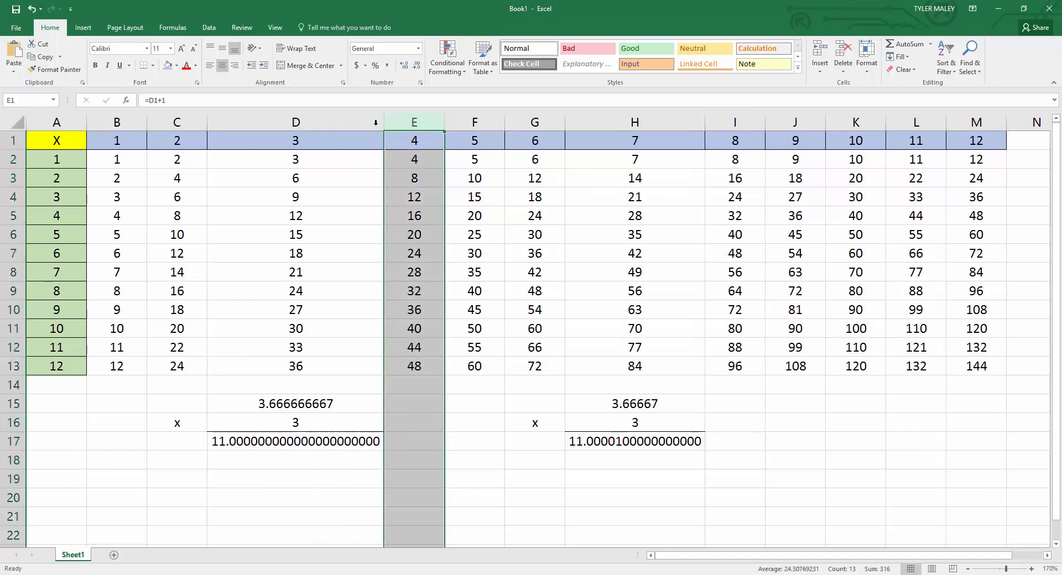
click(336, 495)
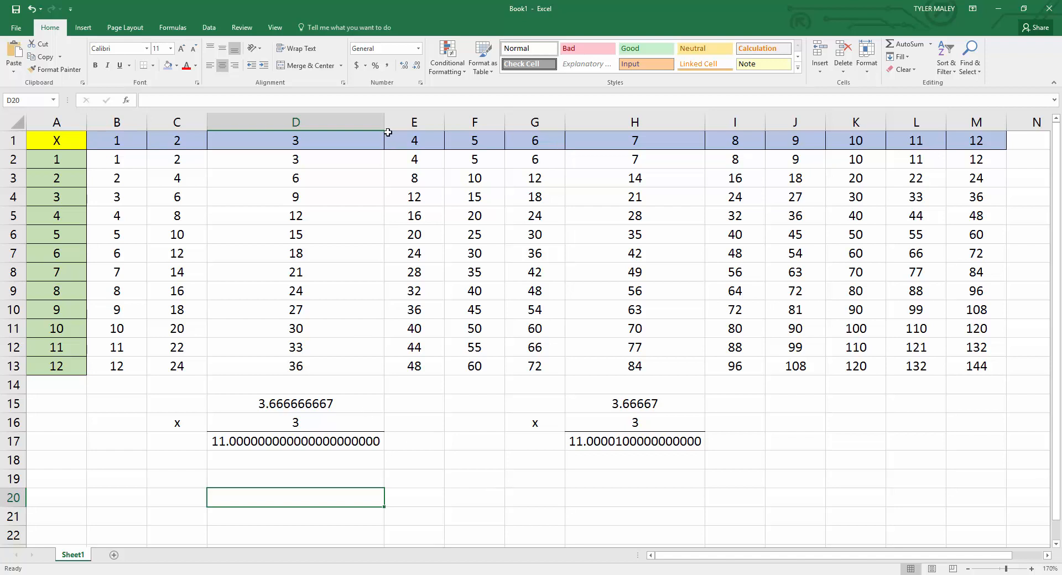
Narrow column D until D17 no longer fits, then AutoFit it and widen it slightly.
drag(385, 127, 351, 127)
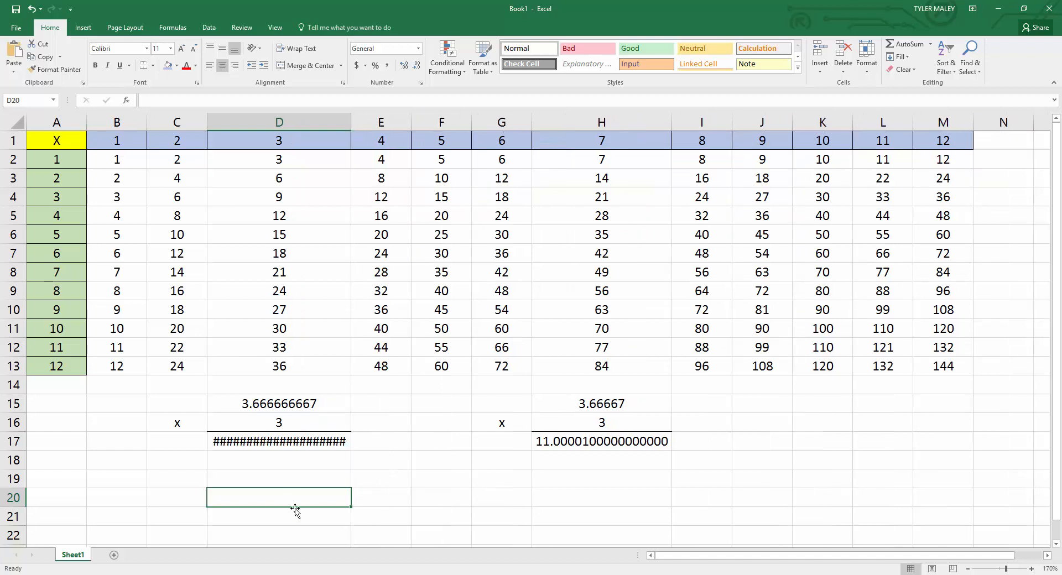
click(287, 442)
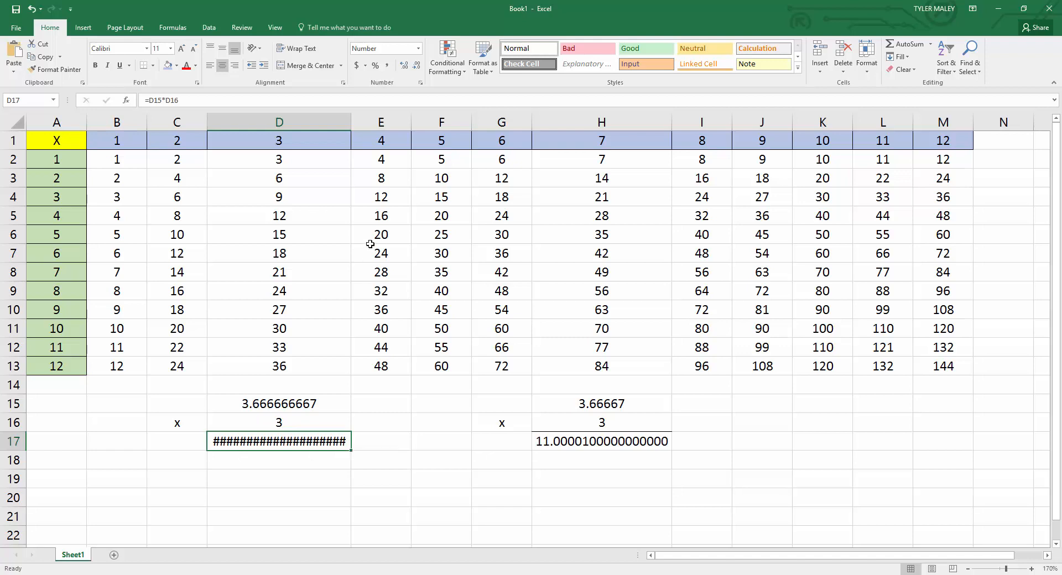
double_click(352, 120)
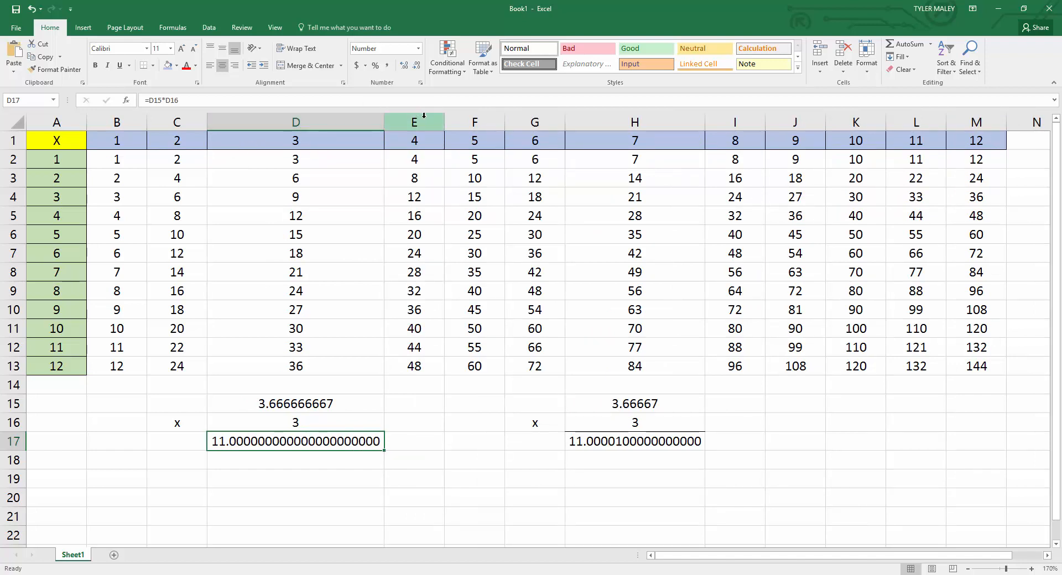
mouse_move(385, 125)
mouse_down()
mouse_move(349, 122)
mouse_move(387, 126)
mouse_up()
click(394, 463)
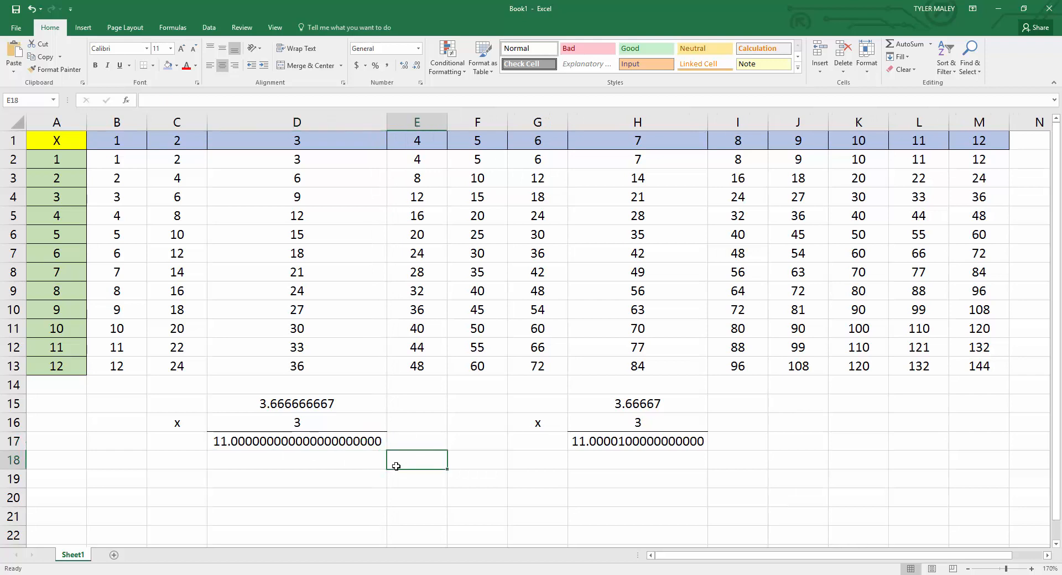
Compare the products in D17 and H17 at their extended decimal places.
click(346, 442)
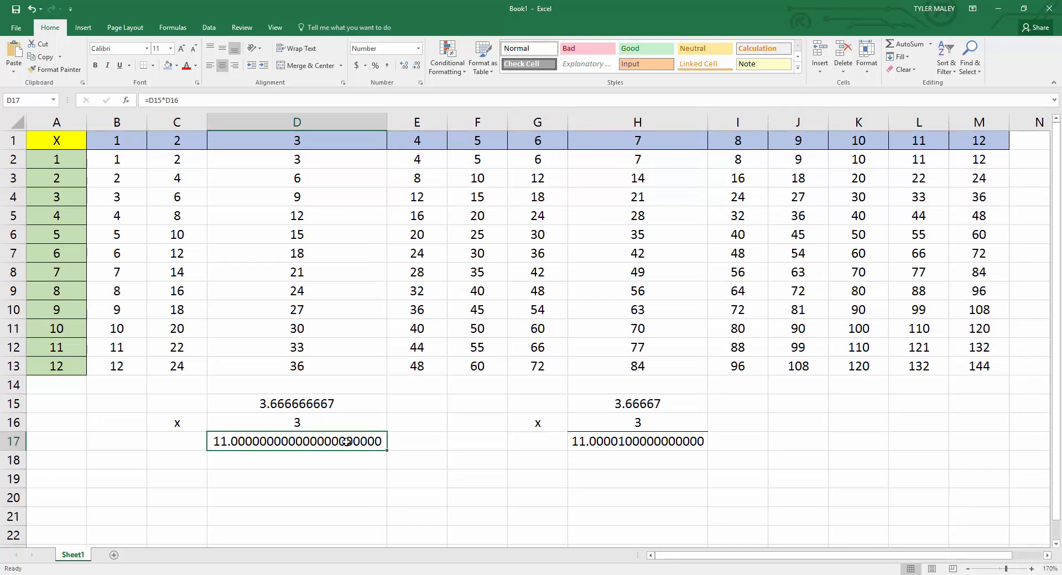
click(604, 442)
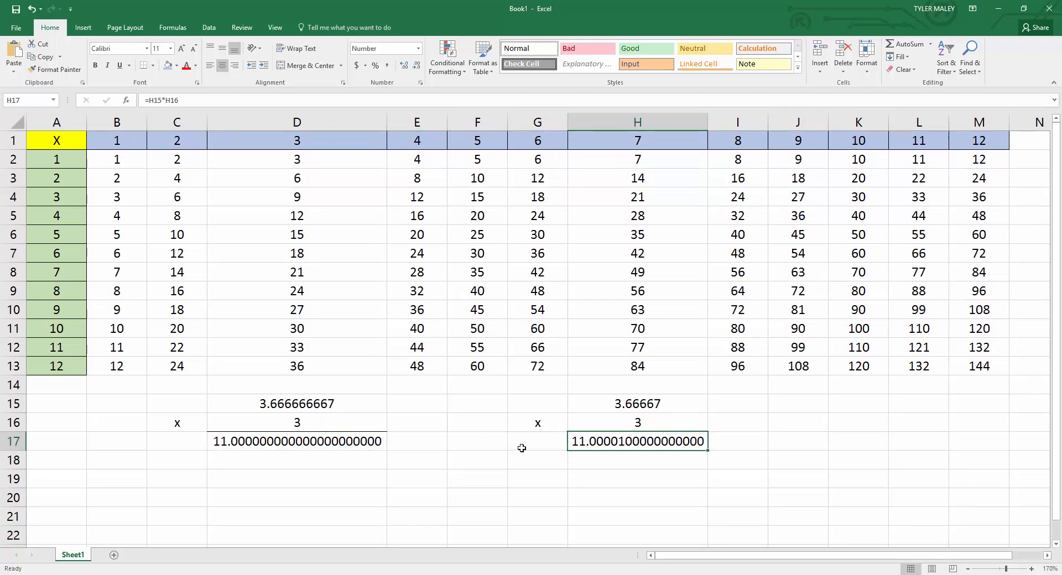
click(333, 443)
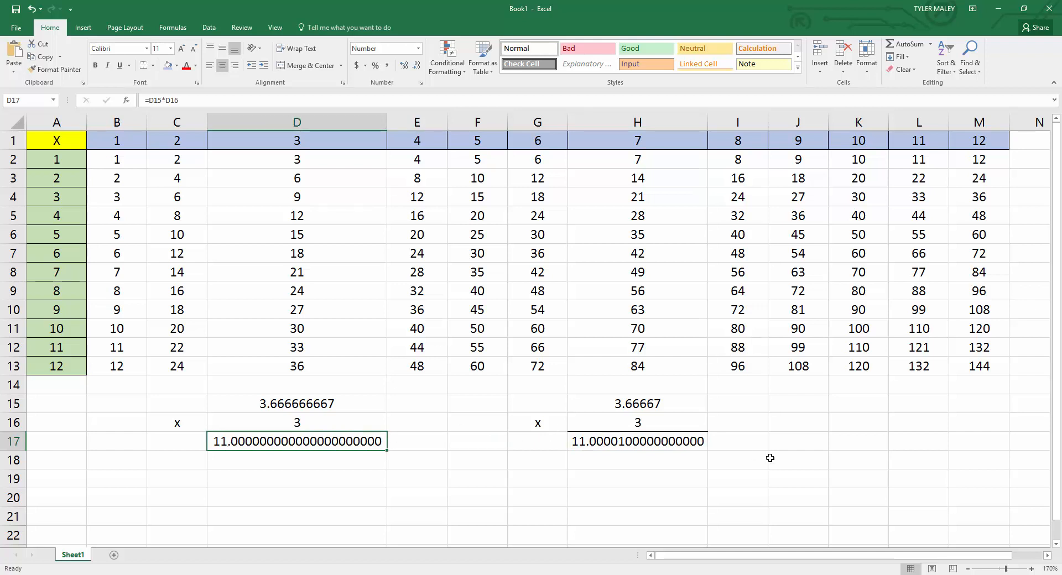
click(608, 446)
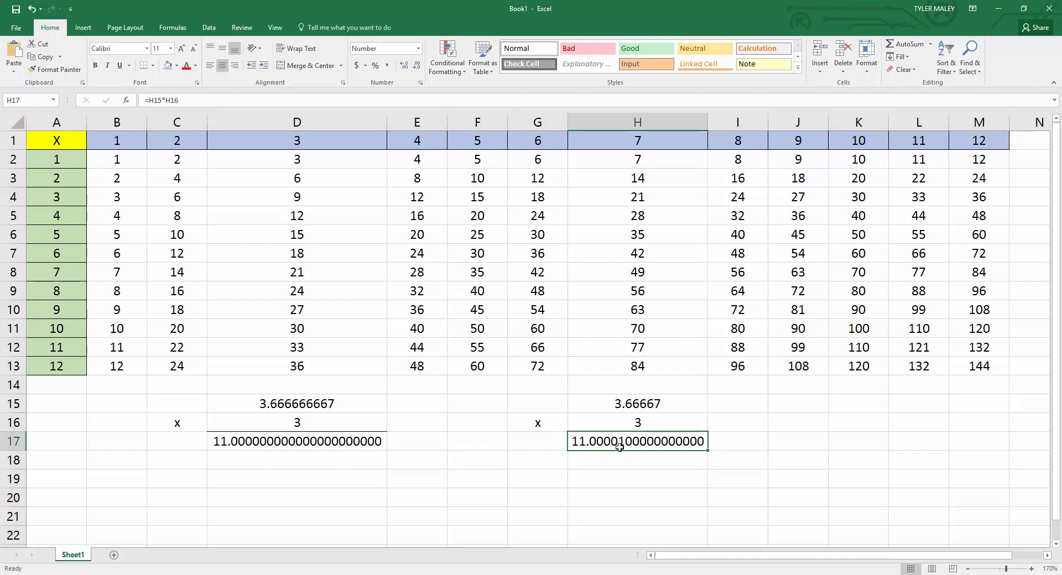
With D15 selected, narrow column D to about column C's width, widen it until D17's product fits, and revisit both products.
click(338, 402)
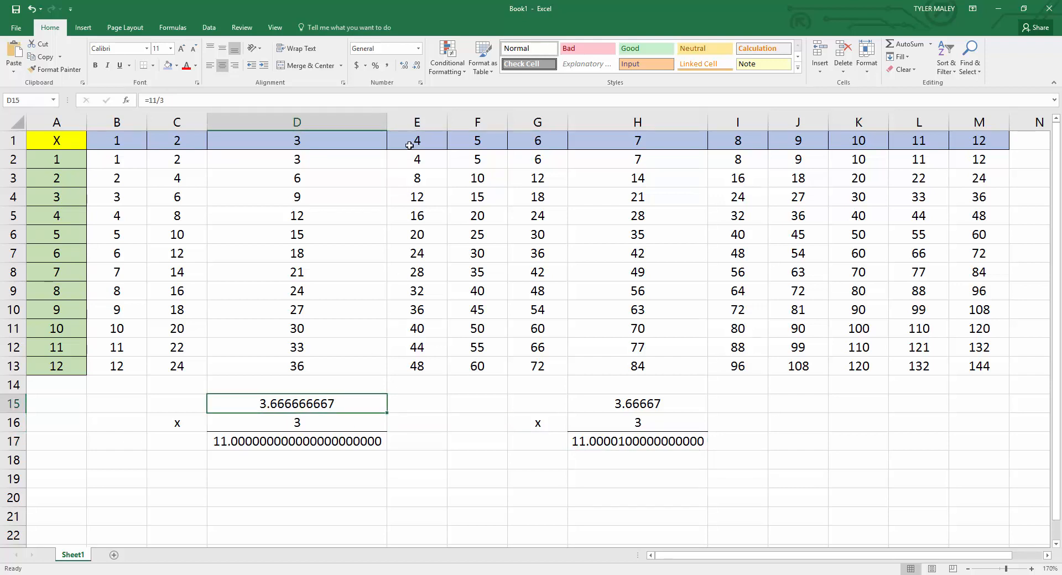
drag(385, 121, 271, 129)
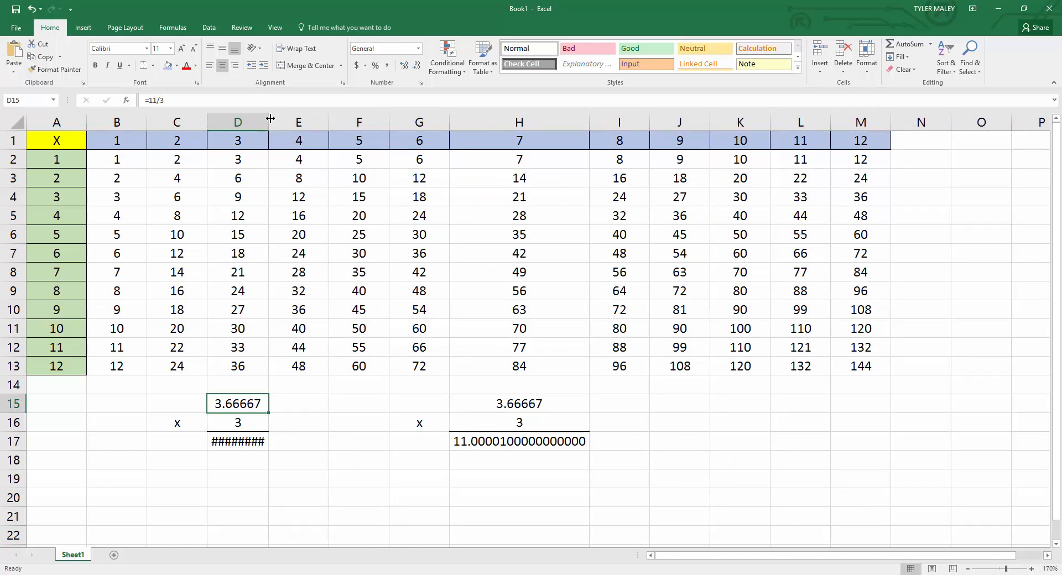
drag(270, 118, 373, 136)
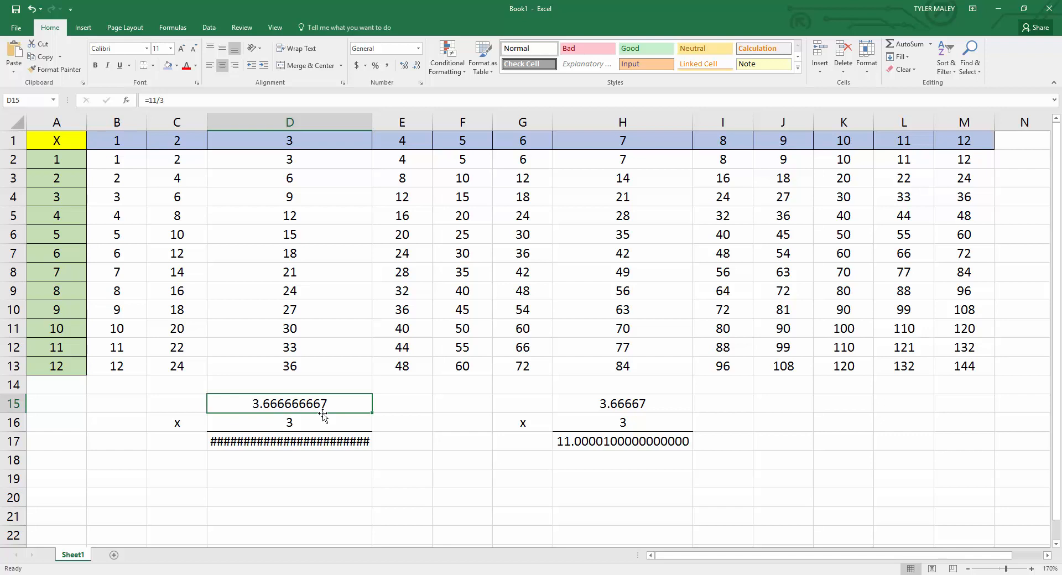
drag(372, 121, 392, 125)
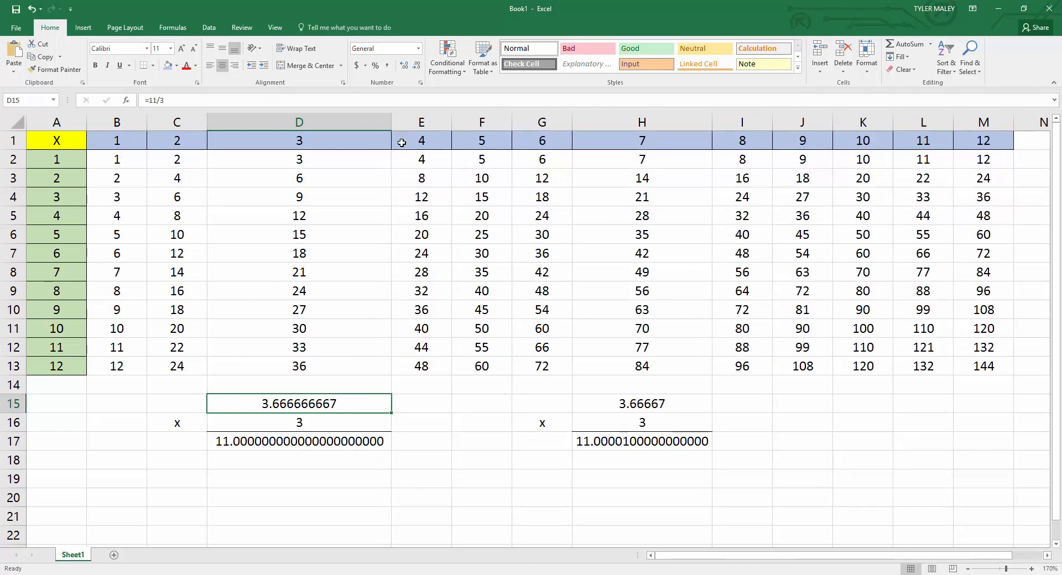
click(353, 442)
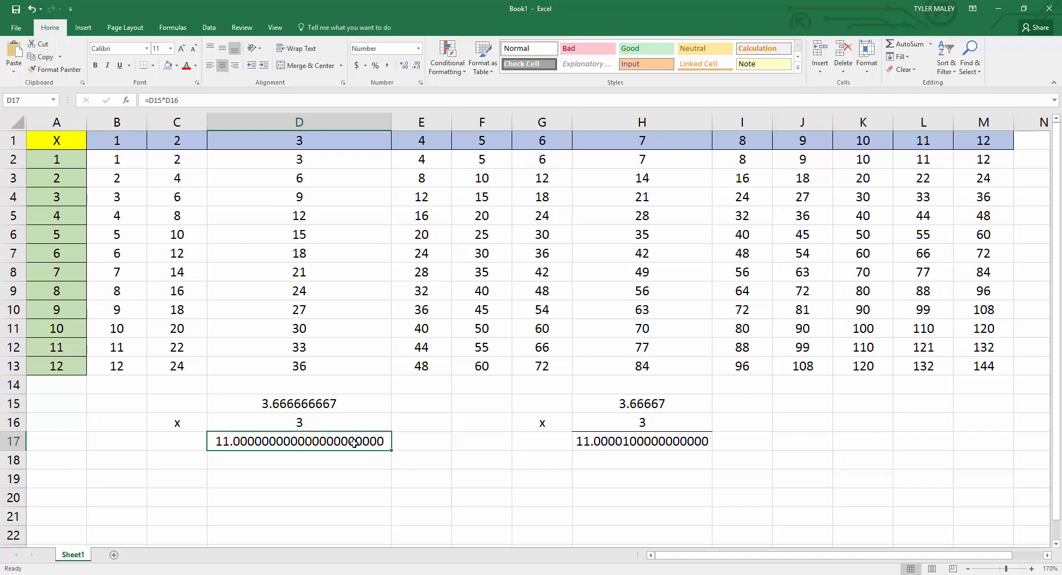
click(612, 440)
Reduce the displayed precision of the 11/3 result in D15 to zero decimal places.
click(324, 406)
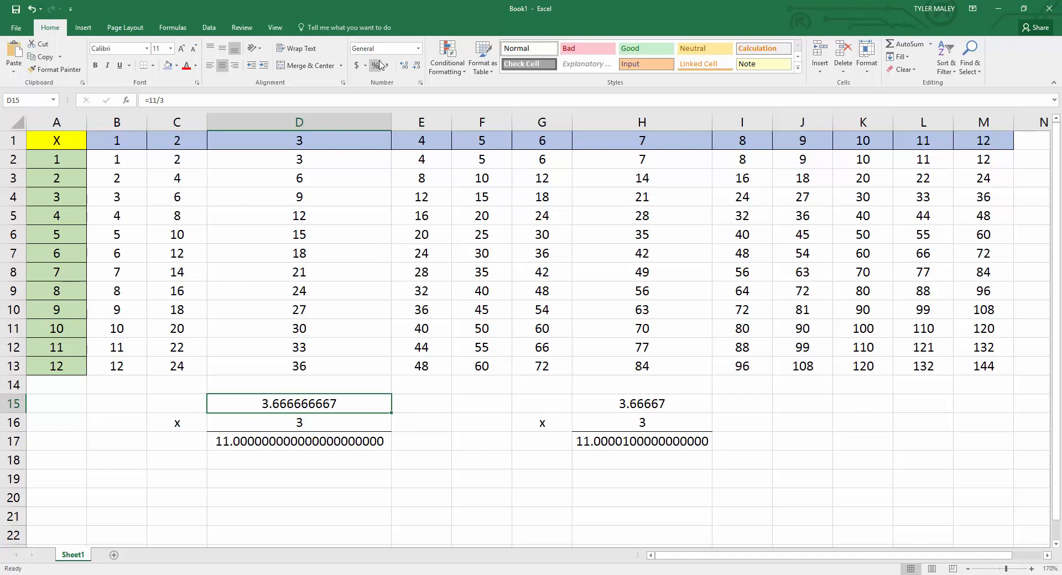
click(418, 67)
click(418, 67)
click(418, 67)
click(418, 67)
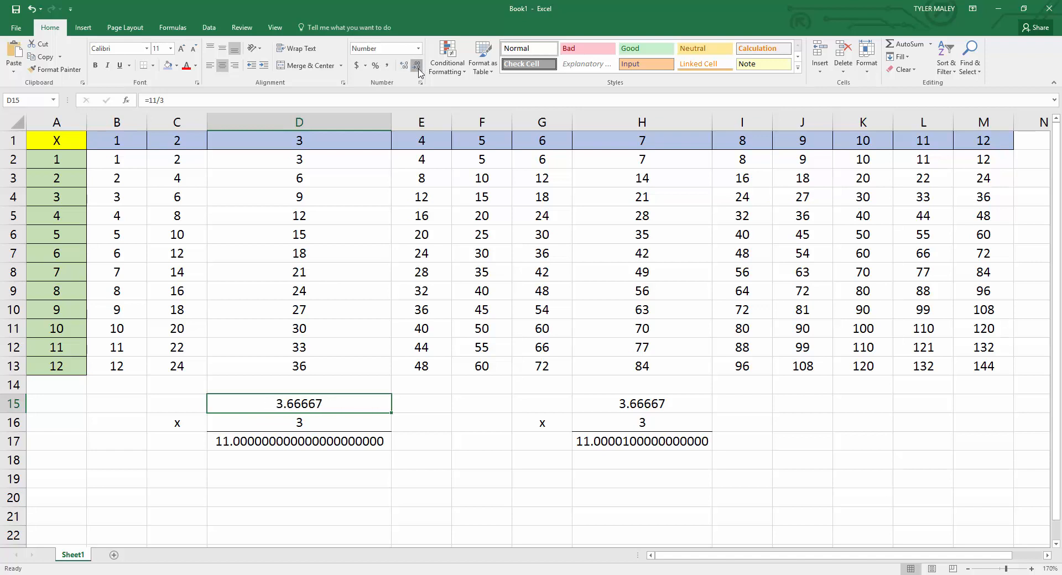
click(418, 68)
click(418, 68)
click(418, 68)
click(418, 69)
click(303, 418)
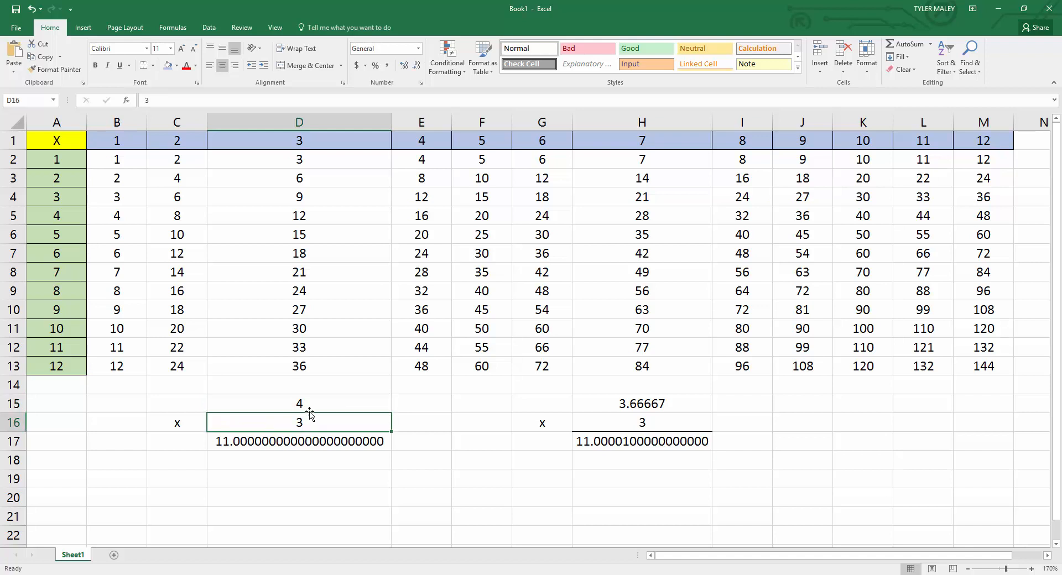
Revisit the product in D17 and fill the 11/3 cell D15 with the standard red color.
click(310, 445)
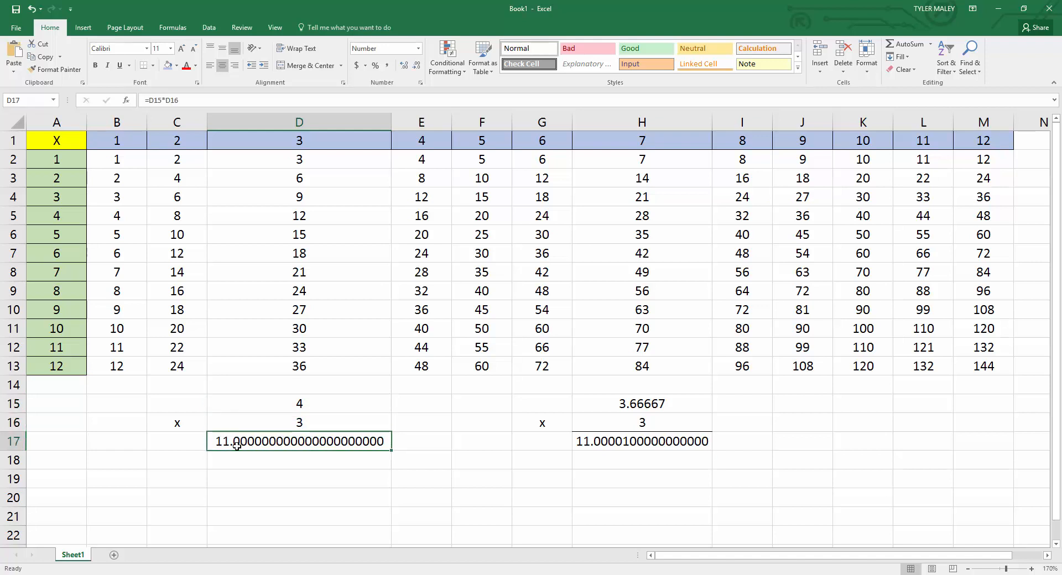
click(333, 419)
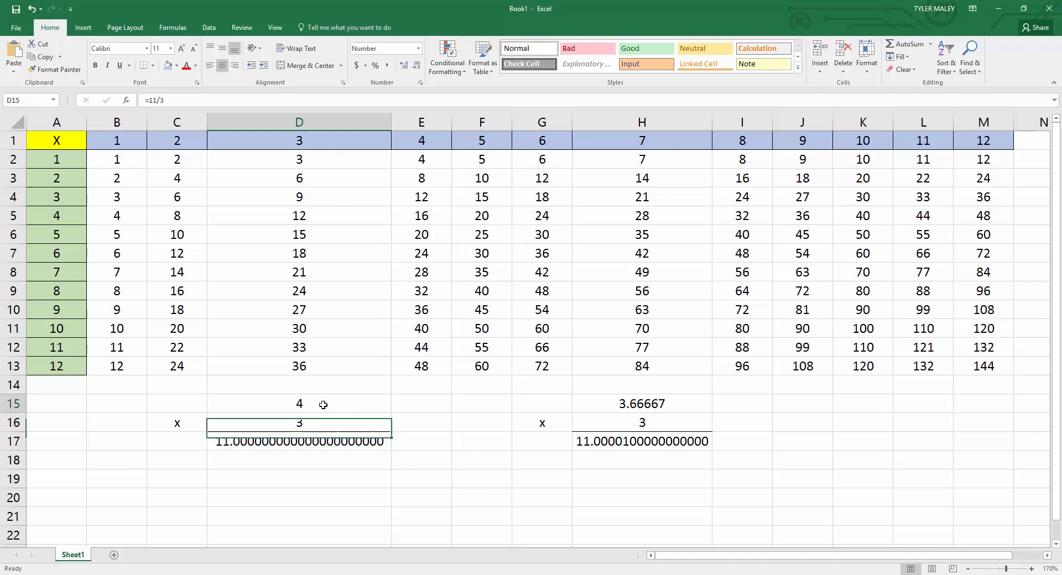
click(325, 404)
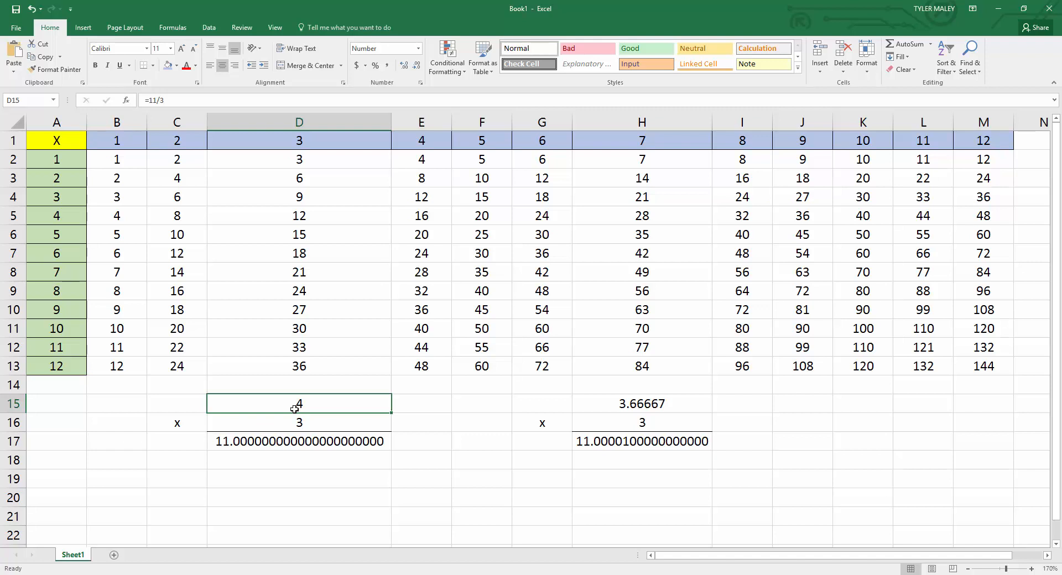
click(176, 65)
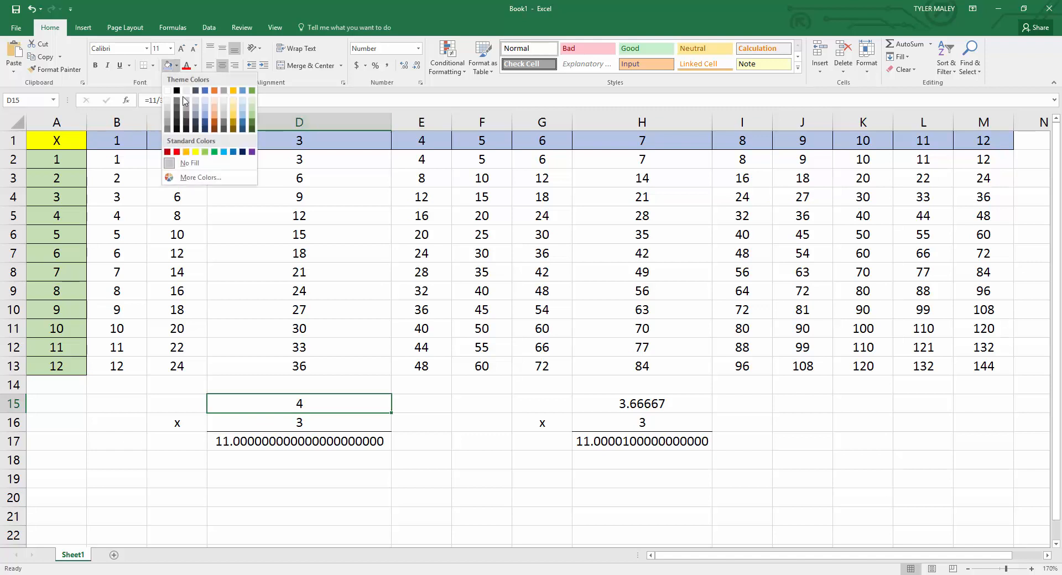
click(176, 151)
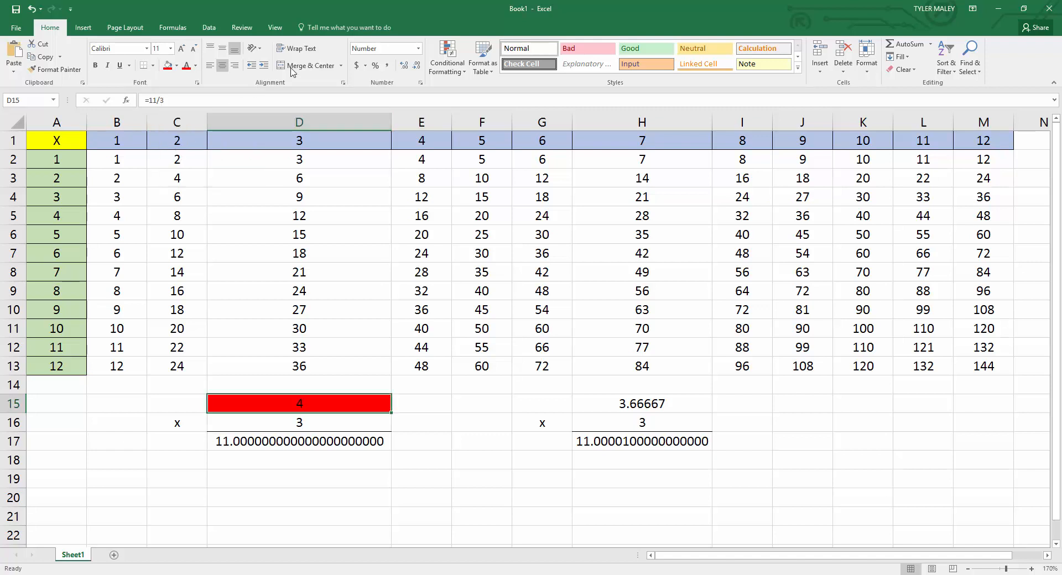
Apply the accounting format to D15, change it to percentage, and deselect the cell.
click(356, 65)
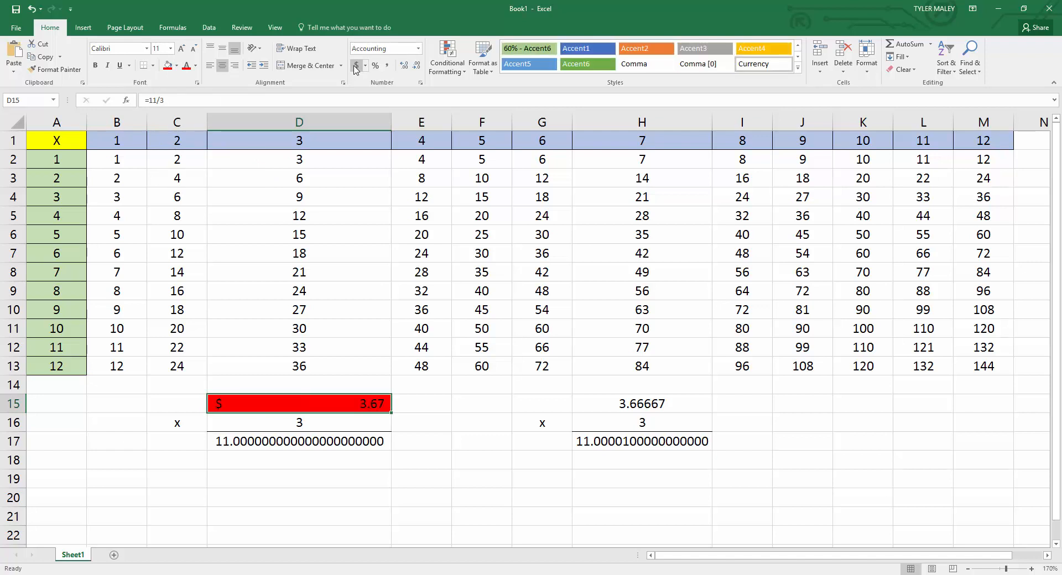
click(375, 65)
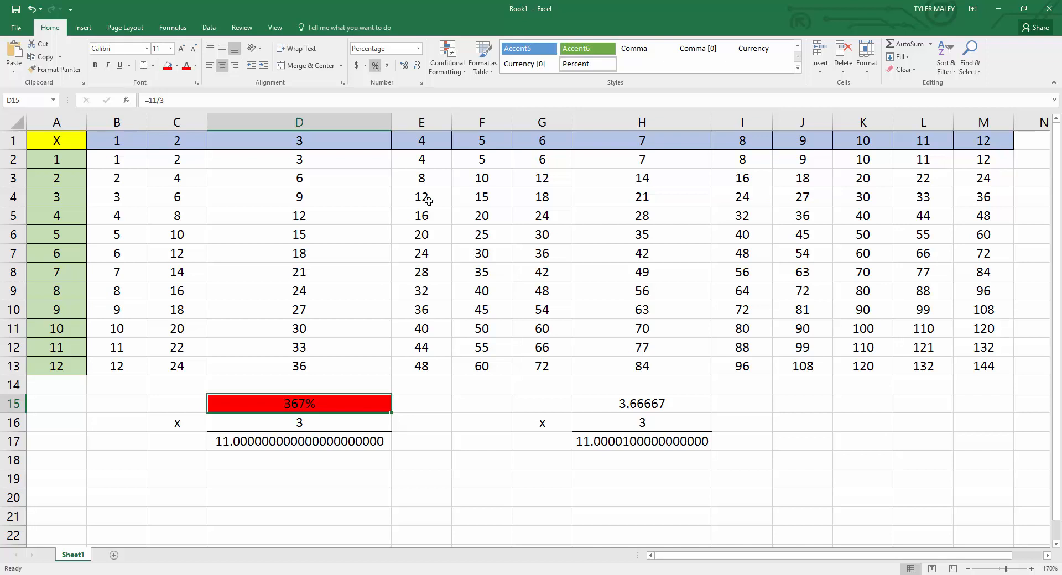
click(453, 438)
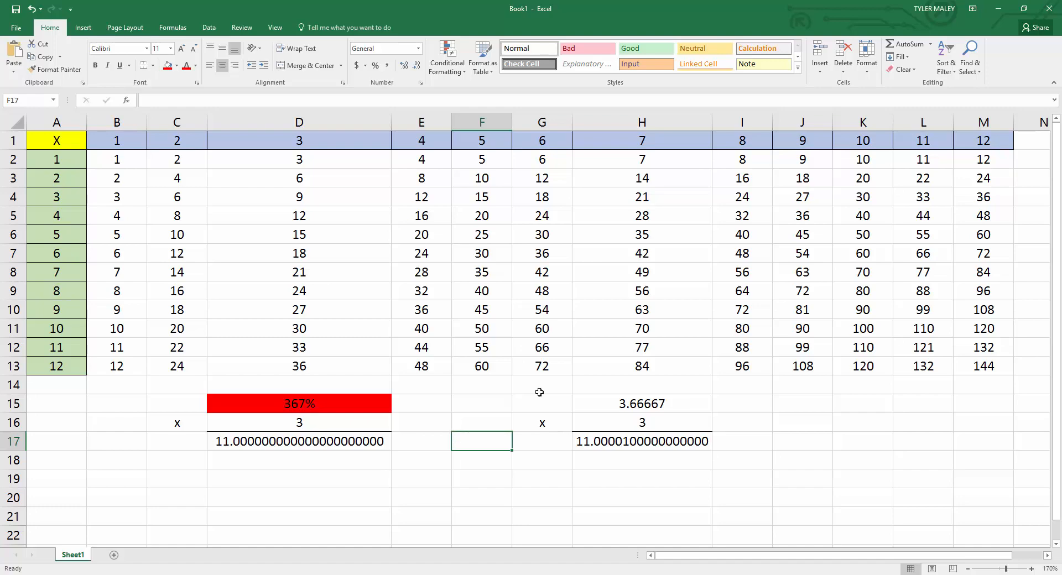
Switch to Chrome, bring up the Week 1 Agenda, and highlight the eText reading listed for Intro to Excel.
click(998, 9)
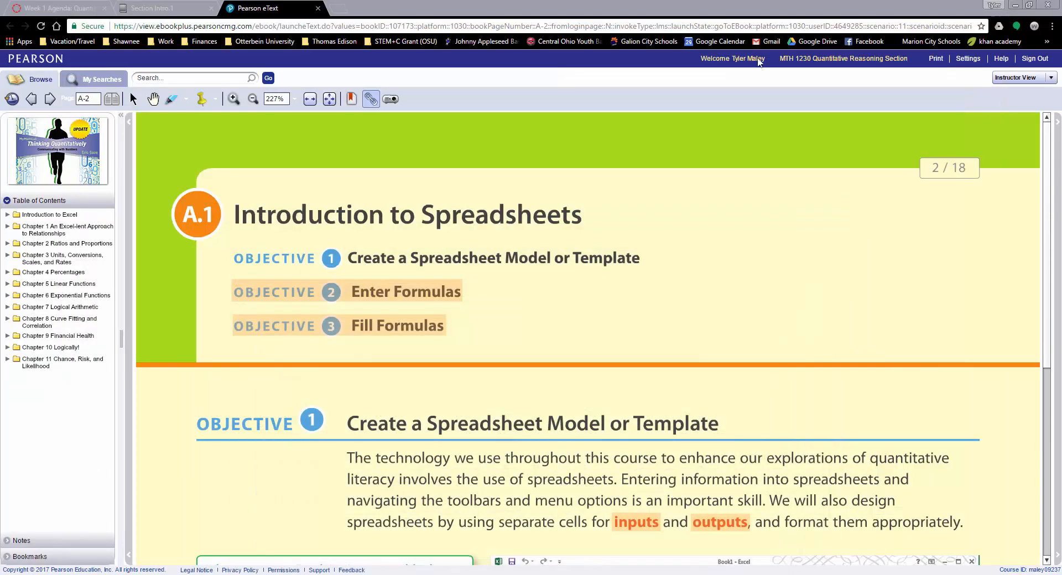
click(172, 9)
click(83, 8)
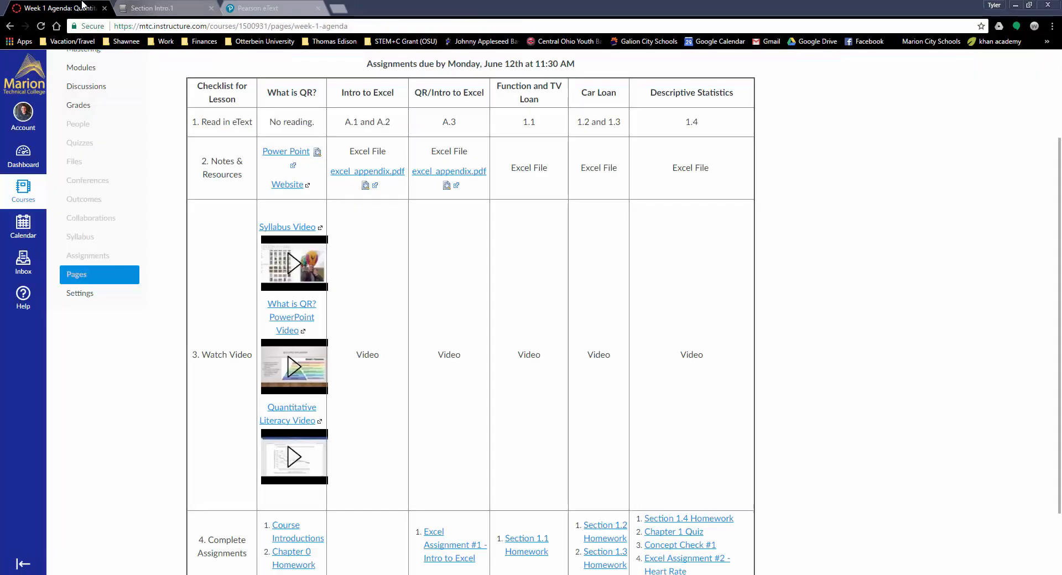
scroll(348, 171, up, 1)
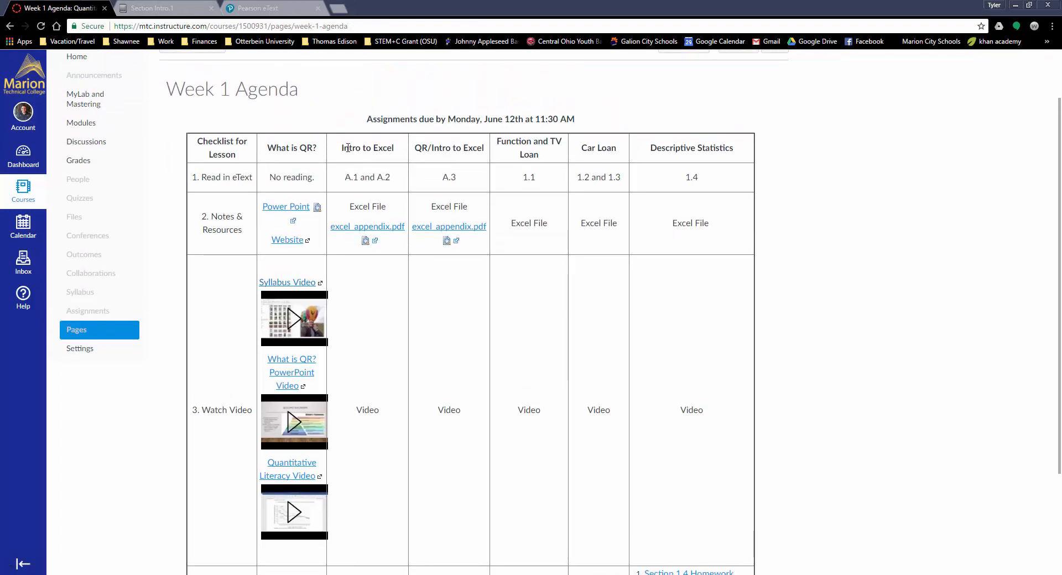
scroll(374, 164, down, 1)
drag(344, 122, 390, 122)
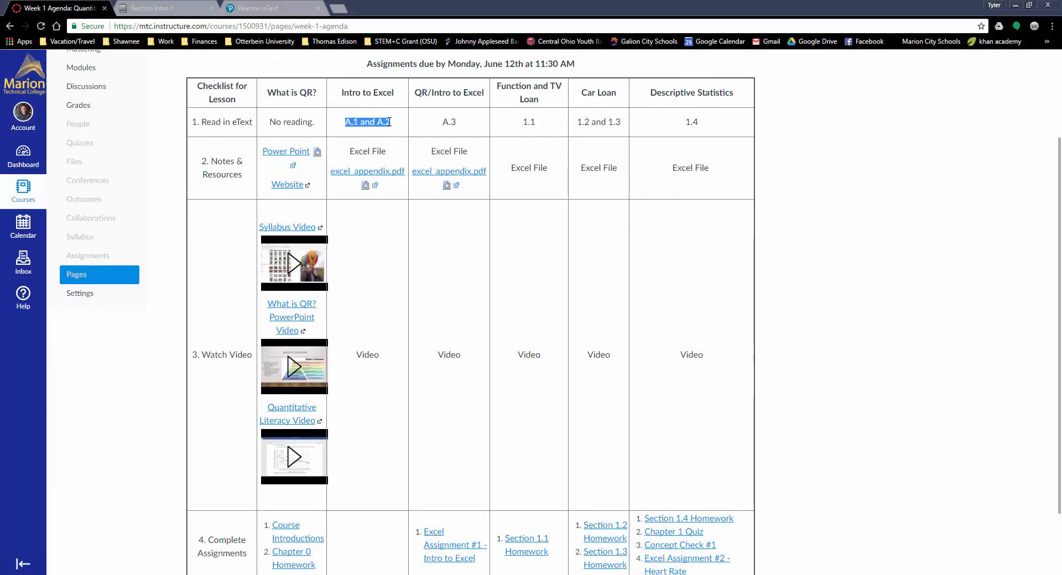
Highlight the Excel File entry under Intro to Excel, save excel_appendix.pdf to the Downloads folder, and open it.
scroll(390, 122, down, 1)
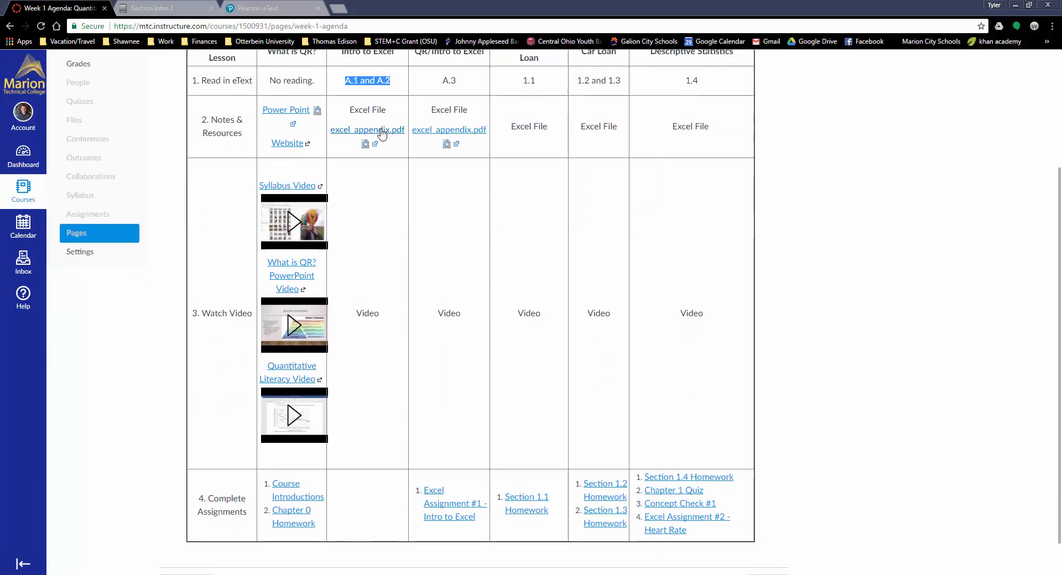
click(351, 112)
drag(351, 112, 386, 106)
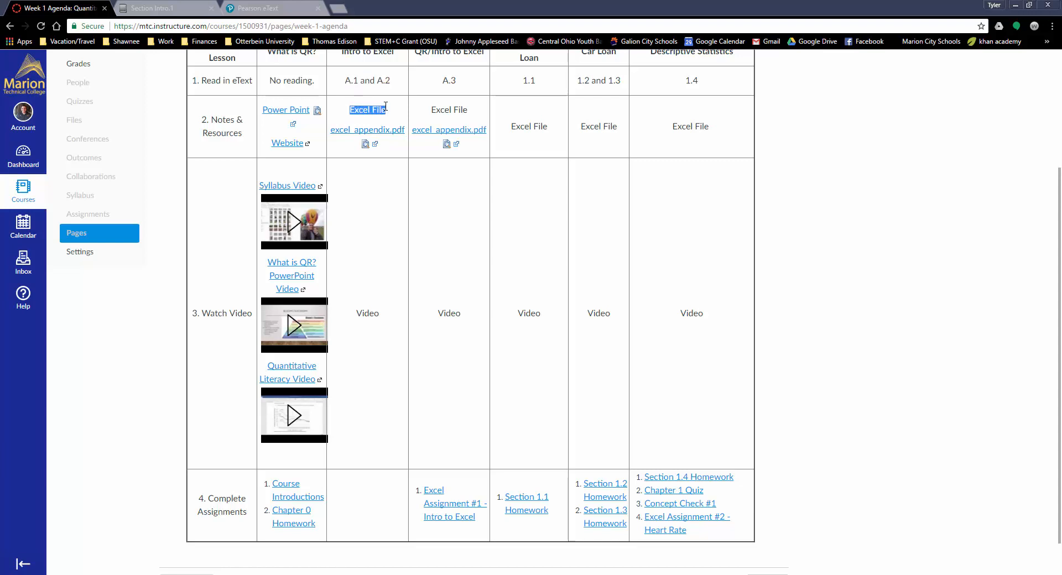
click(360, 134)
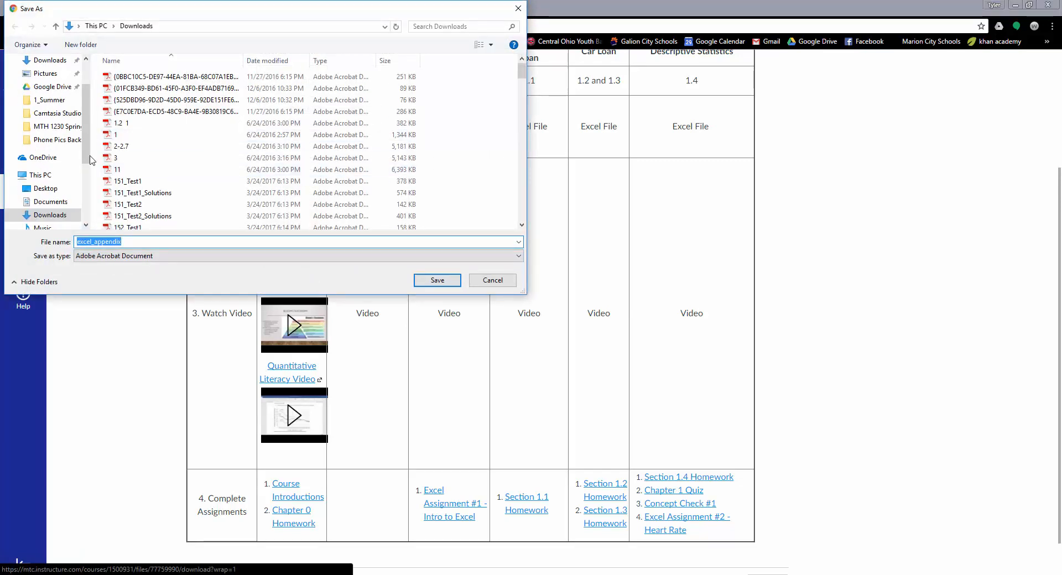
click(439, 280)
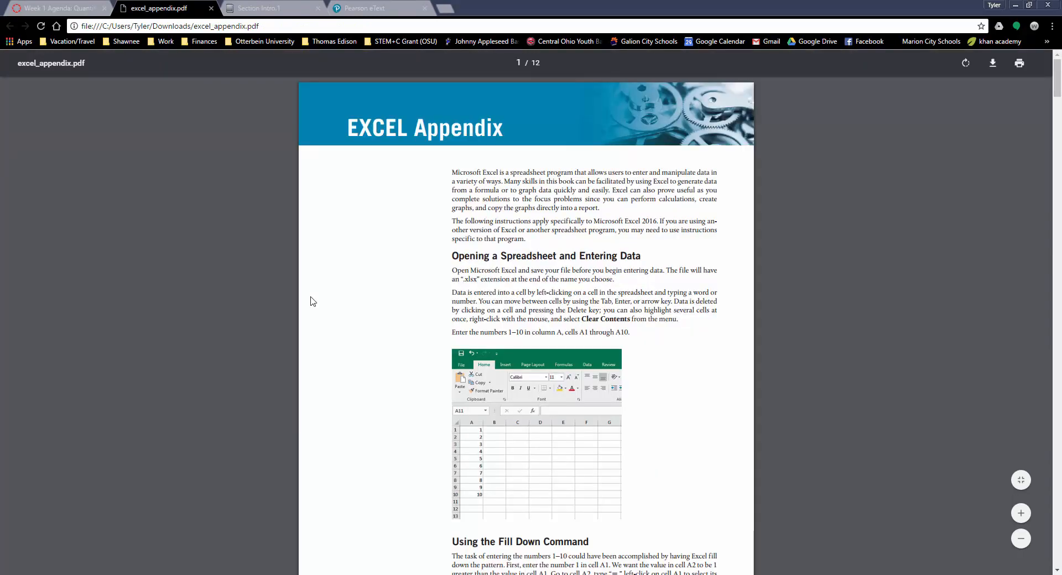
Skim the Excel appendix through its scatterplot and graph-editing sections and return to the first page.
scroll(553, 286, down, 3)
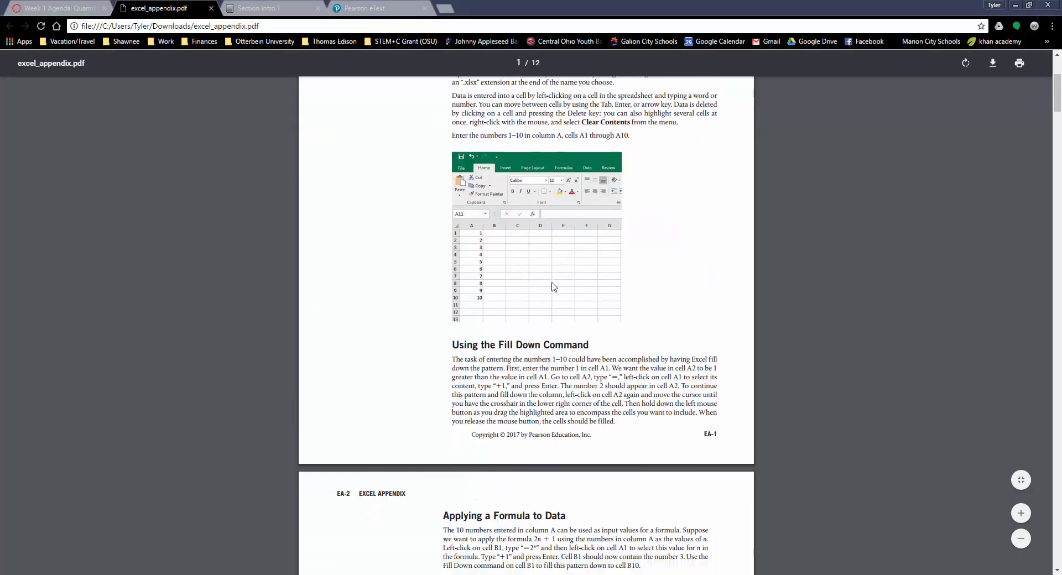
scroll(553, 286, down, 14)
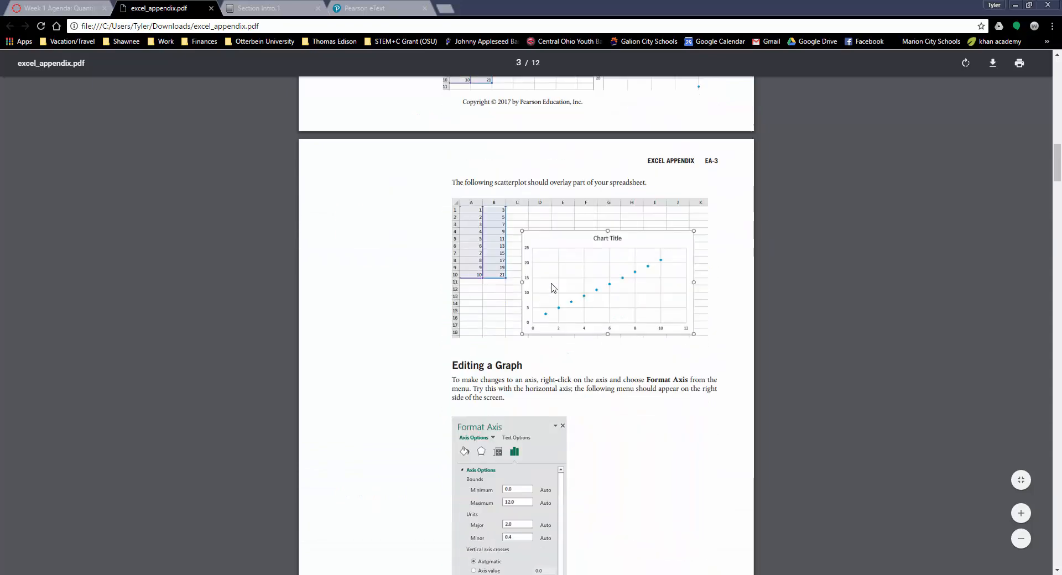
scroll(551, 287, down, 2)
scroll(551, 287, up, 2)
scroll(551, 287, up, 5)
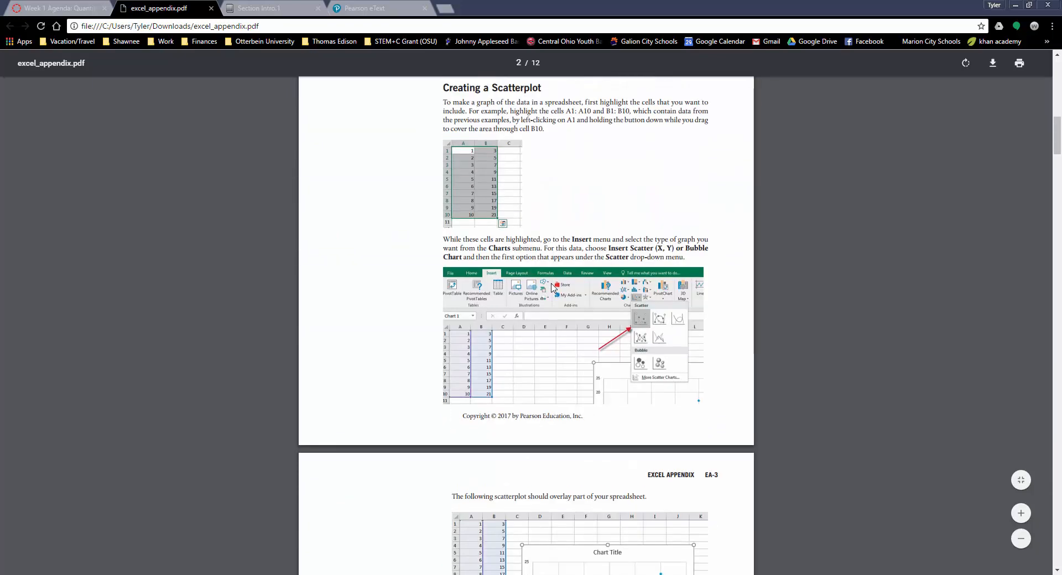
scroll(551, 287, down, 12)
scroll(552, 287, up, 12)
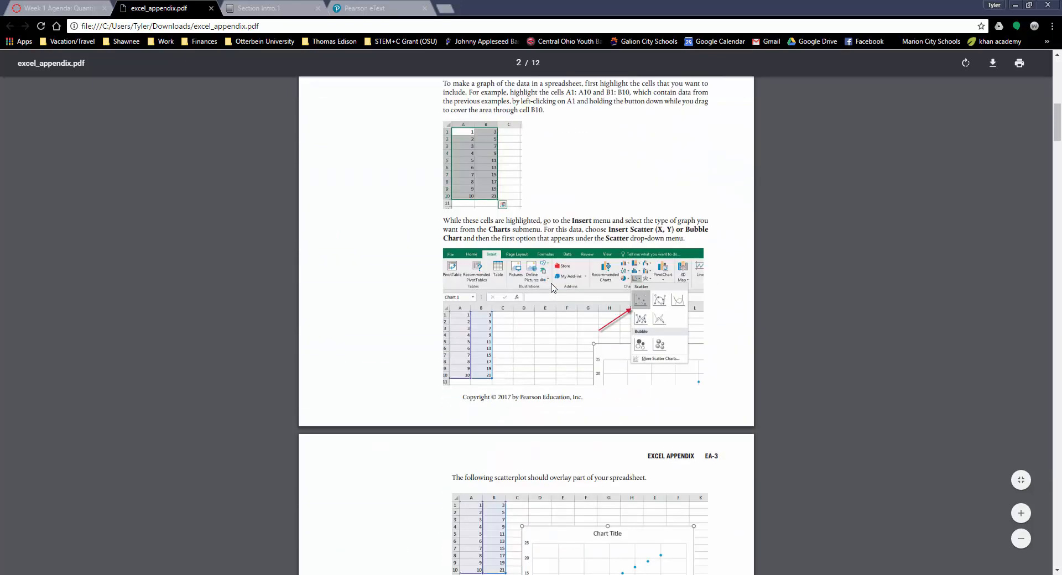
scroll(552, 287, up, 15)
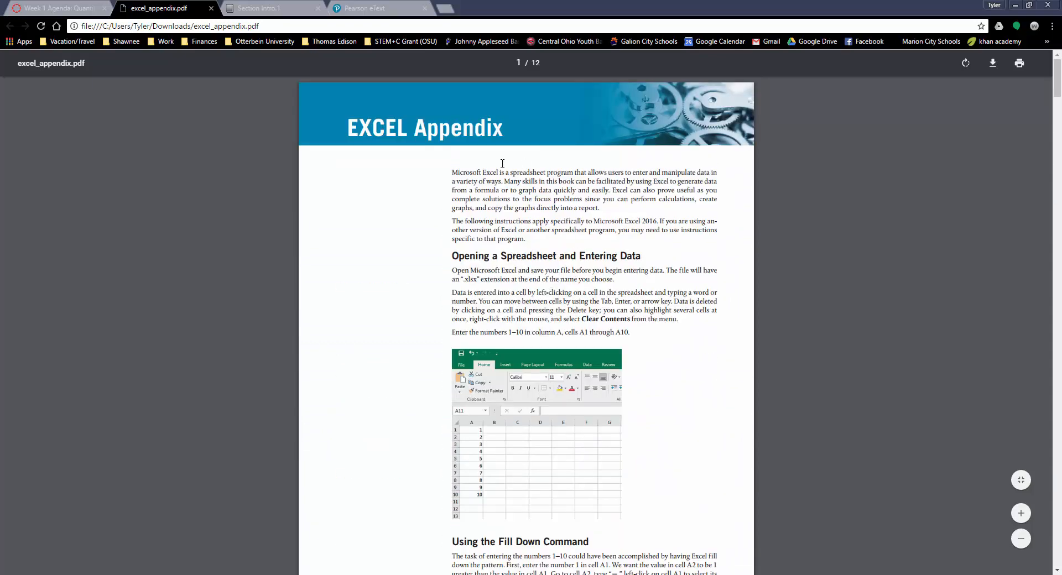
Review the appendix's introduction and its instructions on entering data and using the Fill Down command.
drag(453, 173, 530, 182)
click(530, 182)
scroll(517, 217, down, 5)
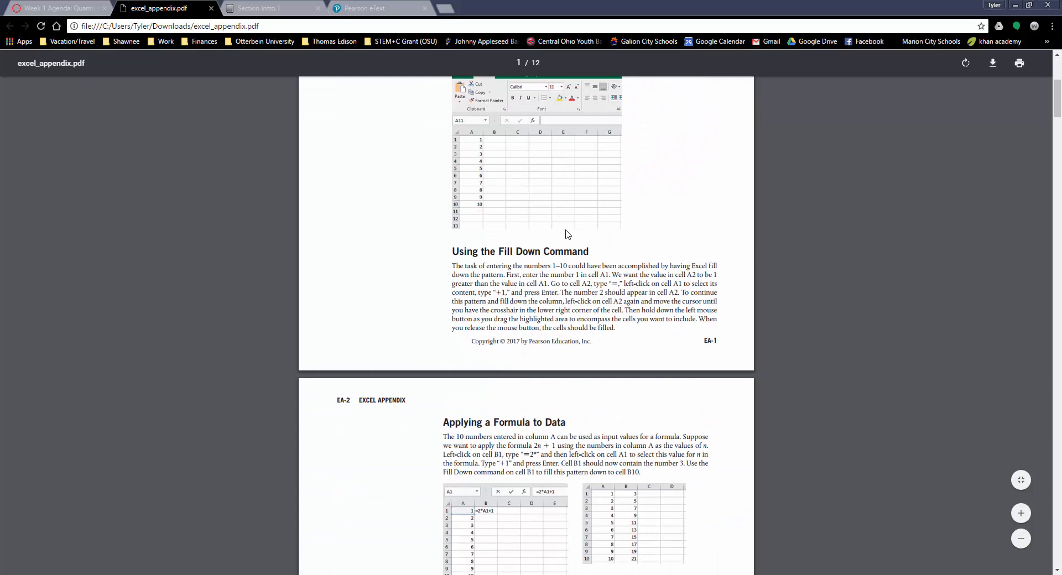
scroll(566, 233, up, 5)
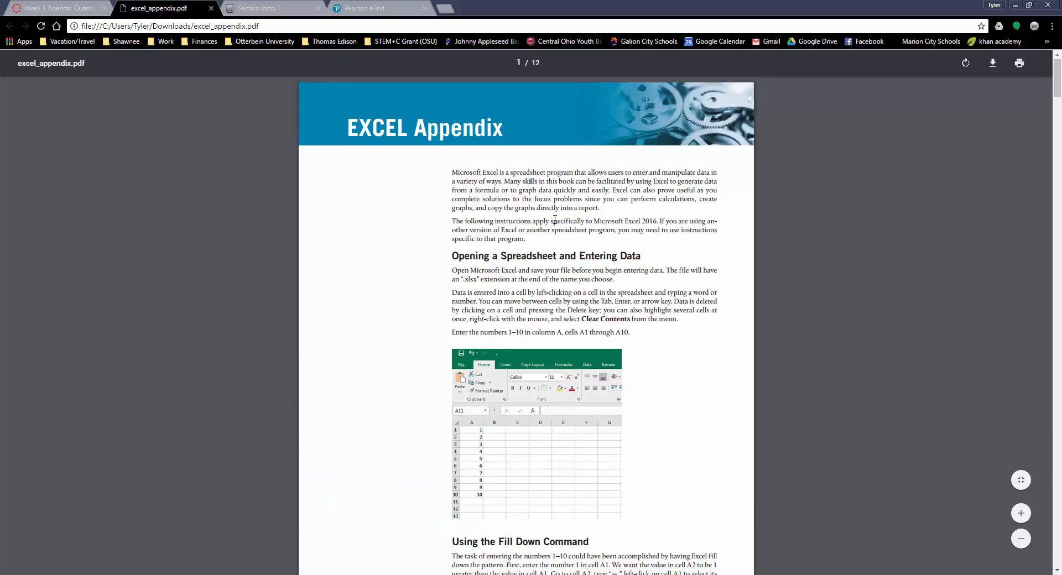
scroll(554, 219, down, 5)
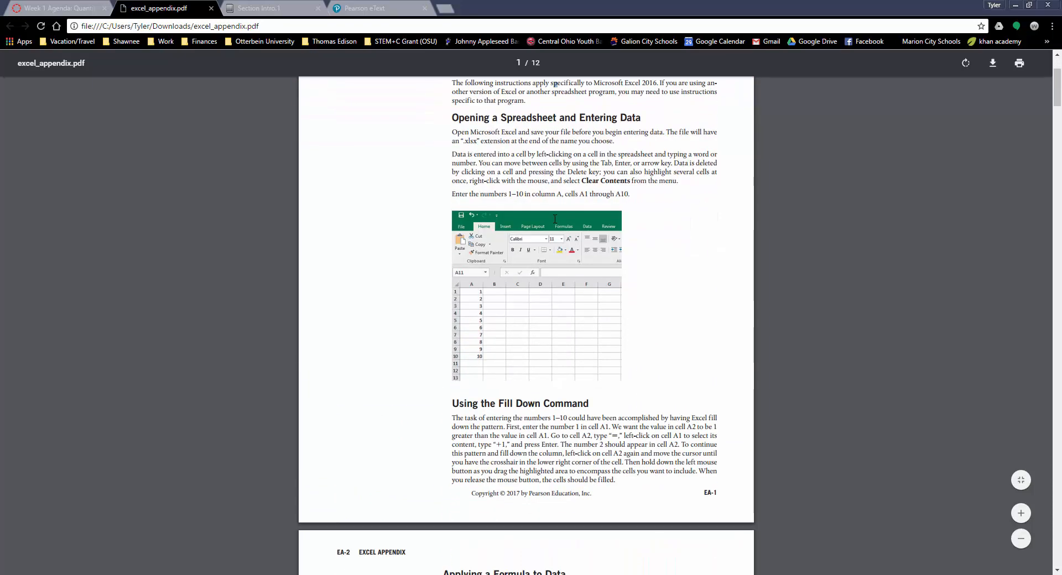
scroll(555, 220, up, 5)
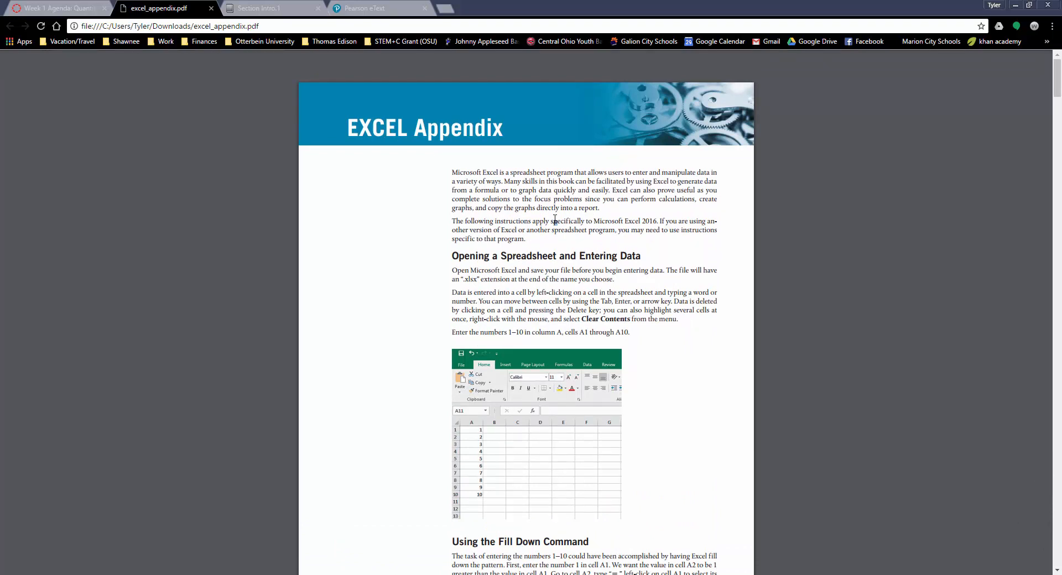